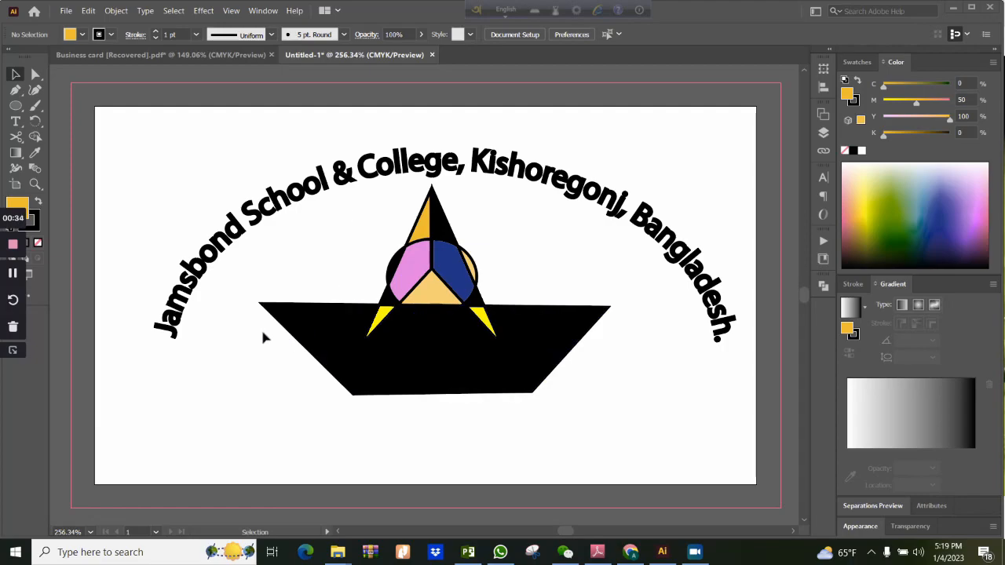
Step: Create a new landscape document of 3.5 × 2 in with 0.125 in bleed, CMYK colour and 300 ppi raster effects
{"action": "left_click", "coordinate": [66, 10]}
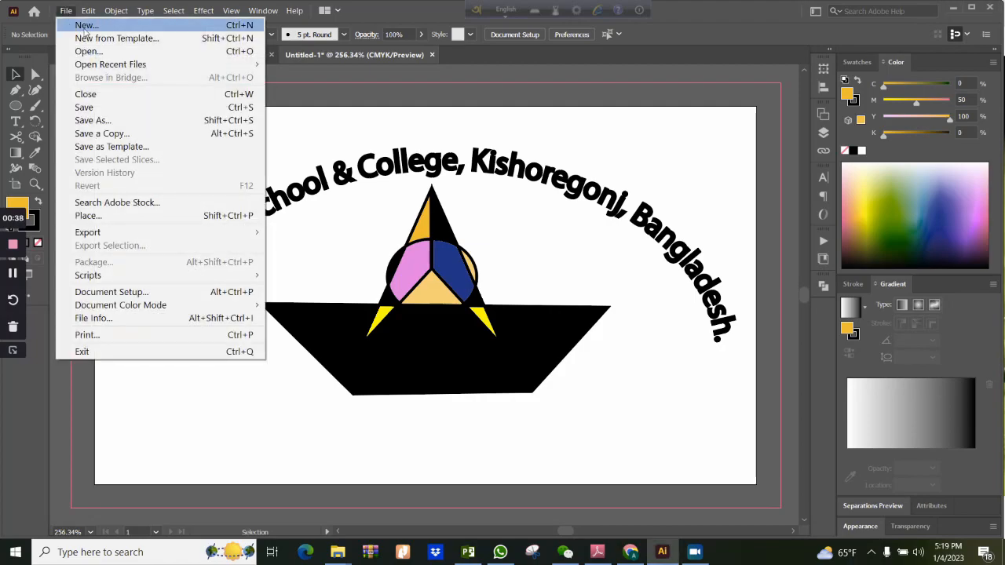
{"action": "left_click", "coordinate": [84, 26]}
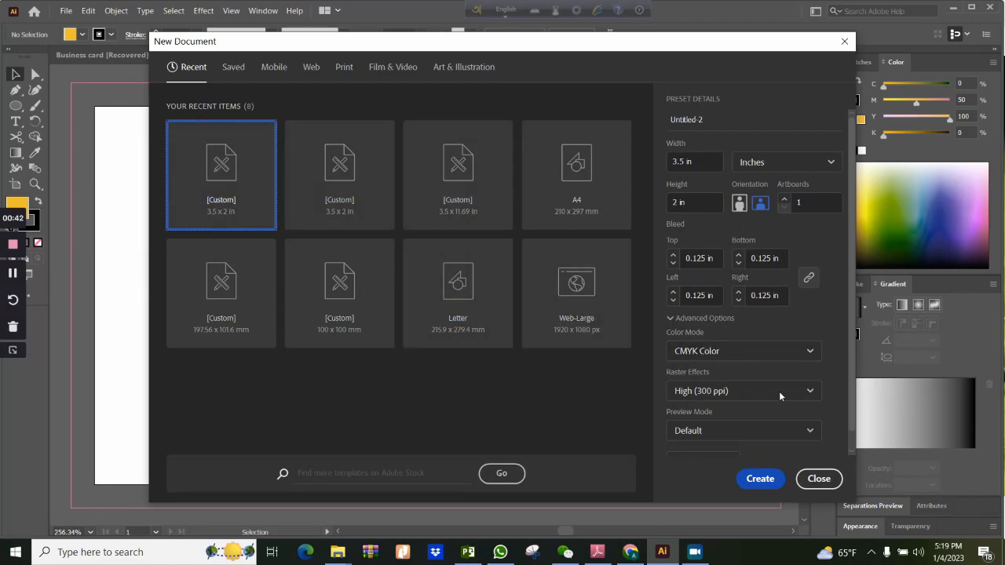
{"action": "left_click", "coordinate": [761, 480]}
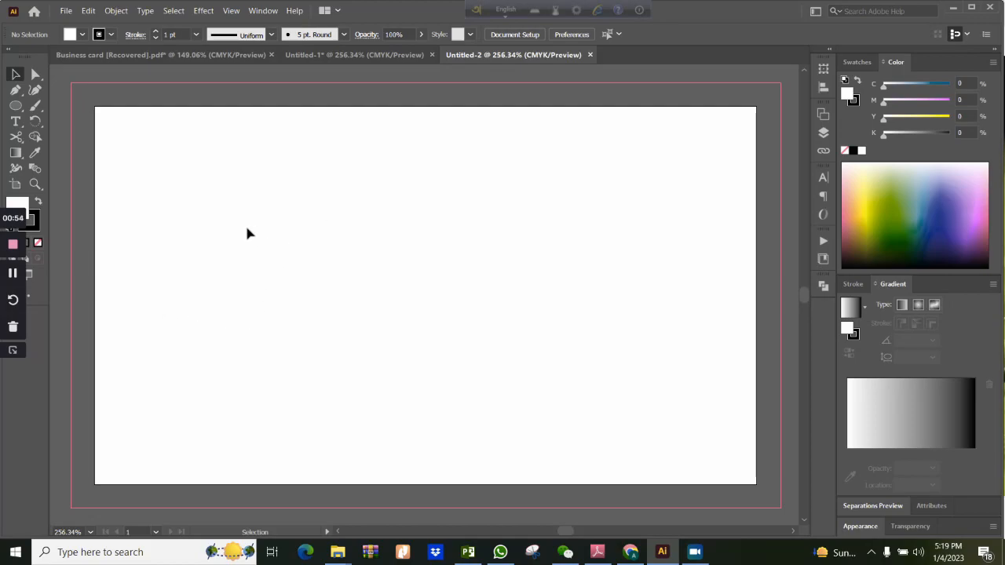
Step: Draw an open four-point S-shaped path with the Curvature tool, rising from the artboard's left area toward its upper middle
{"action": "left_click", "coordinate": [38, 95]}
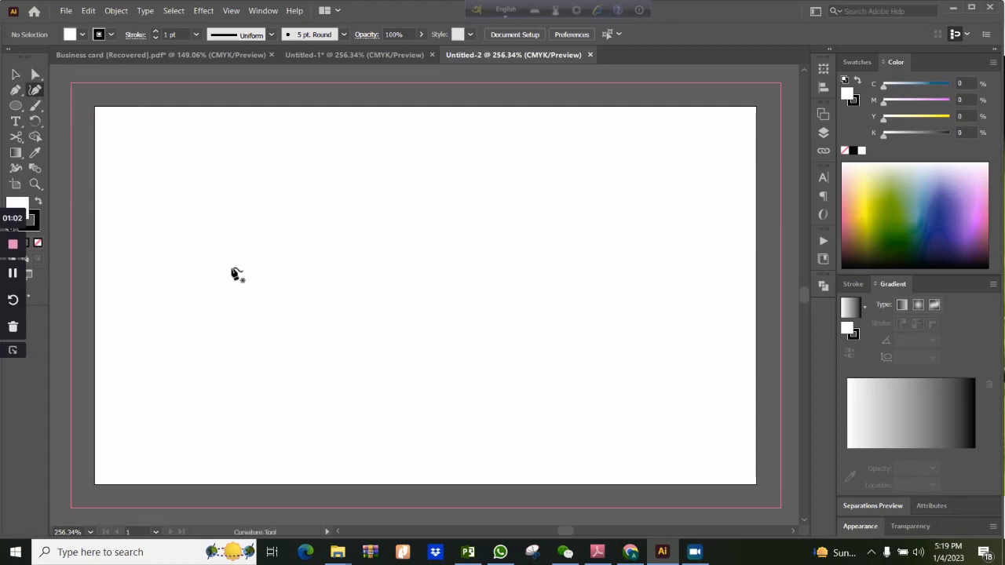
{"action": "left_click", "coordinate": [188, 328]}
{"action": "left_click", "coordinate": [259, 255]}
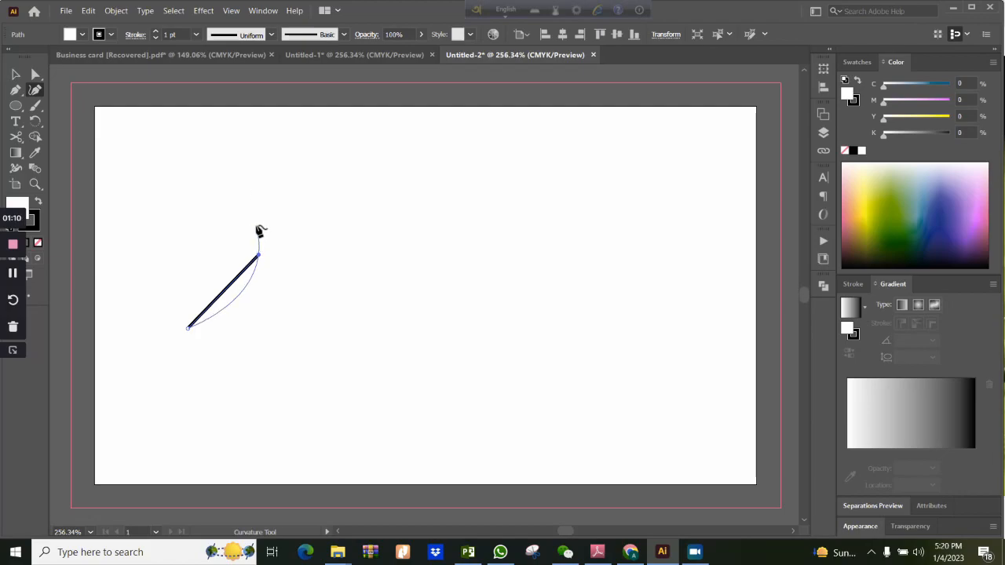
{"action": "left_click", "coordinate": [256, 227]}
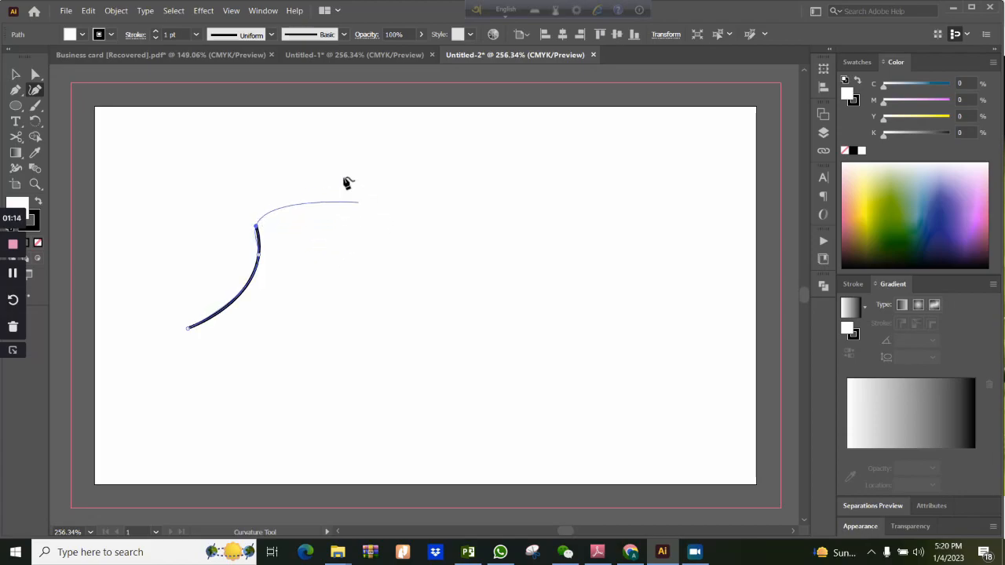
{"action": "left_click", "coordinate": [325, 157]}
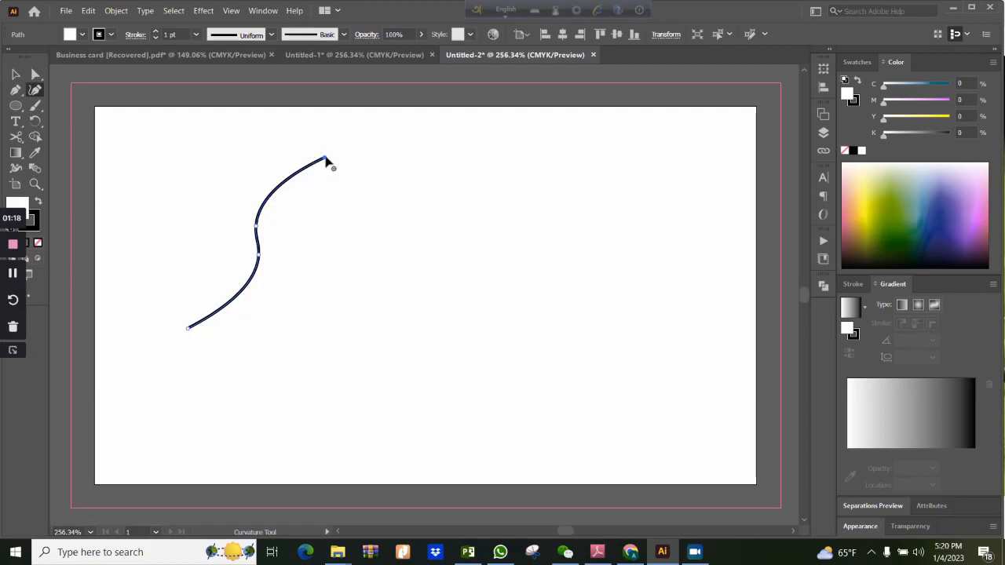
Step: Reshape the path into a shallow horizontal wave by moving its two end points and one inner point, leaving it open
{"action": "left_click_drag", "start_coordinate": [257, 229], "coordinate": [291, 273]}
{"action": "left_click_drag", "start_coordinate": [325, 160], "coordinate": [366, 241]}
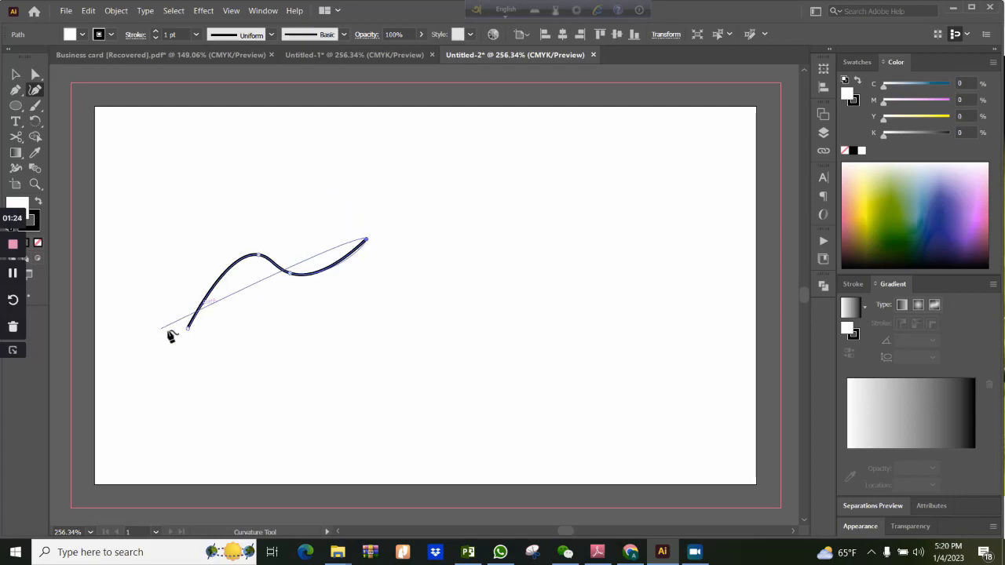
{"action": "key", "text": "Escape"}
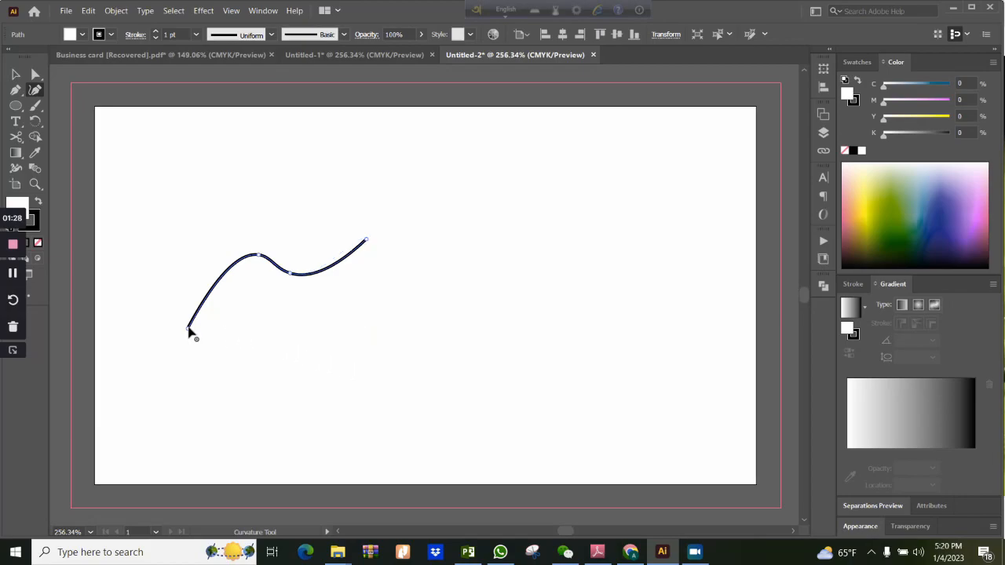
{"action": "left_click_drag", "start_coordinate": [190, 330], "coordinate": [175, 286]}
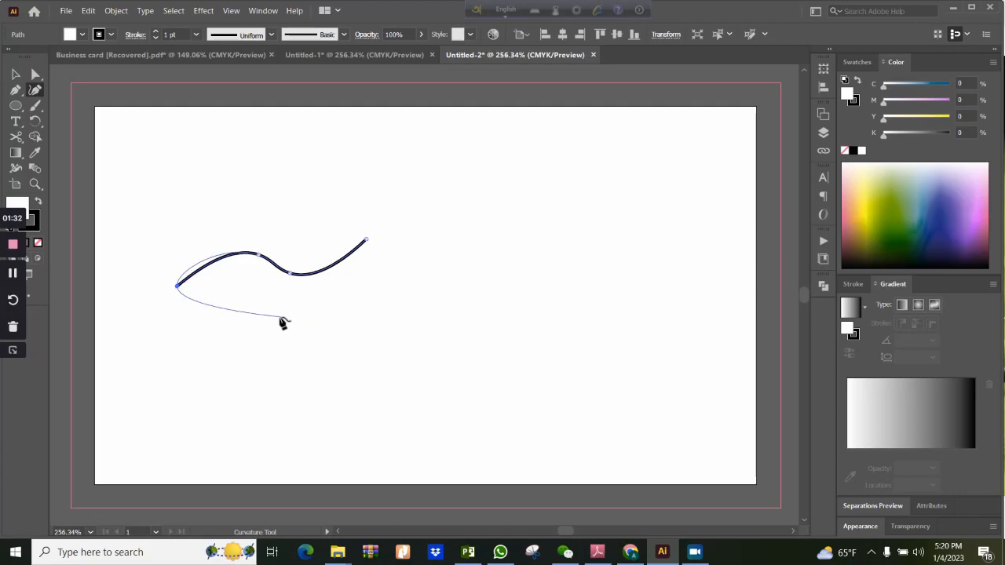
{"action": "key", "text": "Escape"}
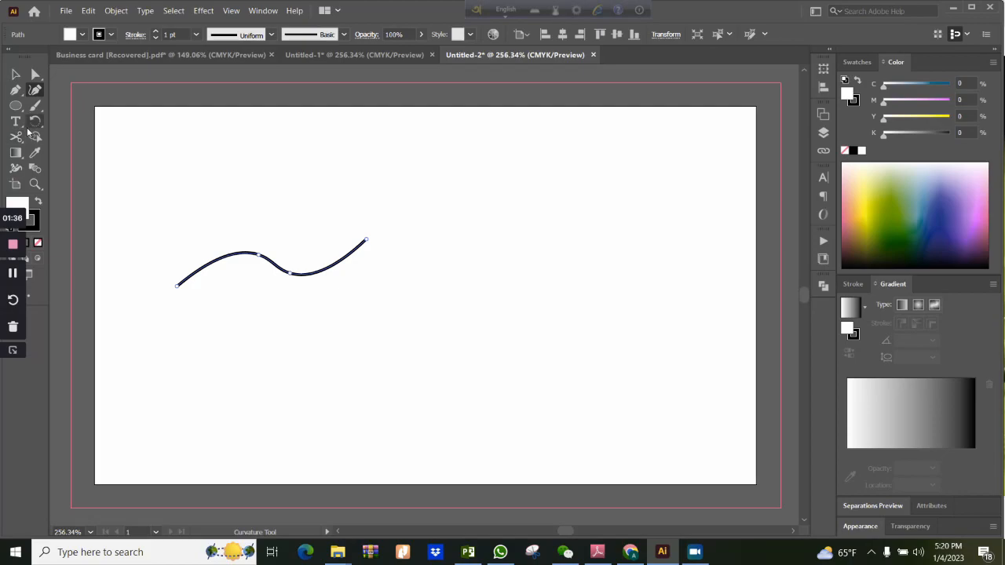
Step: Place the text "Happy New Year" along the wavy path with the Type on a Path tool
{"action": "left_click", "coordinate": [21, 126]}
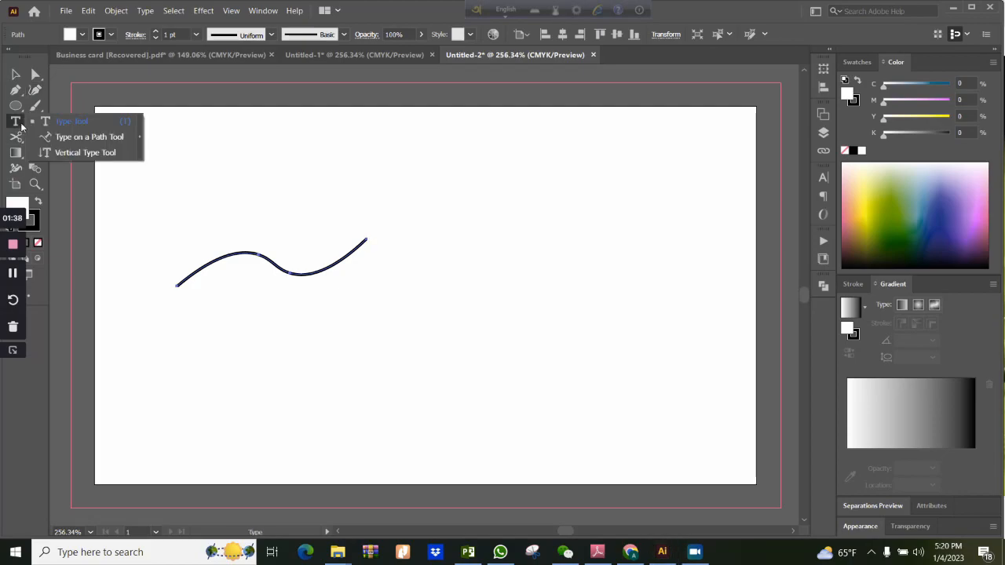
{"action": "left_click", "coordinate": [80, 138]}
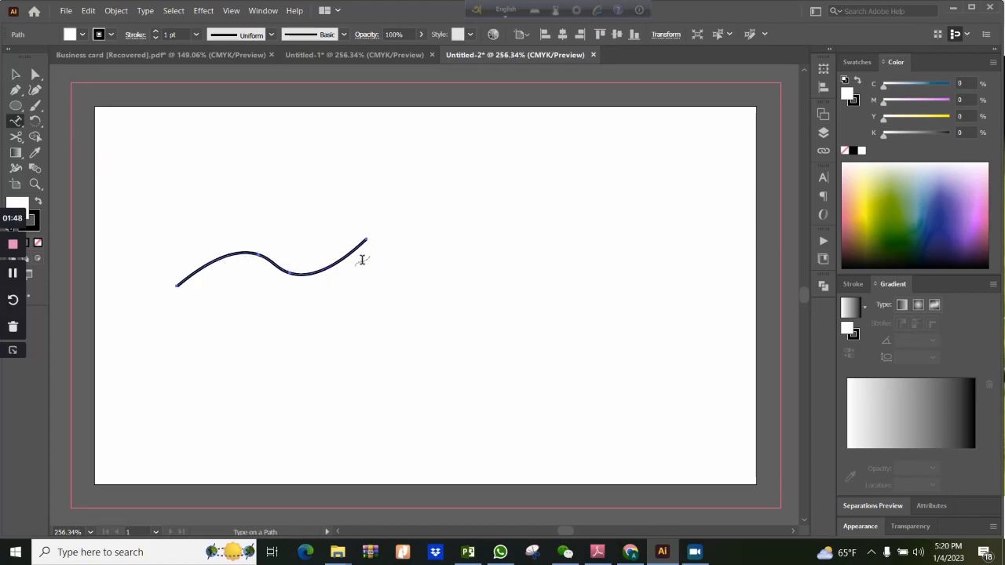
{"action": "left_click", "coordinate": [202, 267]}
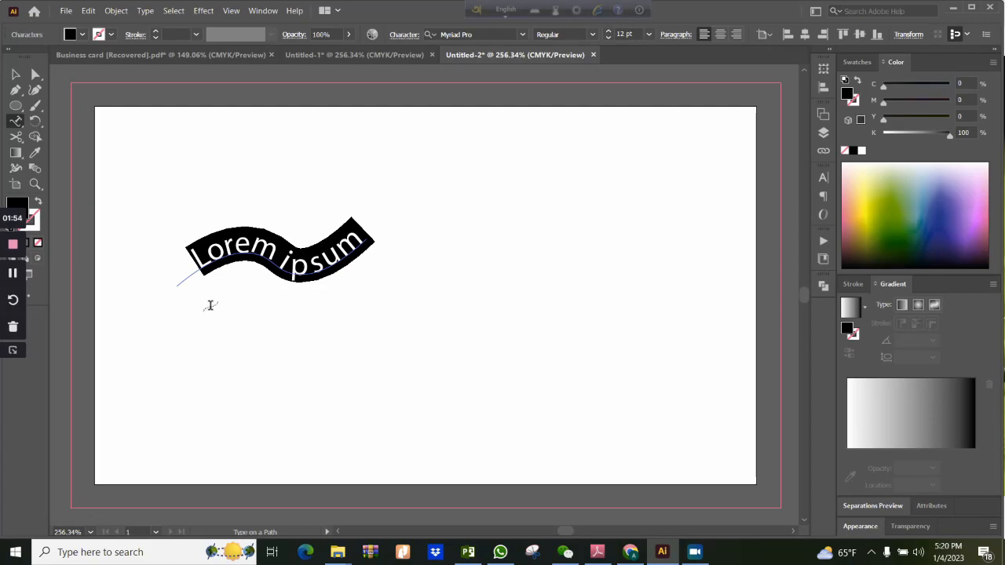
{"action": "type", "text": "Hap"}
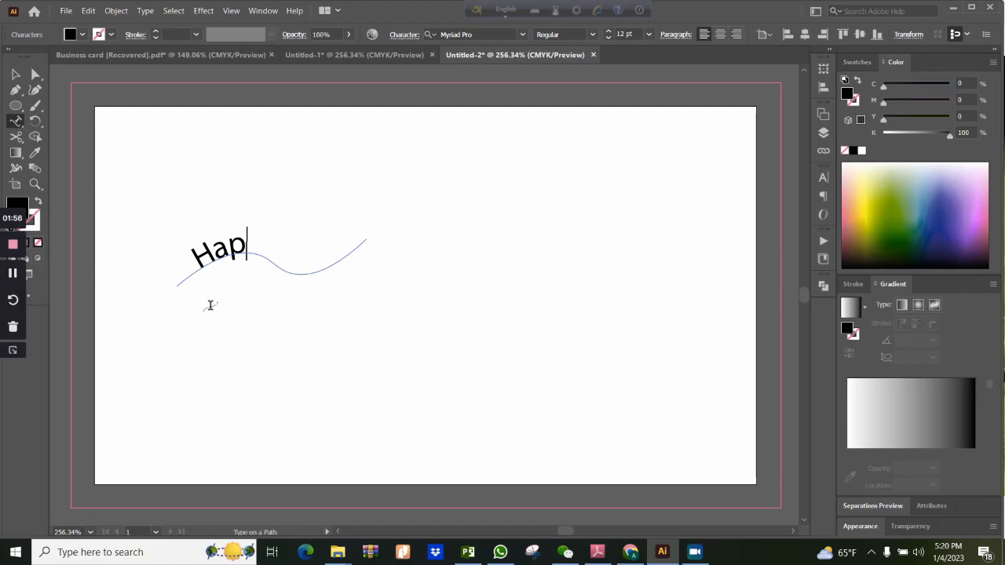
{"action": "type", "text": "py New"}
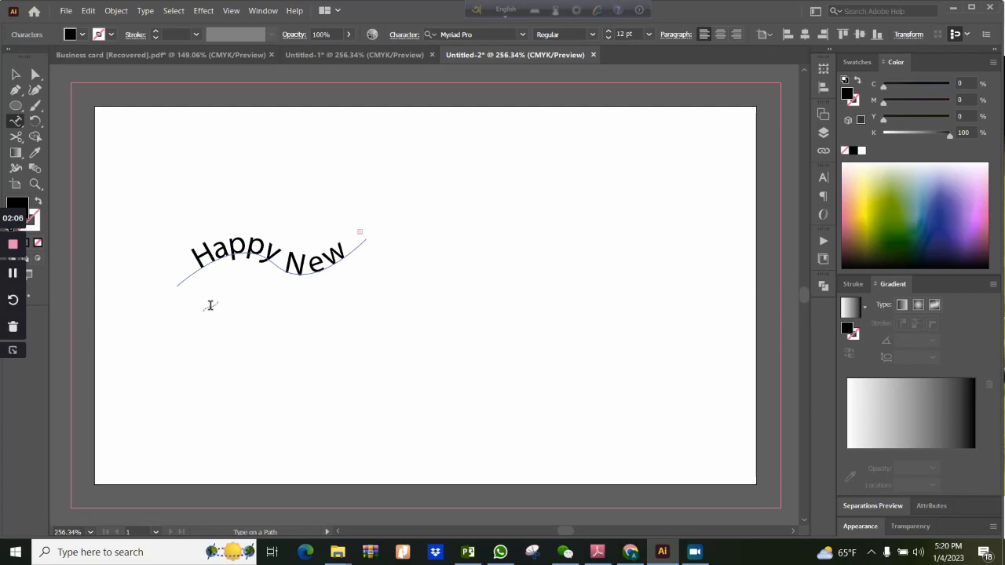
Step: Slide the text's start to the beginning of the curve and stretch the path text wider toward the right
{"action": "left_click", "coordinate": [15, 74]}
{"action": "left_click", "coordinate": [237, 327]}
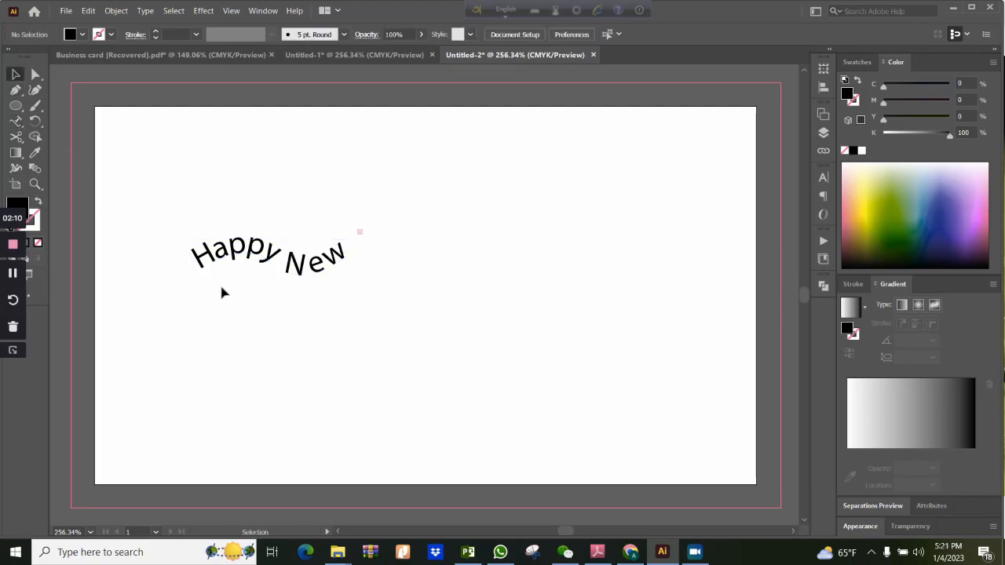
{"action": "left_click", "coordinate": [212, 278]}
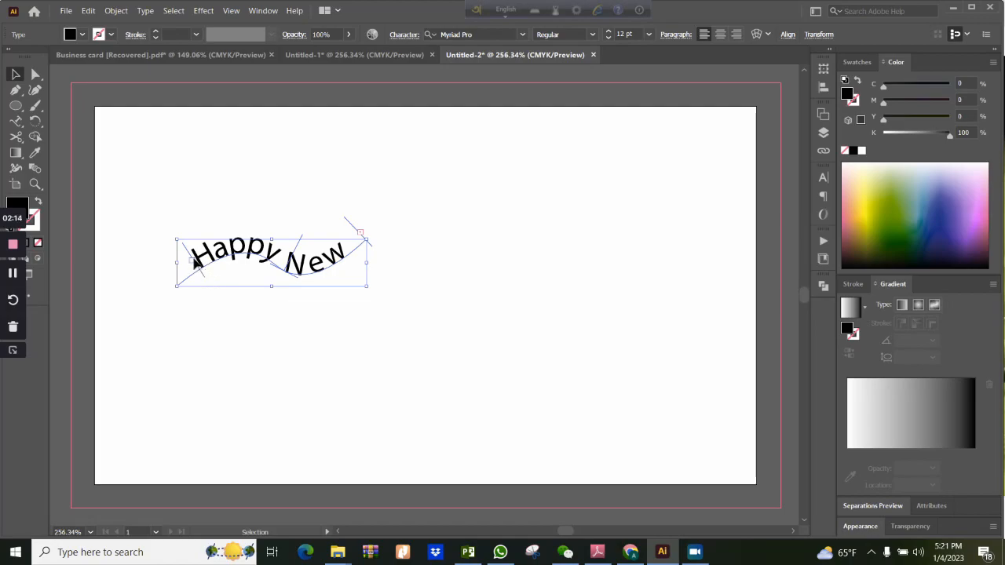
{"action": "left_click_drag", "start_coordinate": [196, 266], "coordinate": [175, 289]}
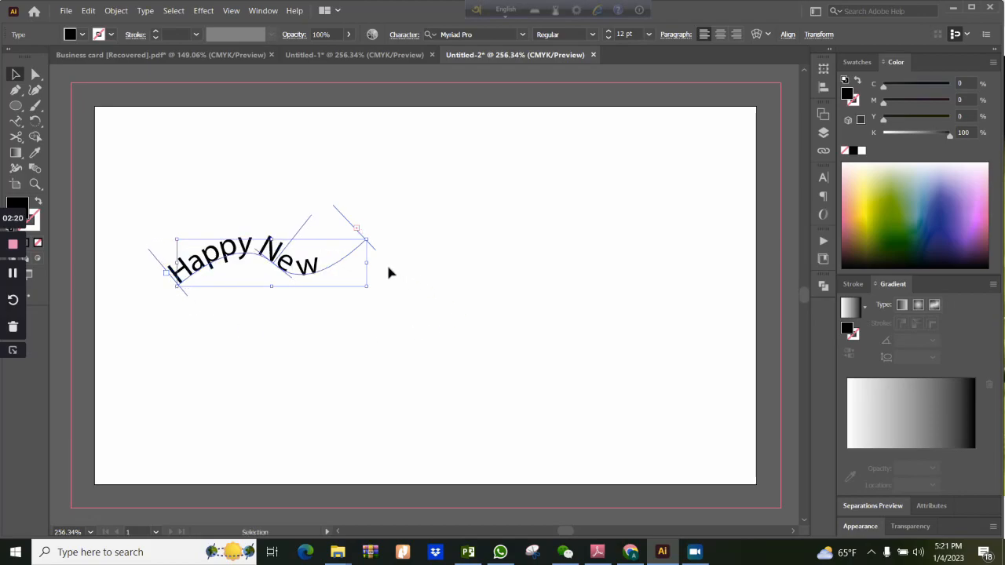
{"action": "left_click_drag", "start_coordinate": [365, 239], "coordinate": [412, 237]}
{"action": "left_click", "coordinate": [441, 267]}
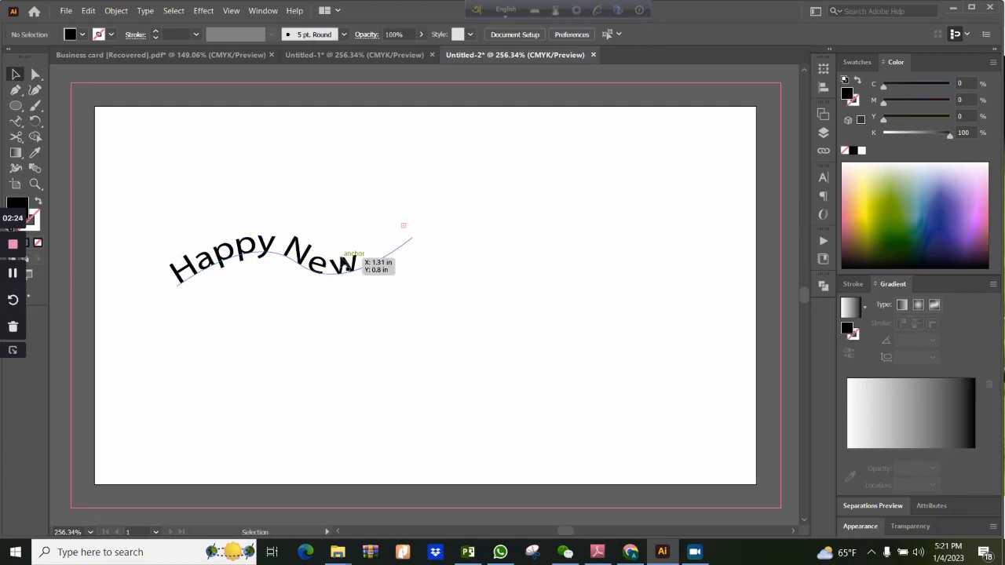
{"action": "left_click", "coordinate": [332, 266]}
{"action": "left_click", "coordinate": [215, 315]}
{"action": "left_click", "coordinate": [180, 278]}
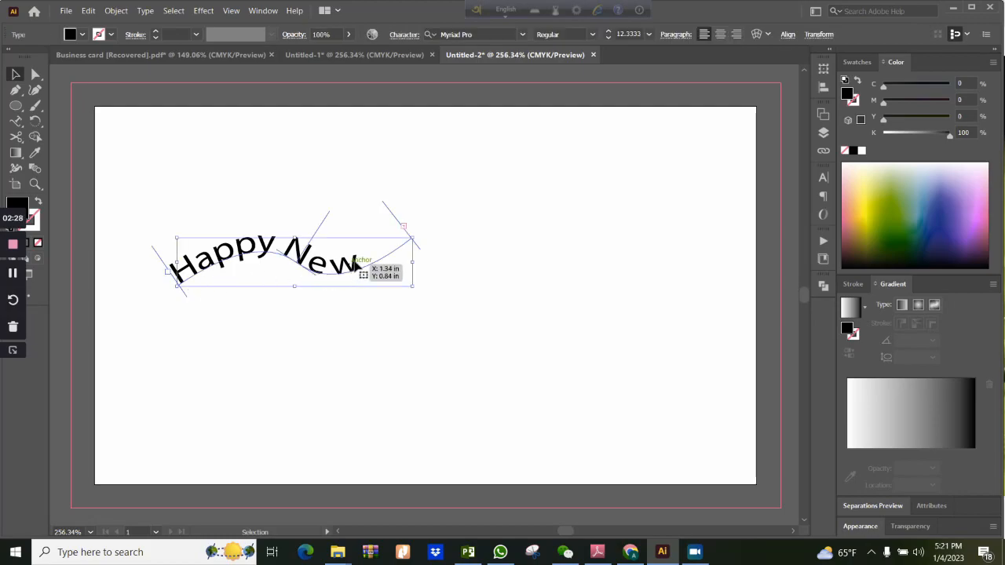
Step: Set the font size of the words "Happy New" on the path to 7 pt
{"action": "key", "text": "t"}
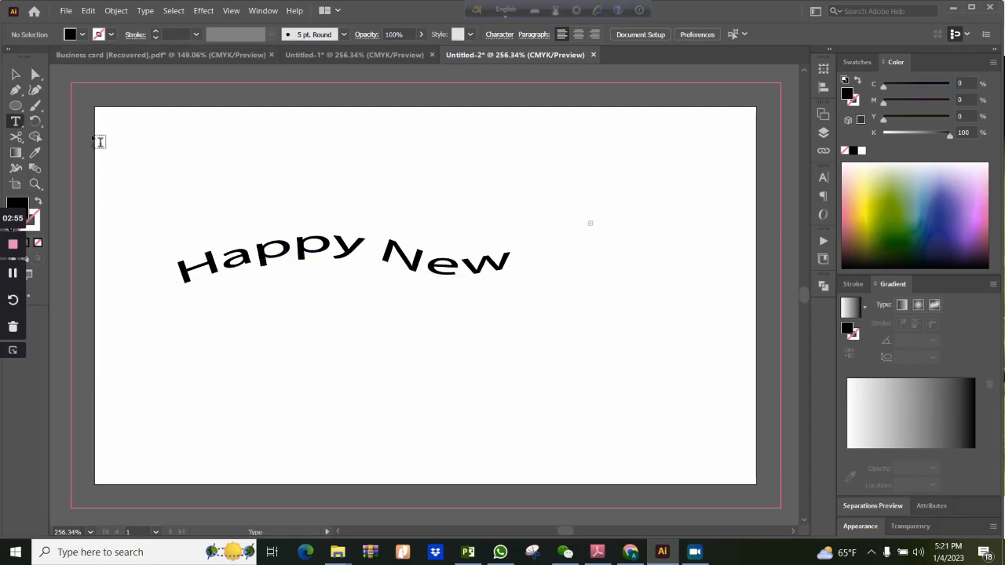
{"action": "left_click", "coordinate": [253, 257]}
{"action": "left_click_drag", "start_coordinate": [180, 264], "coordinate": [520, 263]}
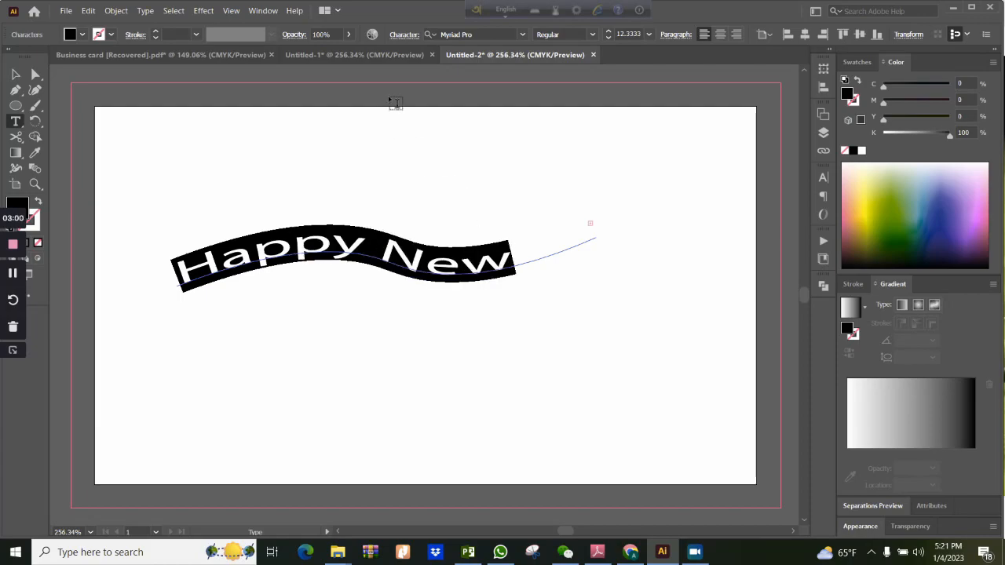
{"action": "left_click", "coordinate": [648, 34]}
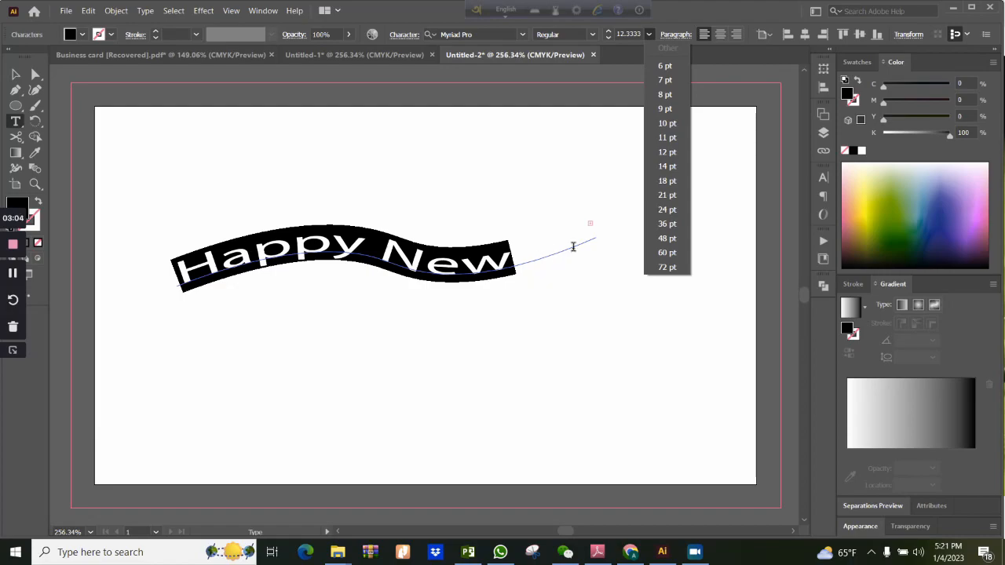
{"action": "left_click", "coordinate": [668, 81]}
Step: Set the font size of the word "Year" to 7 pt as well
{"action": "left_click_drag", "start_coordinate": [509, 267], "coordinate": [378, 258]}
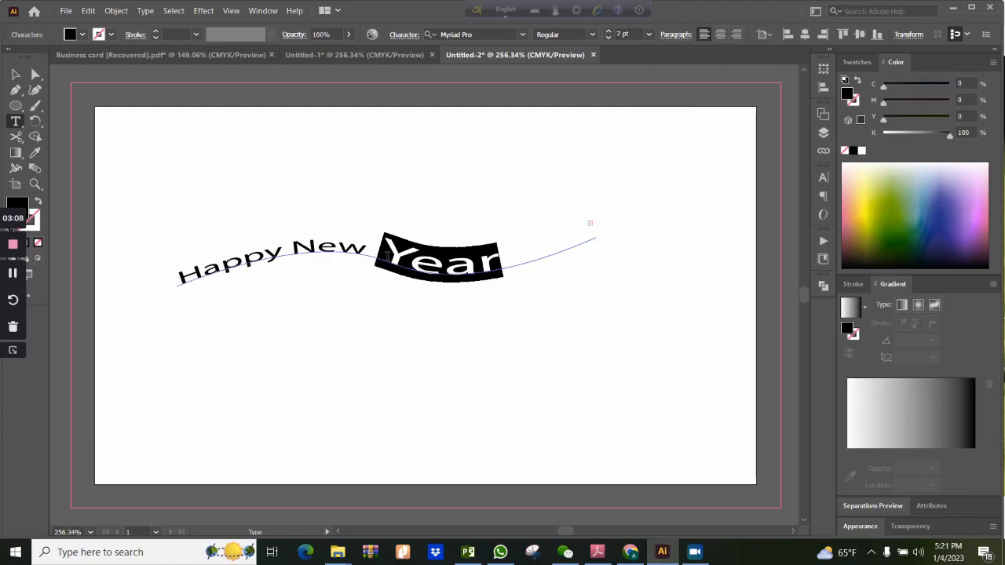
{"action": "left_click", "coordinate": [649, 34]}
{"action": "left_click", "coordinate": [665, 82]}
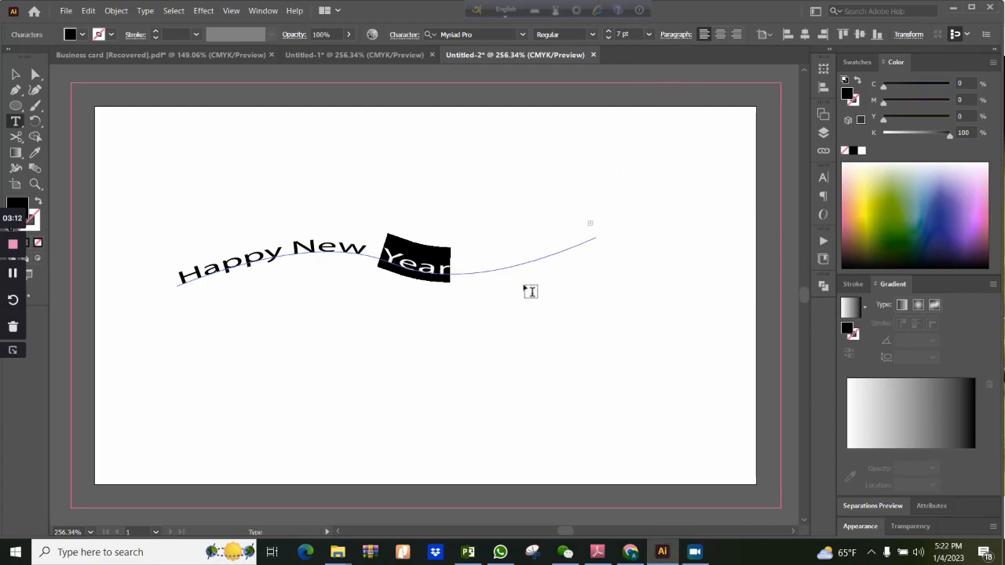
{"action": "left_click", "coordinate": [501, 327]}
Step: Add "2023" after the word "Year" in the path text and finish editing
{"action": "left_click", "coordinate": [429, 260]}
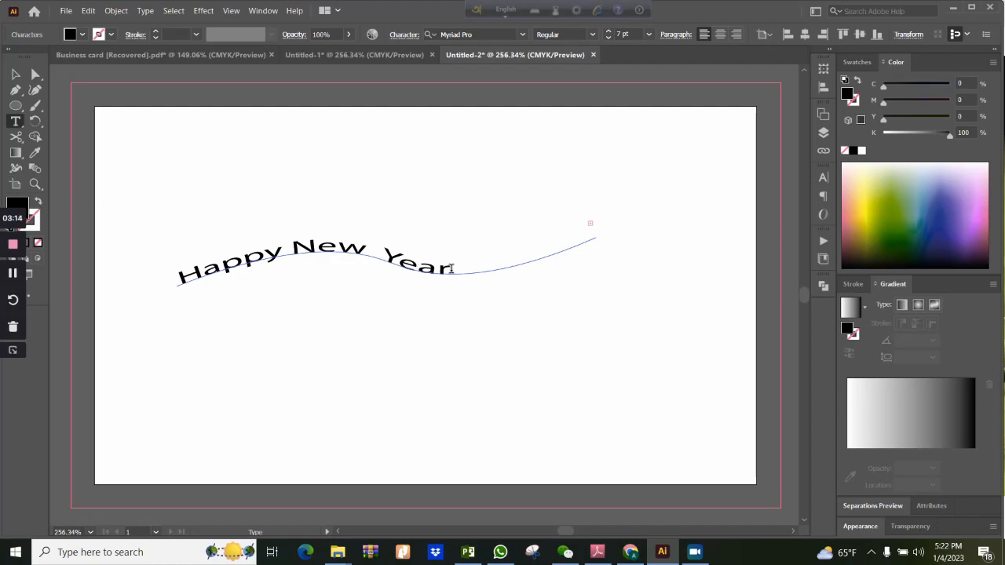
{"action": "type", "text": "203"}
{"action": "key", "text": "BackSpace"}
{"action": "type", "text": "23"}
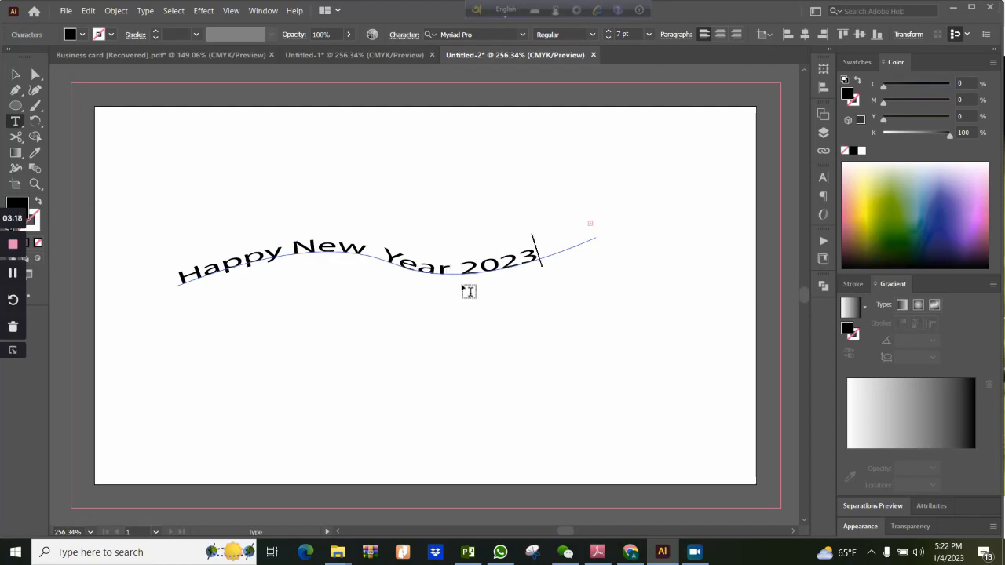
{"action": "key", "text": "Escape"}
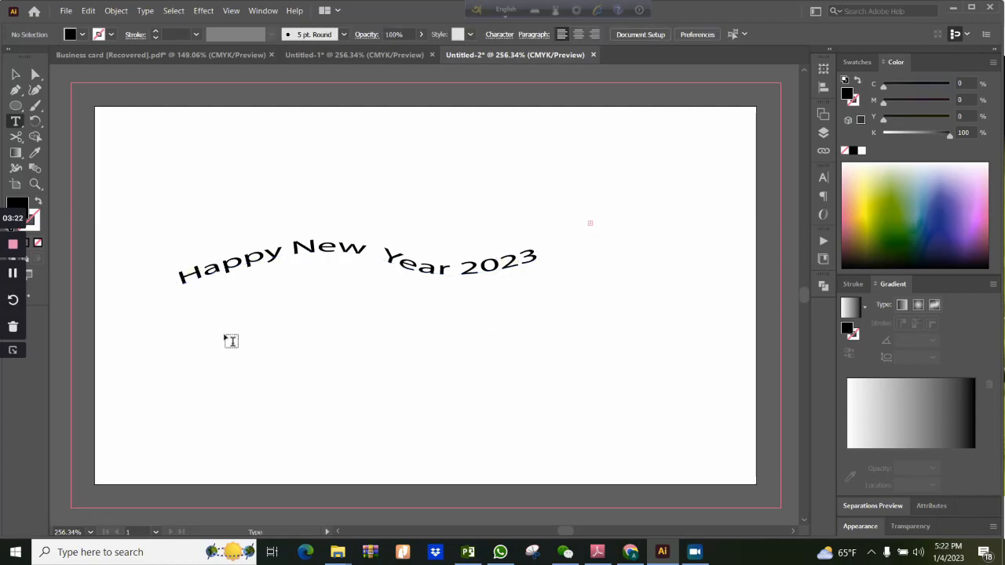
Step: Narrow the path text slightly by pulling its right side inward
{"action": "left_click", "coordinate": [15, 74]}
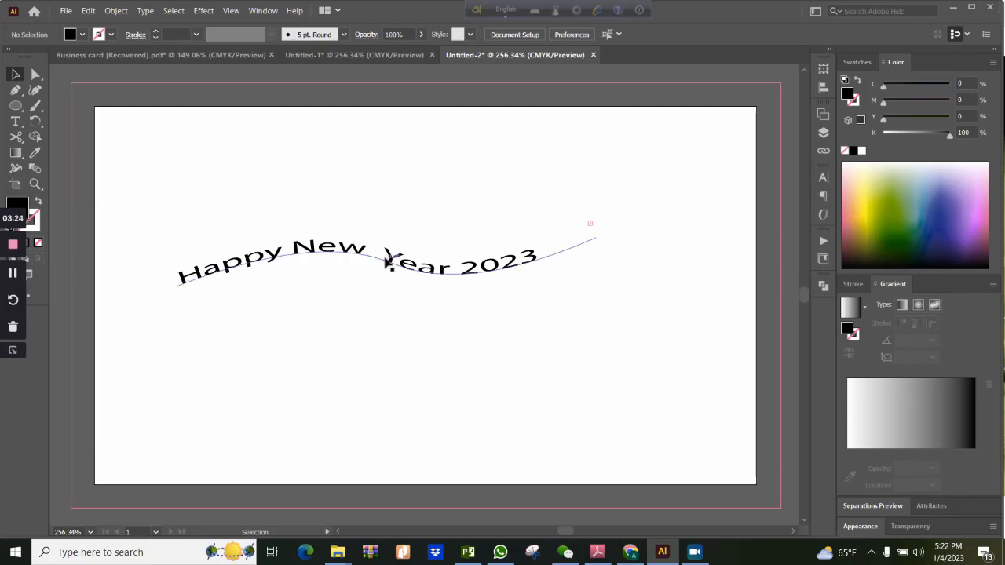
{"action": "left_click", "coordinate": [414, 271]}
{"action": "left_click_drag", "start_coordinate": [598, 265], "coordinate": [581, 271]}
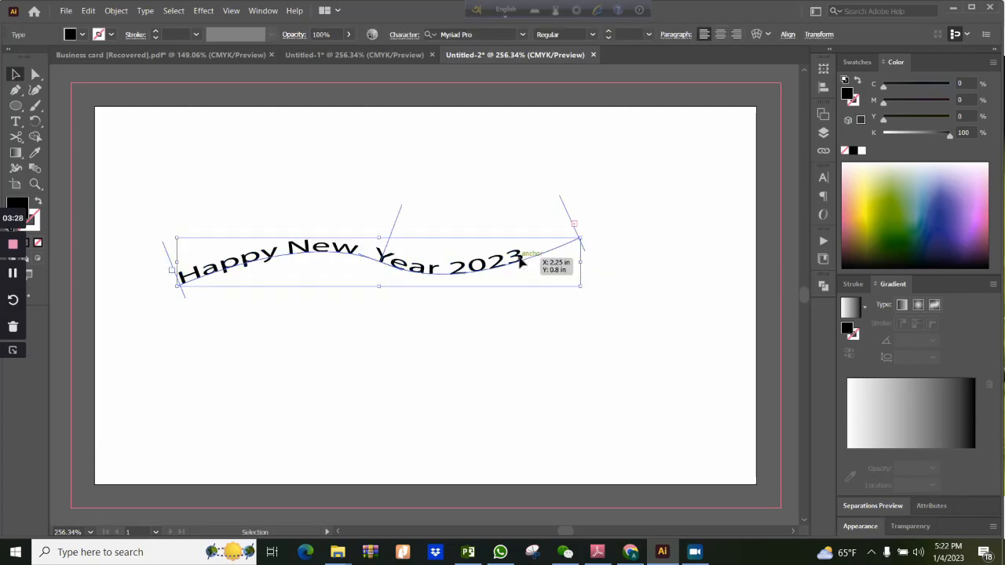
Step: Set the font size of the whole text "Happy New Year 2023" to 8 pt and deselect it
{"action": "key", "text": "t"}
{"action": "left_click_drag", "start_coordinate": [537, 249], "coordinate": [167, 267]}
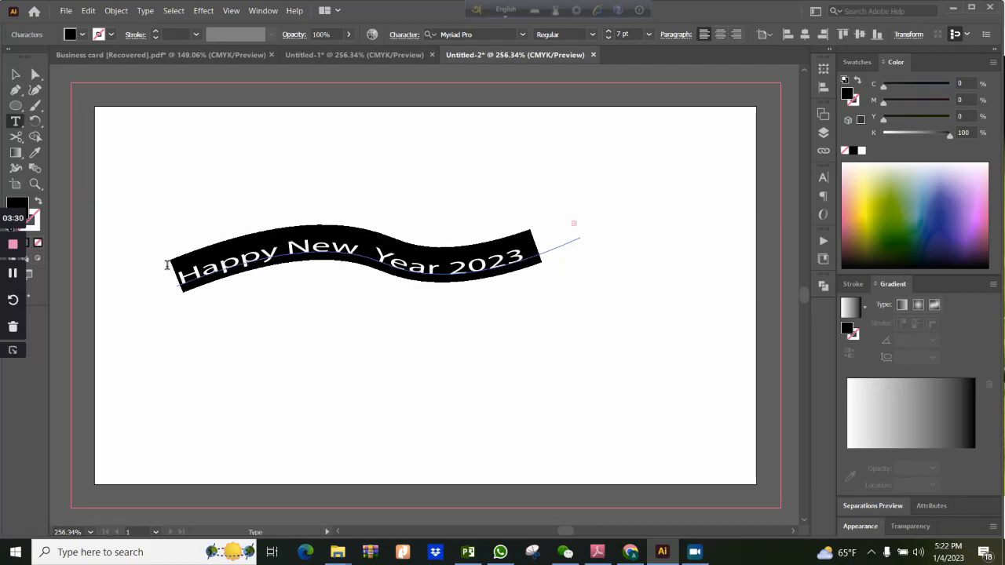
{"action": "left_click", "coordinate": [648, 34]}
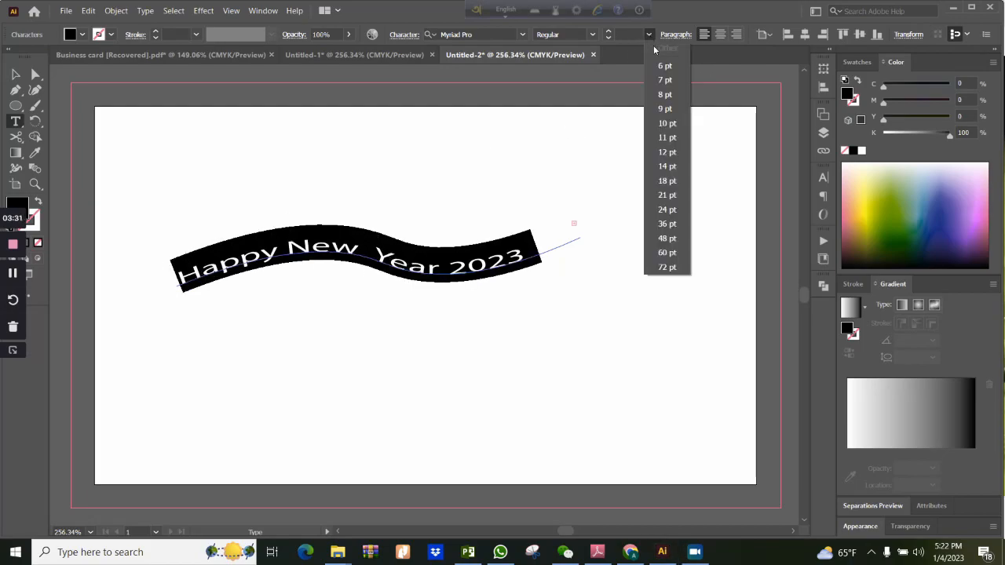
{"action": "left_click", "coordinate": [665, 94]}
{"action": "key", "text": "ctrl+shift+a"}
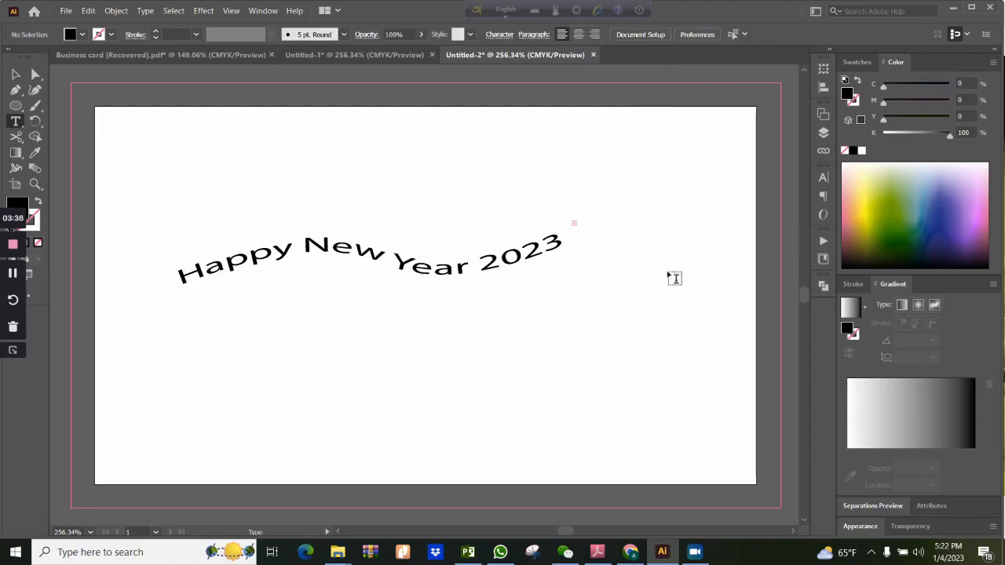
Step: Compress the path text horizontally to roughly a quarter of its width, keeping its left side in place
{"action": "left_click", "coordinate": [15, 74]}
{"action": "left_click", "coordinate": [316, 252]}
{"action": "left_click_drag", "start_coordinate": [583, 263], "coordinate": [284, 272]}
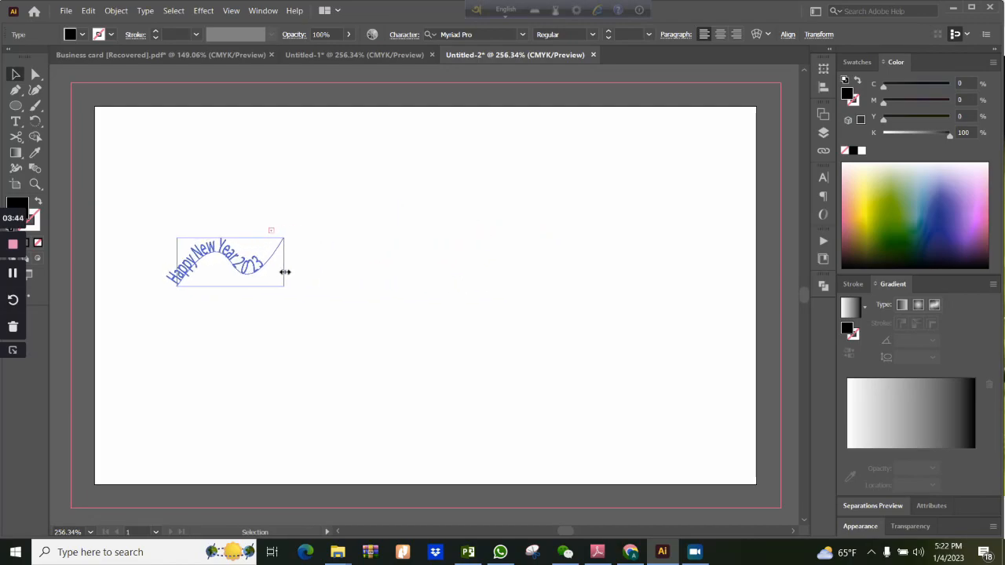
Step: Stretch the path text horizontally to more than twice its width and move it to the upper middle of the artboard
{"action": "left_click_drag", "start_coordinate": [285, 271], "coordinate": [431, 254]}
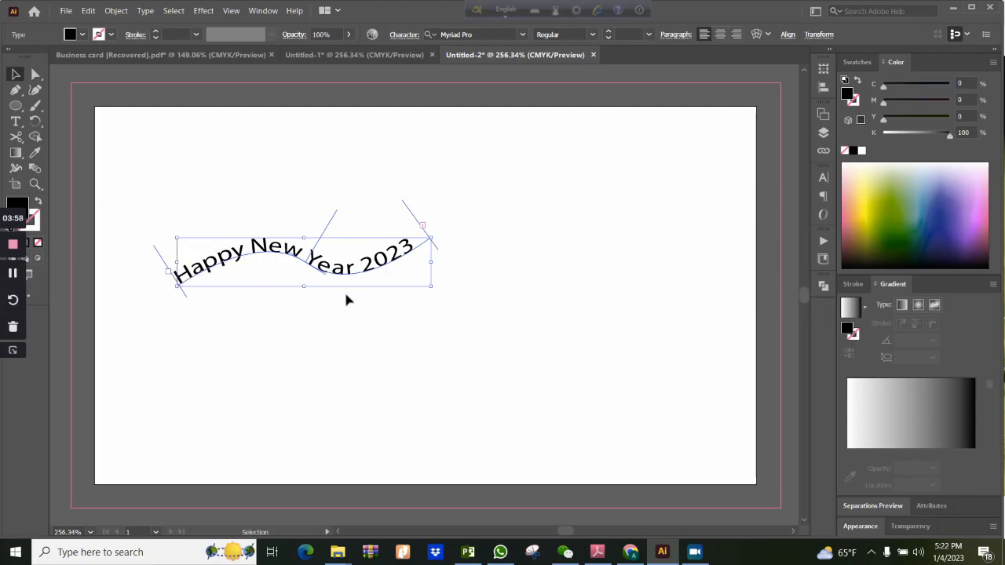
{"action": "key", "text": "shift+Up"}
{"action": "key", "text": "shift+Up"}
{"action": "key", "text": "shift+Up"}
{"action": "key", "text": "shift+Right"}
{"action": "key", "text": "shift+Right"}
{"action": "key", "text": "shift+Right"}
{"action": "key", "text": "shift+Right"}
{"action": "key", "text": "shift+Right"}
{"action": "key", "text": "shift+Right"}
{"action": "key", "text": "shift+Right"}
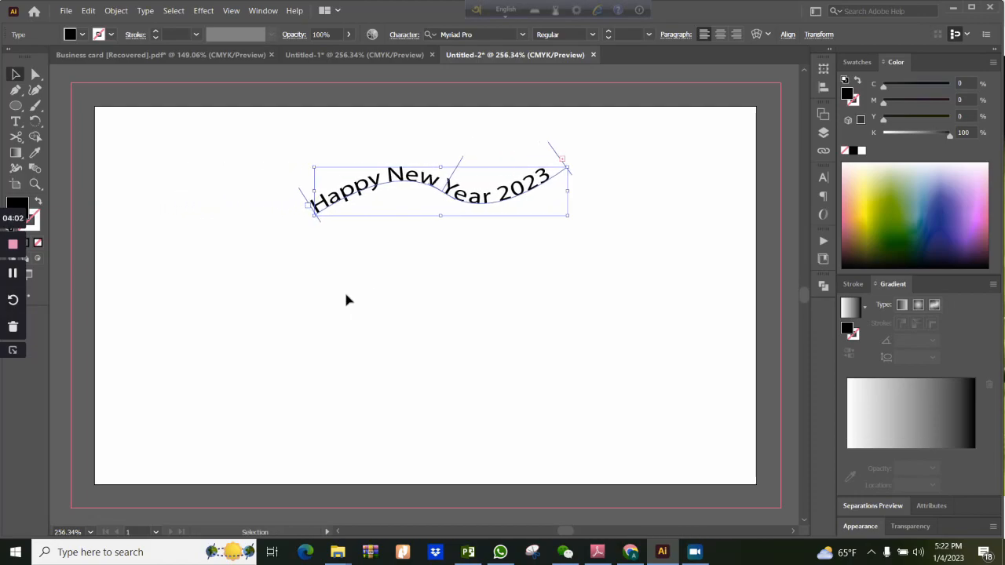
{"action": "left_click", "coordinate": [364, 319]}
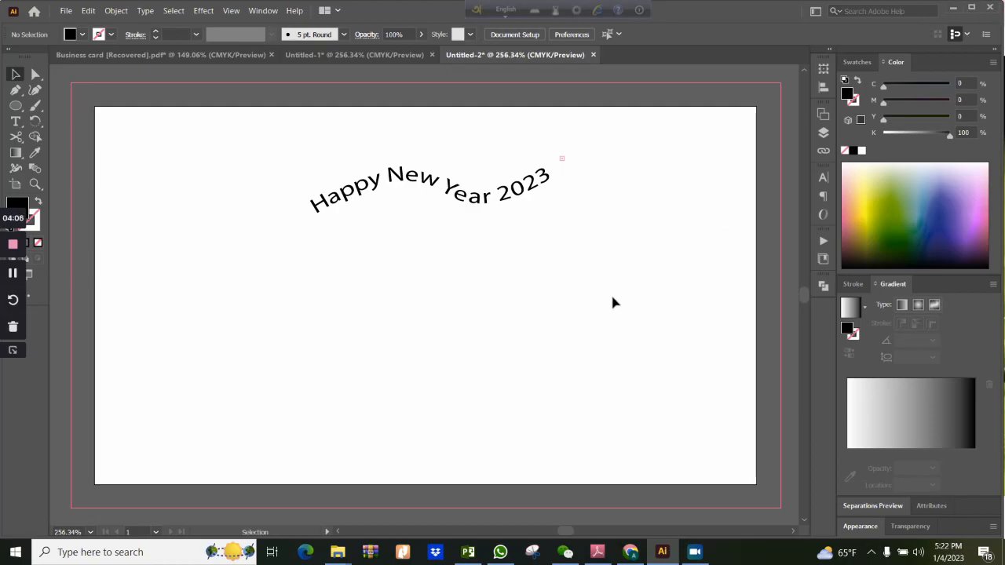
Step: Draw an ellipse about 0.86 in wide and 0.5 in high below the text and move it under the text's middle
{"action": "left_click", "coordinate": [16, 106]}
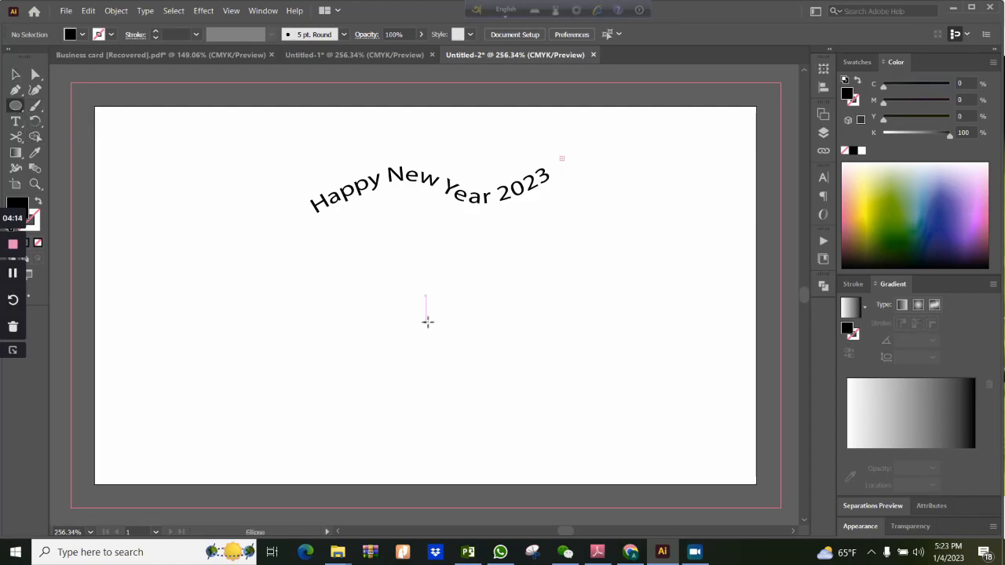
{"action": "left_click_drag", "start_coordinate": [435, 325], "coordinate": [273, 233]}
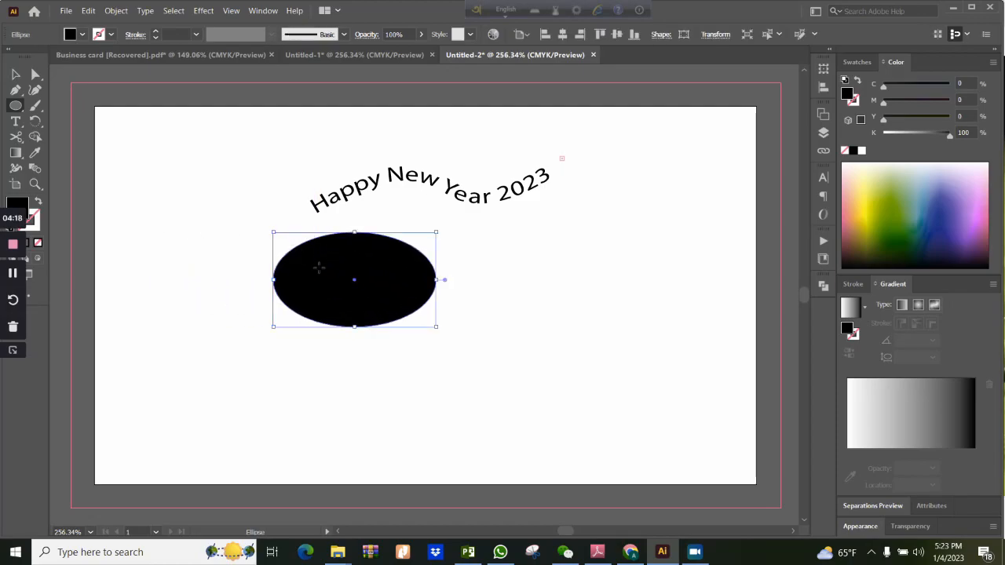
{"action": "left_click_drag", "start_coordinate": [354, 280], "coordinate": [425, 289]}
Step: Enlarge the ellipse in both directions to about the text's width and place it just below the text
{"action": "left_click_drag", "start_coordinate": [426, 243], "coordinate": [425, 202]}
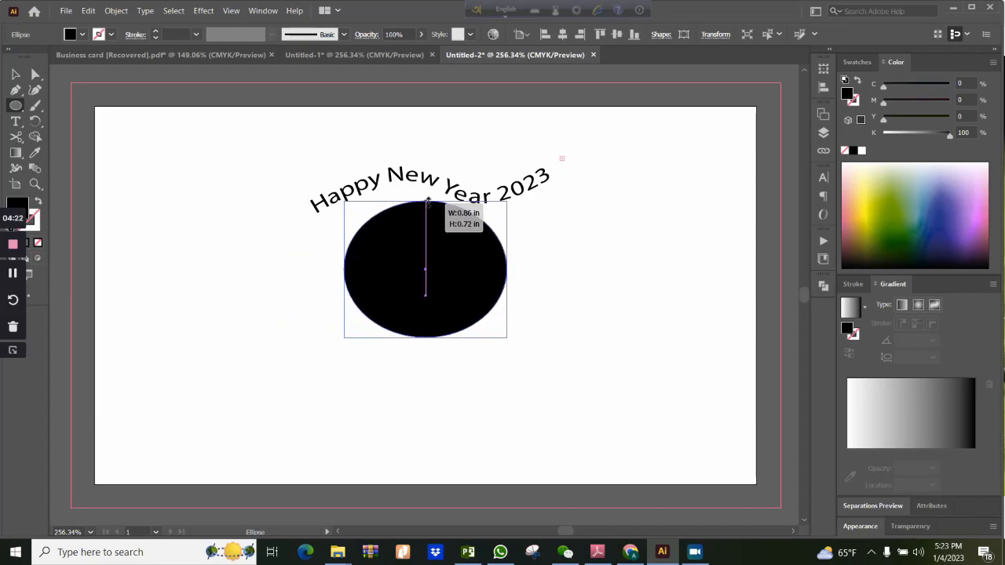
{"action": "left_click_drag", "start_coordinate": [340, 273], "coordinate": [315, 271]}
{"action": "left_click_drag", "start_coordinate": [513, 271], "coordinate": [557, 271]}
{"action": "left_click_drag", "start_coordinate": [436, 339], "coordinate": [436, 387]}
{"action": "left_click_drag", "start_coordinate": [437, 297], "coordinate": [437, 314]}
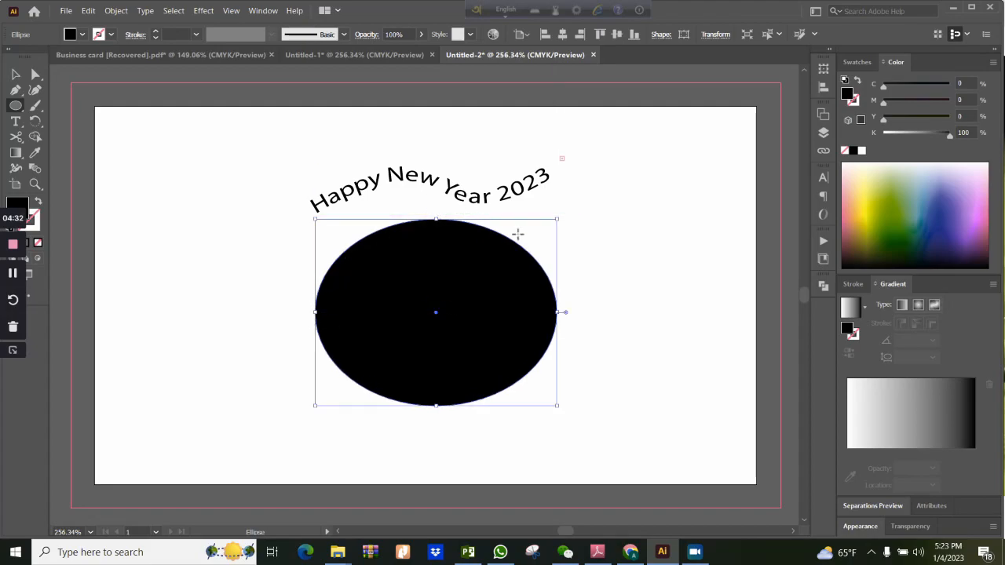
Step: Remove the ellipse's fill and deselect it
{"action": "left_click", "coordinate": [82, 35]}
{"action": "left_click", "coordinate": [8, 59]}
{"action": "left_click", "coordinate": [193, 249]}
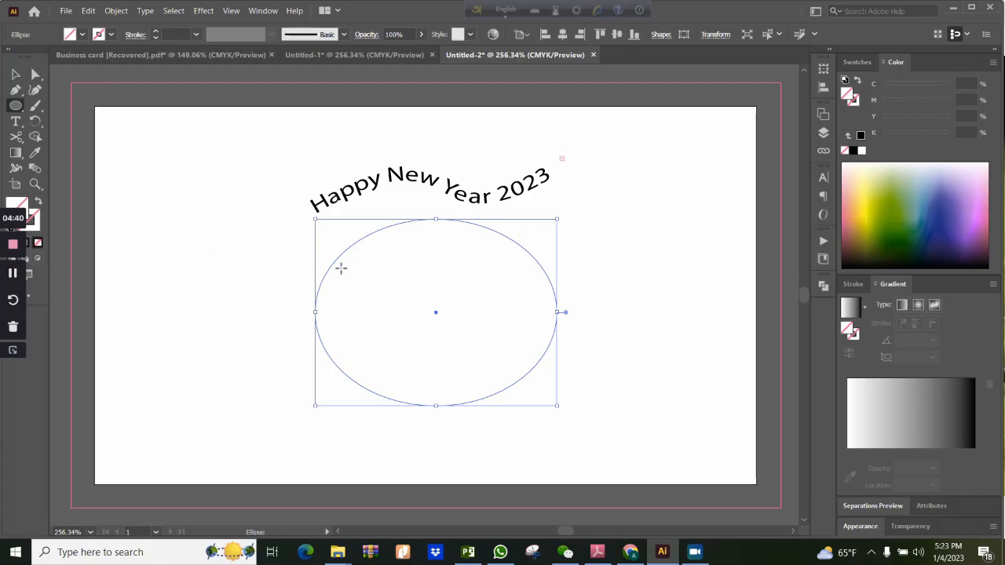
{"action": "left_click", "coordinate": [295, 262]}
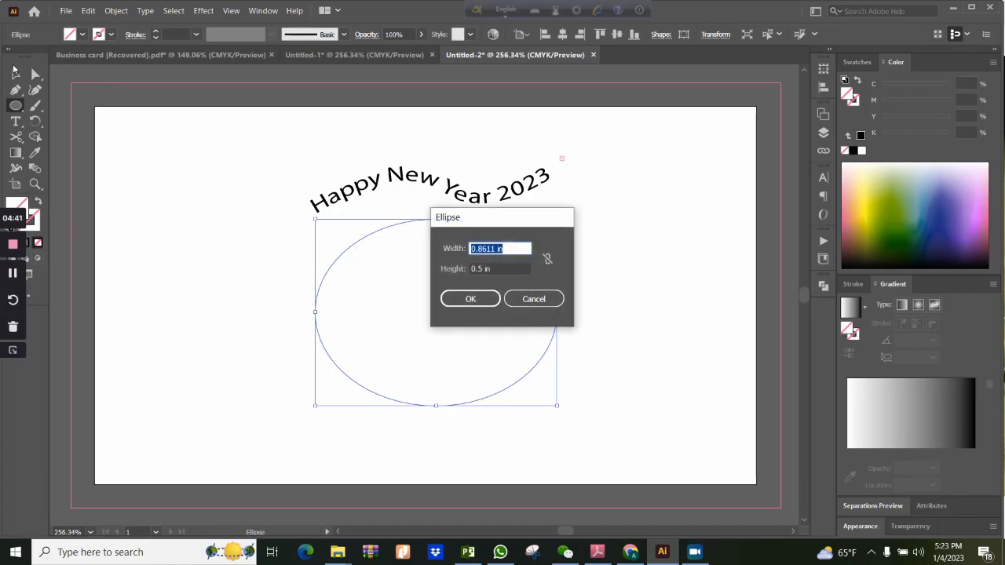
{"action": "left_click", "coordinate": [534, 298]}
{"action": "key", "text": "v"}
{"action": "left_click", "coordinate": [247, 299]}
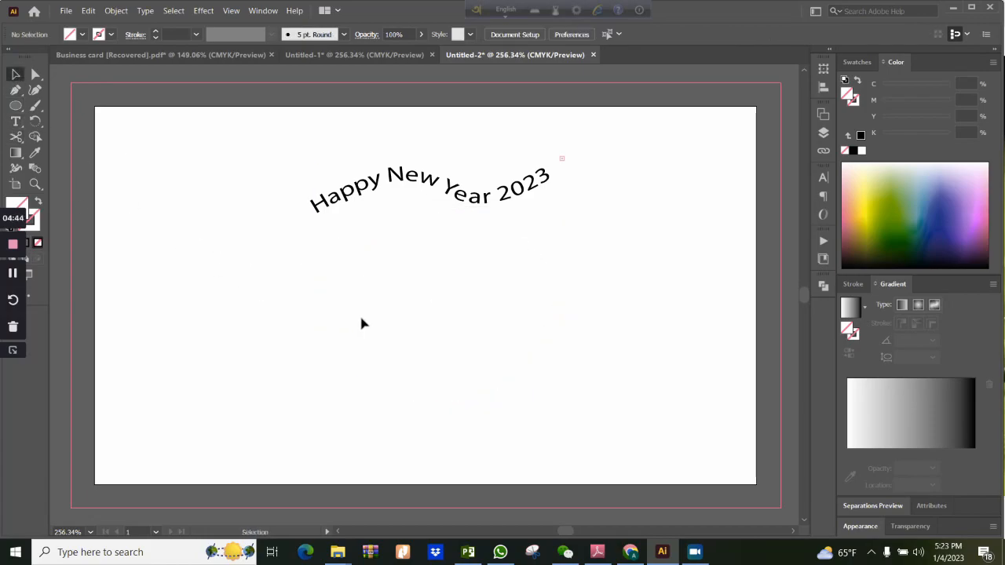
{"action": "left_click", "coordinate": [506, 237]}
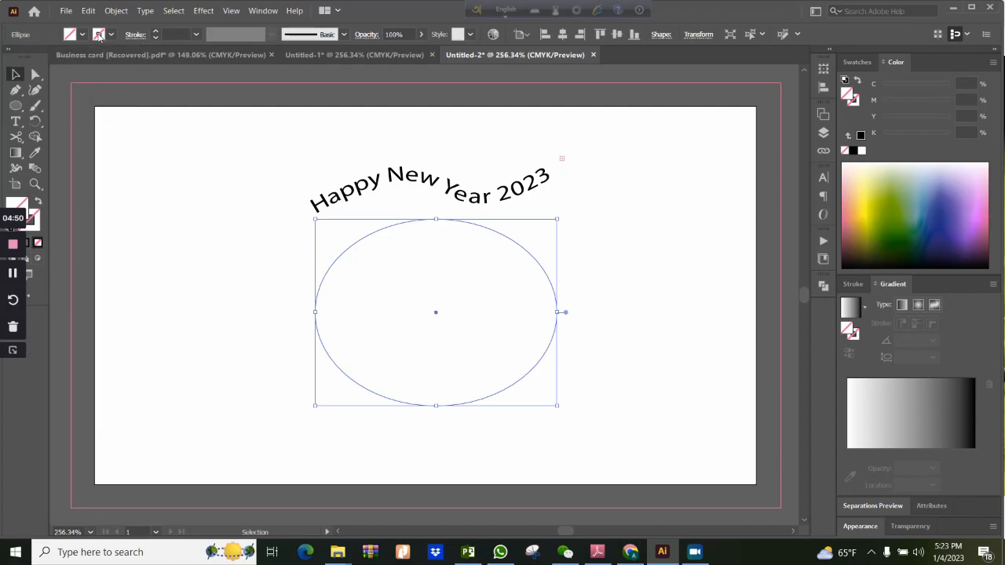
{"action": "left_click", "coordinate": [853, 151]}
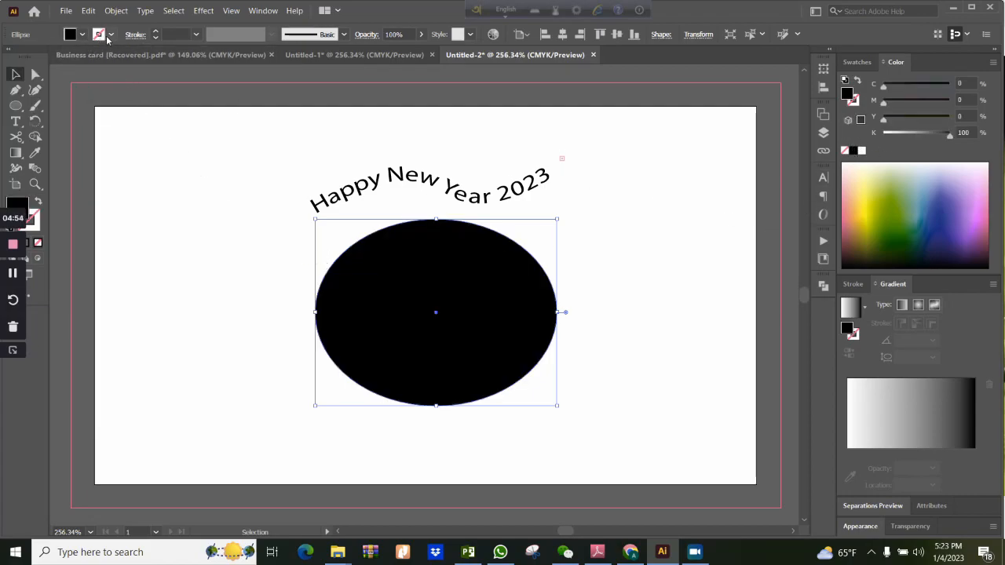
{"action": "key", "text": "ctrl+z"}
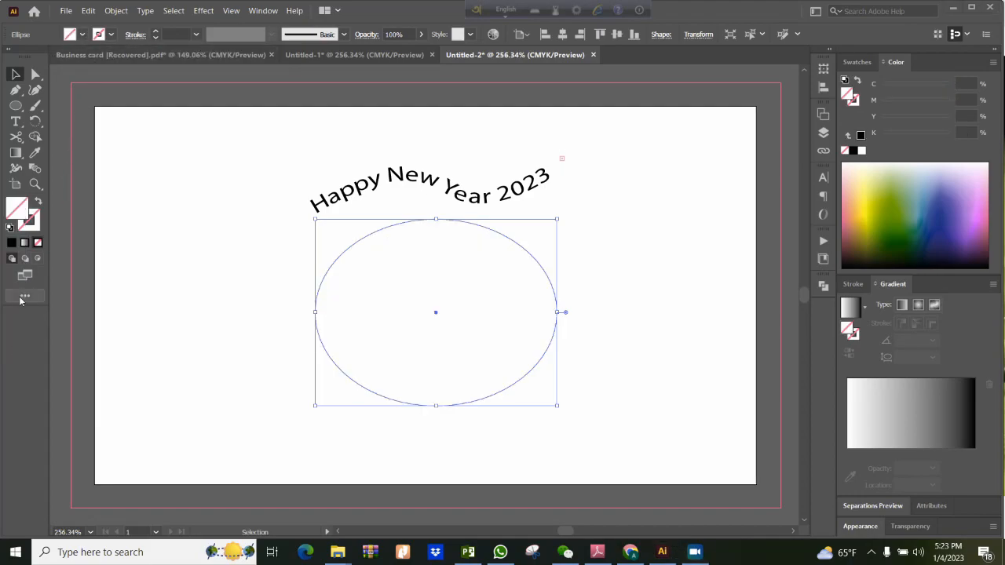
Step: Give the ellipse a black stroke with a weight of 0.25 pt and deselect it
{"action": "left_click", "coordinate": [31, 223]}
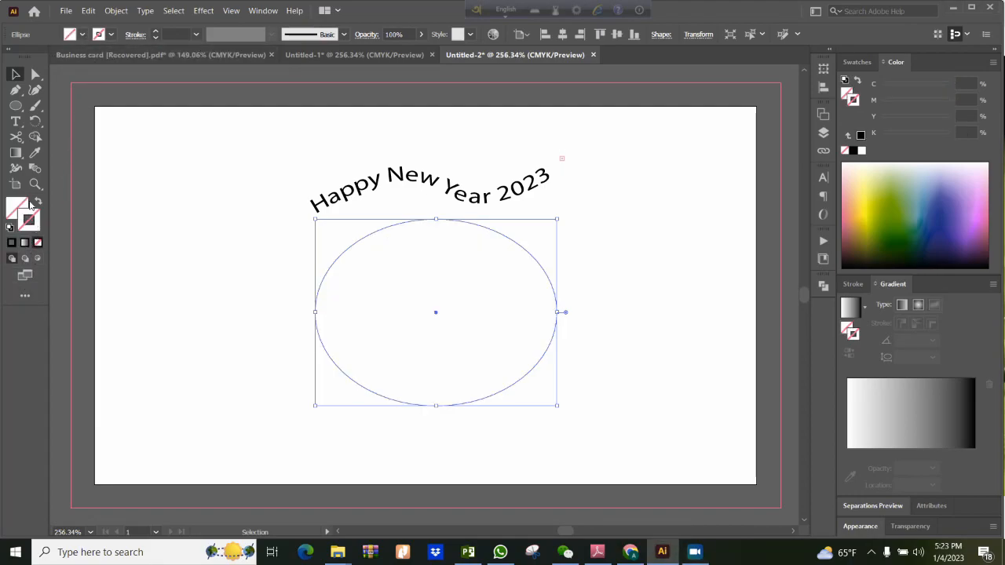
{"action": "left_click", "coordinate": [861, 135]}
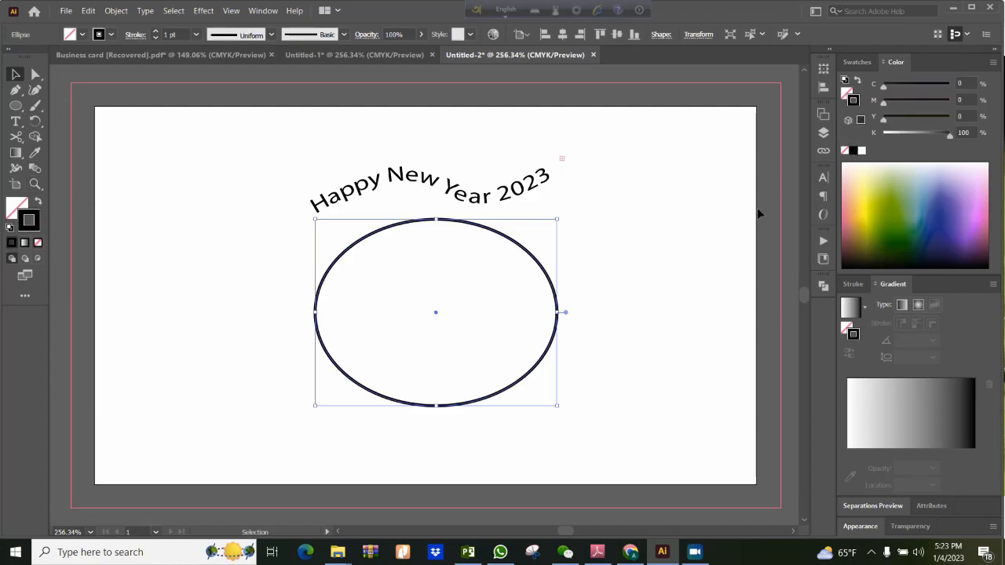
{"action": "left_click", "coordinate": [618, 254]}
{"action": "left_click", "coordinate": [541, 269]}
{"action": "left_click", "coordinate": [196, 34]}
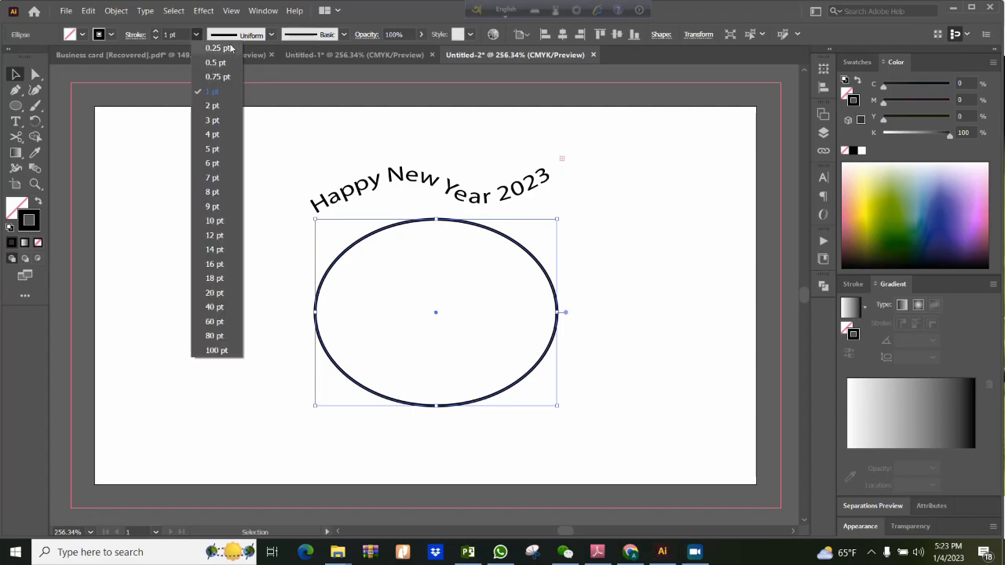
{"action": "left_click", "coordinate": [229, 60]}
{"action": "left_click", "coordinate": [621, 271]}
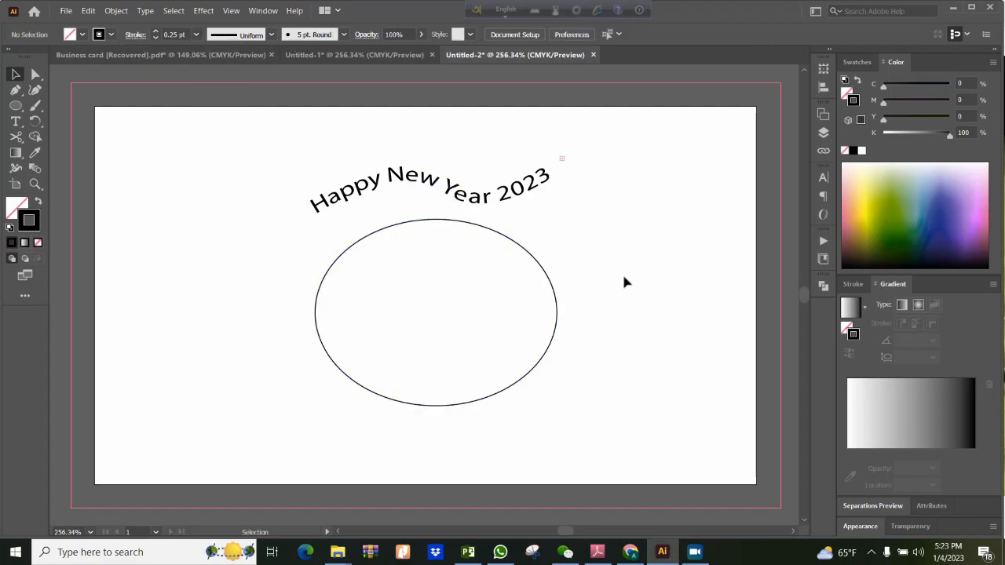
Step: Cut the ellipse with the Scissors tool at its right, left and bottom anchor points
{"action": "left_click", "coordinate": [555, 290]}
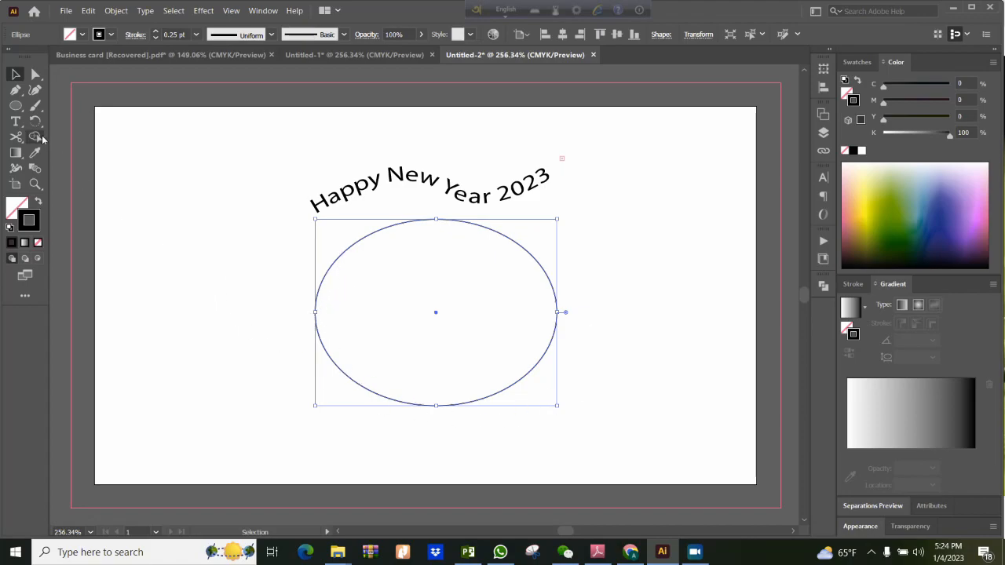
{"action": "left_click", "coordinate": [16, 136]}
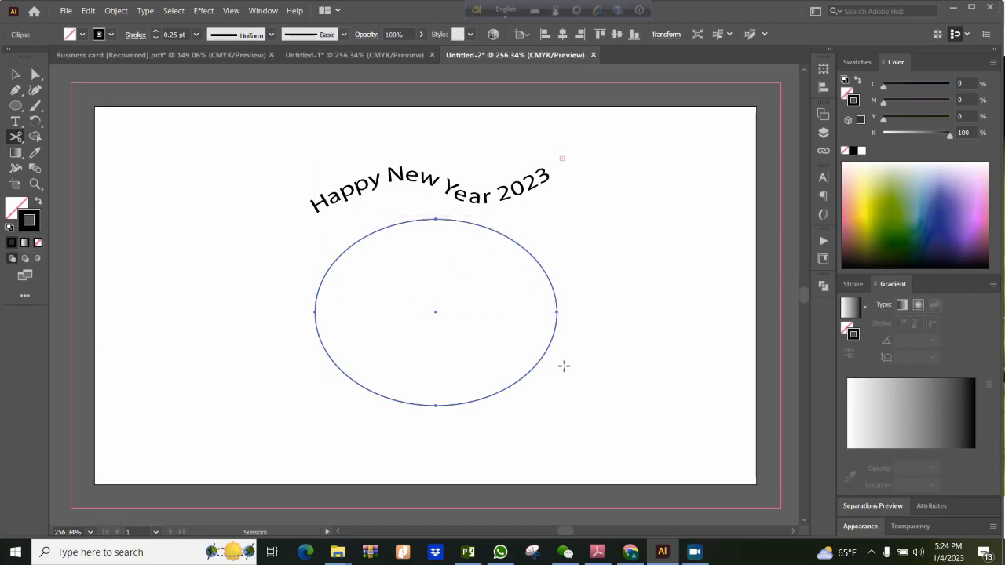
{"action": "left_click", "coordinate": [557, 312]}
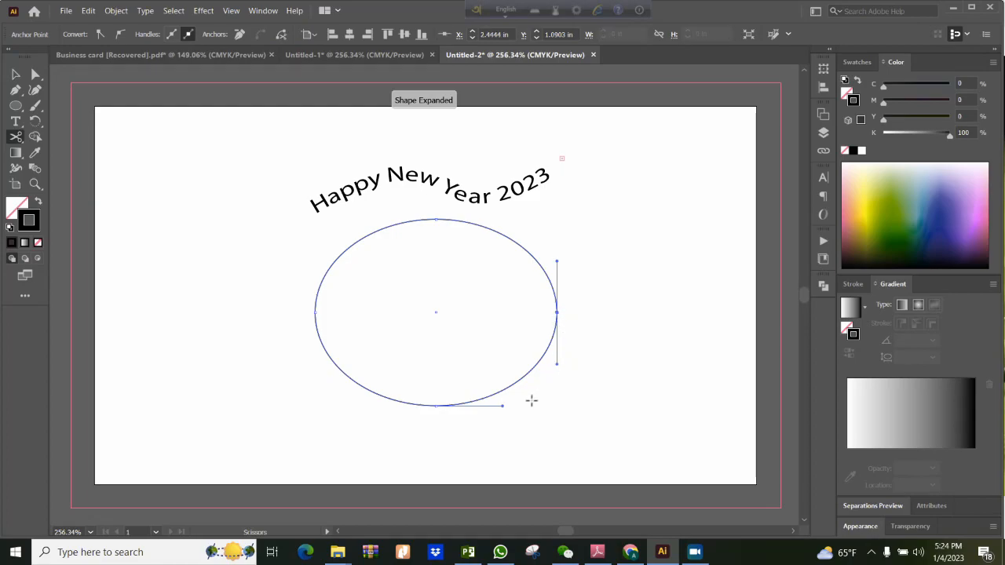
{"action": "left_click", "coordinate": [315, 311]}
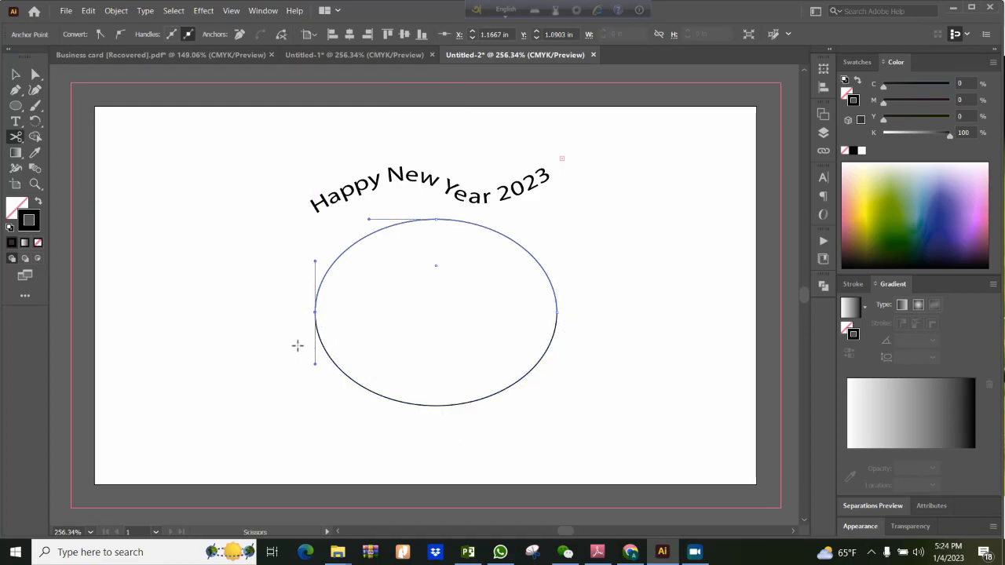
{"action": "left_click", "coordinate": [436, 406]}
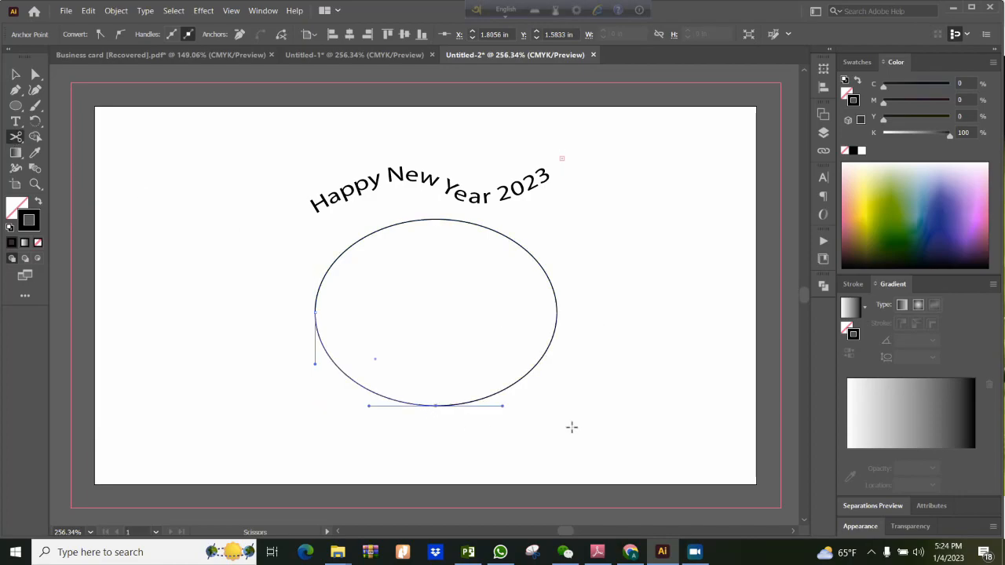
Step: Delete the lower segments of the cut ellipse, keeping only its upper half as an open arc
{"action": "key", "text": "Delete"}
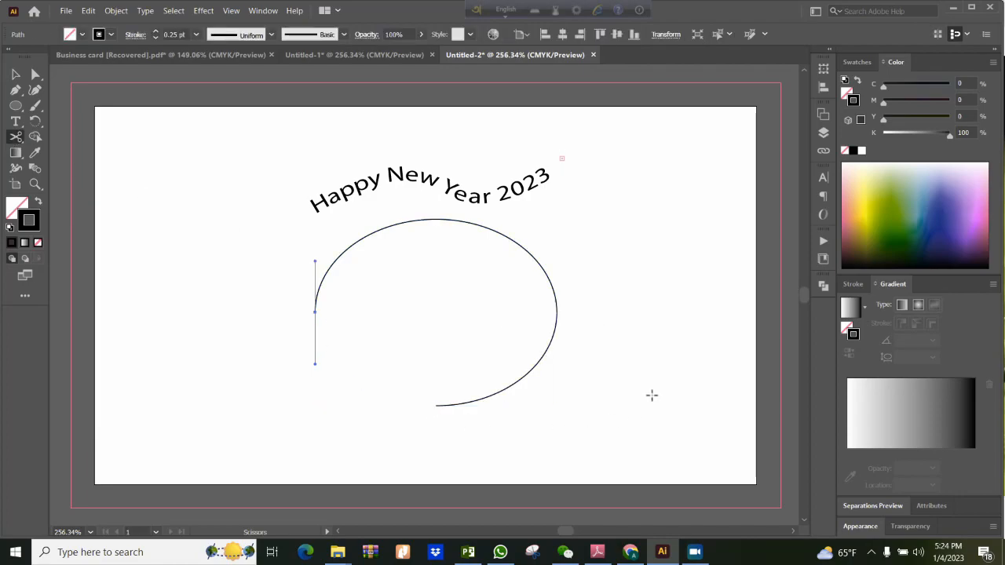
{"action": "left_click", "coordinate": [518, 382]}
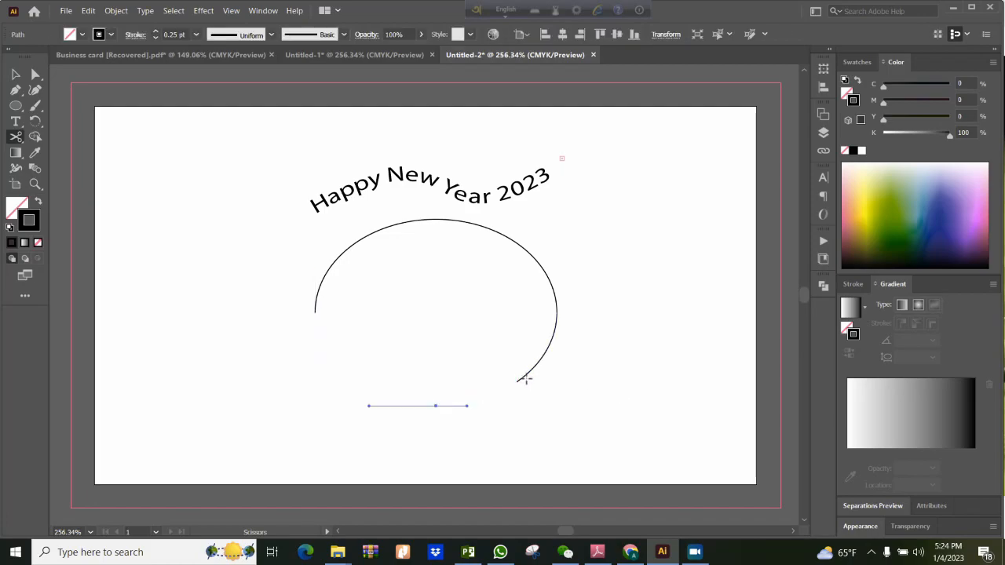
{"action": "key", "text": "Delete"}
{"action": "left_click", "coordinate": [15, 73]}
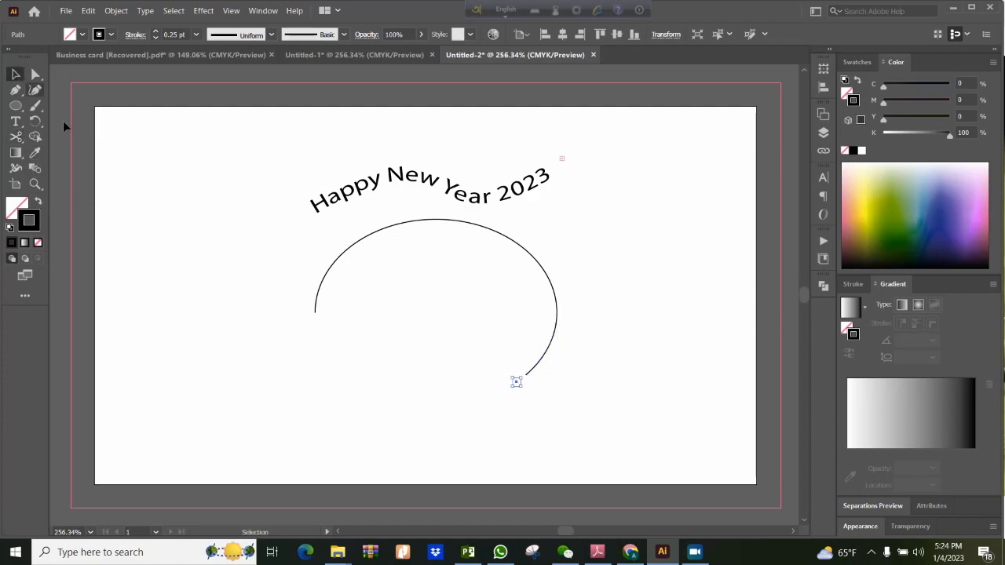
{"action": "left_click_drag", "start_coordinate": [523, 311], "coordinate": [556, 370]}
{"action": "key", "text": "Delete"}
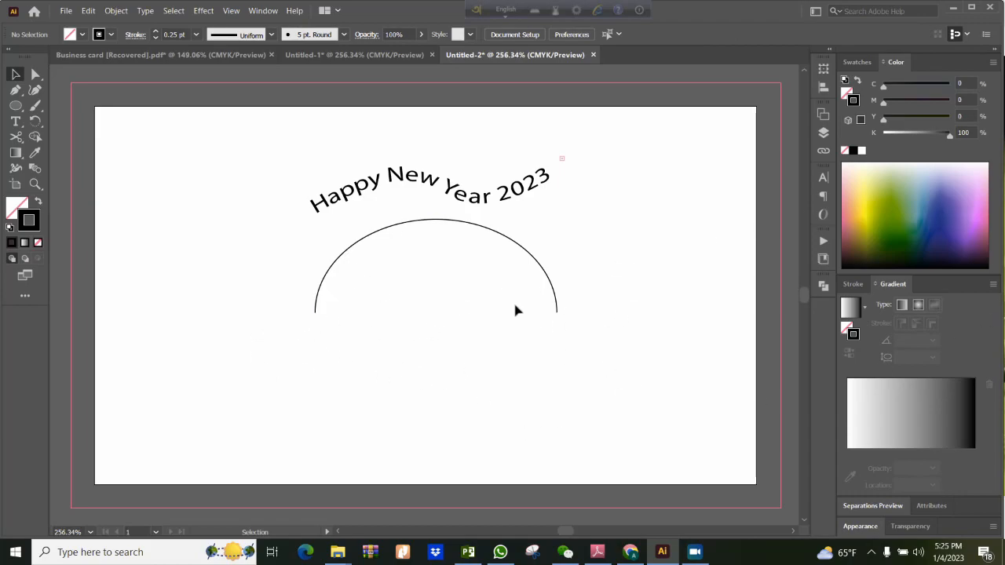
Step: Move the arc up over the path text, and shift the text straight down to the middle of the artboard
{"action": "left_click", "coordinate": [559, 312]}
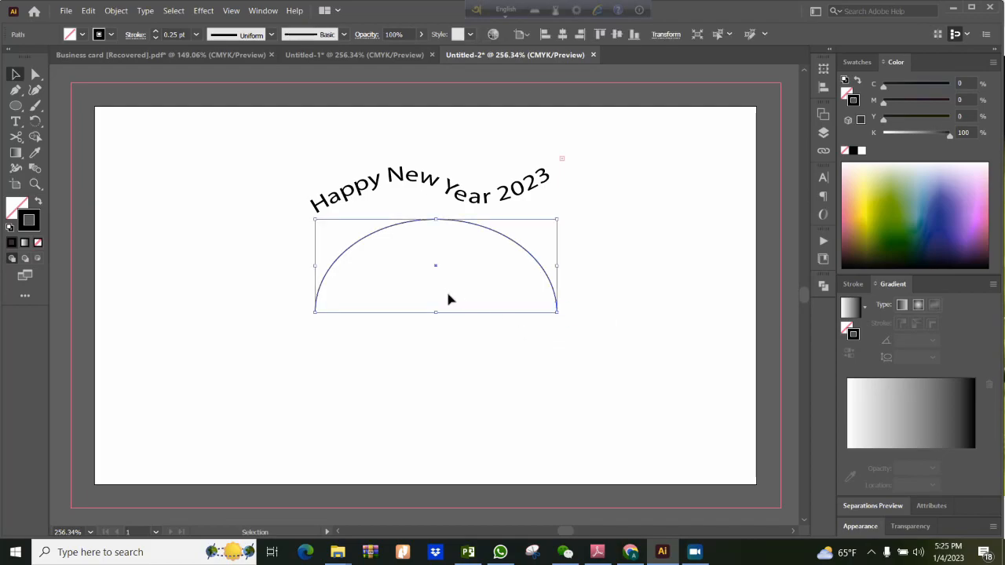
{"action": "left_click_drag", "start_coordinate": [437, 272], "coordinate": [430, 149]}
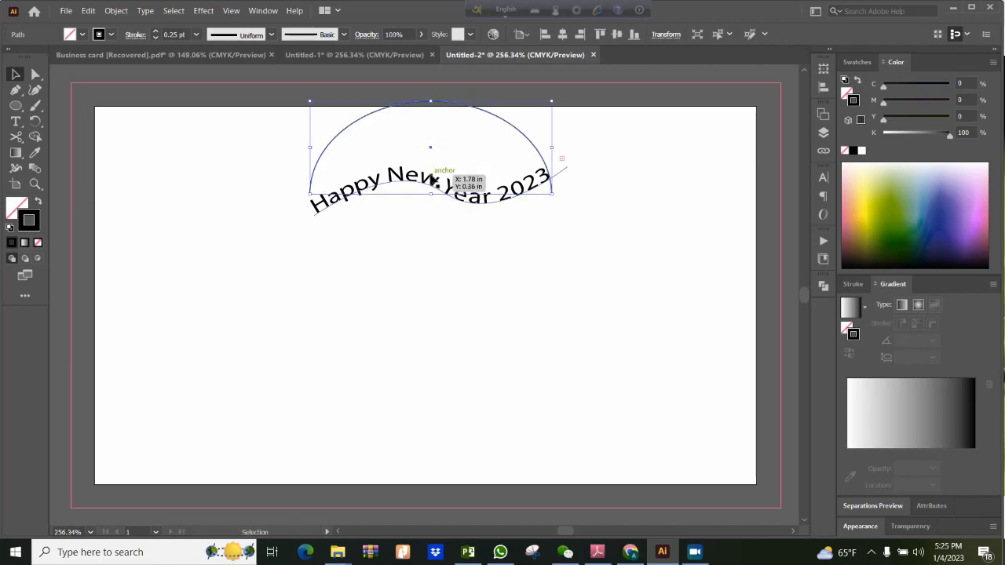
{"action": "left_click", "coordinate": [330, 213]}
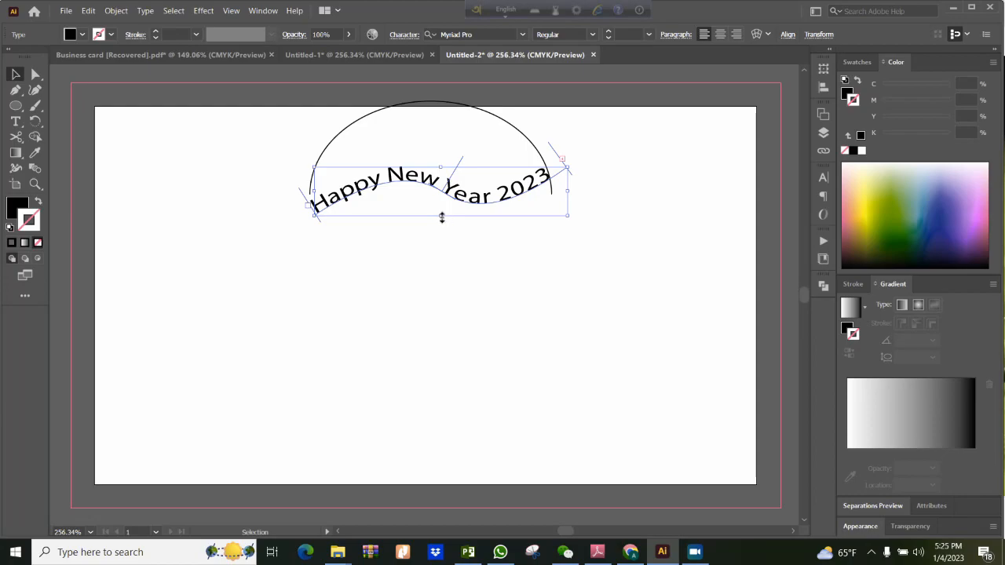
{"action": "key", "text": "shift+Down"}
{"action": "key", "text": "shift+Down"}
{"action": "key", "text": "shift+Down"}
{"action": "key", "text": "shift+Down"}
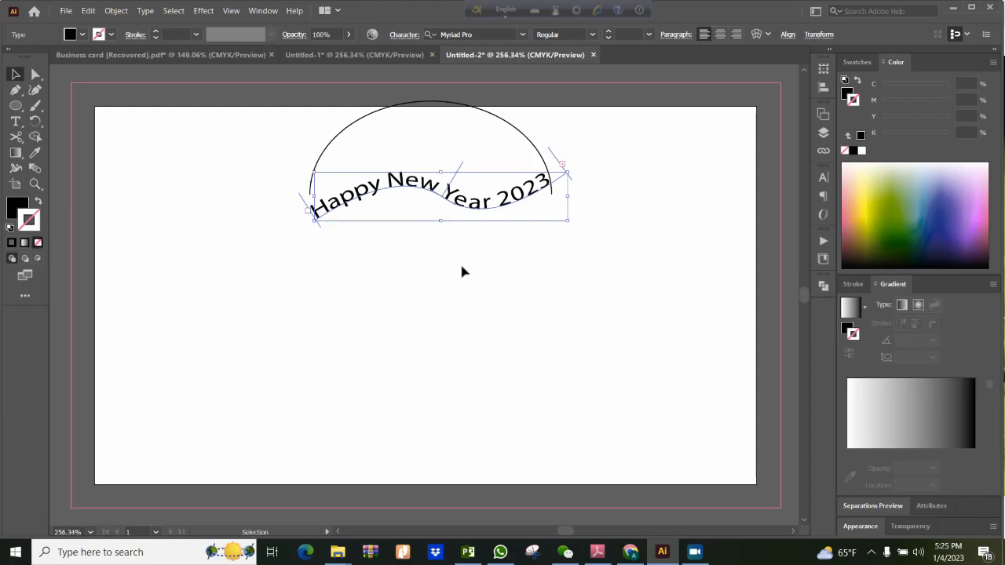
{"action": "key", "text": "shift+Down"}
{"action": "key", "text": "shift+Down"}
{"action": "key", "text": "shift+Down"}
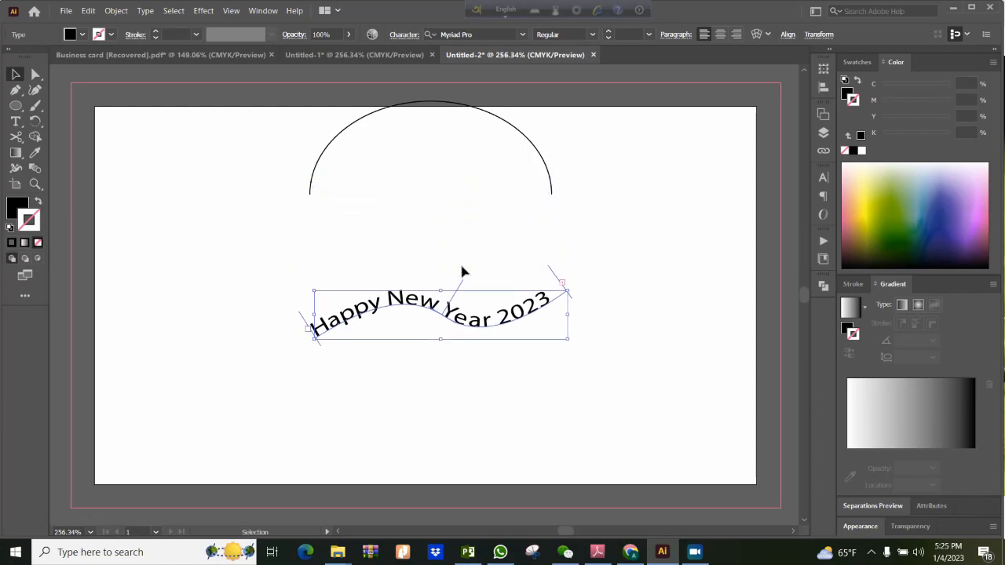
Step: Move the arc down so its lower ends reach the top of the path text
{"action": "left_click", "coordinate": [579, 253]}
{"action": "left_click", "coordinate": [551, 185]}
{"action": "left_click_drag", "start_coordinate": [434, 155], "coordinate": [429, 243]}
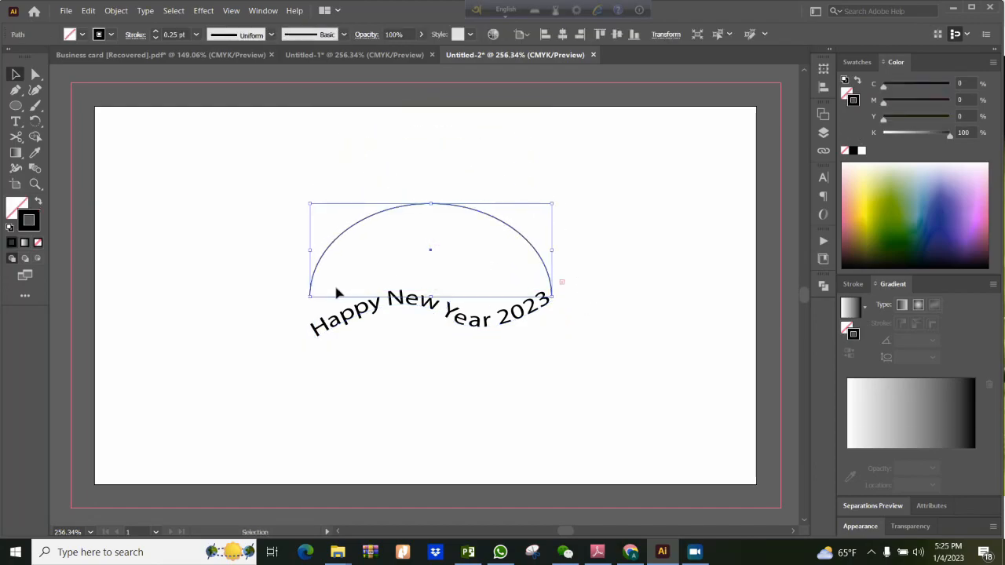
Step: Widen the arc on both sides and make it taller, move it down to surround the text, and deselect it
{"action": "left_click_drag", "start_coordinate": [310, 256], "coordinate": [279, 257]}
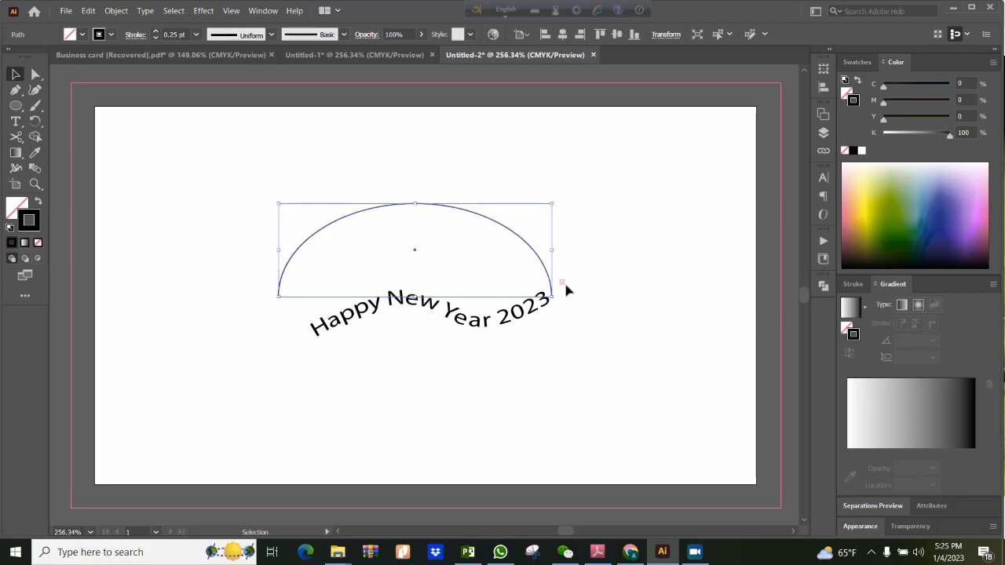
{"action": "left_click_drag", "start_coordinate": [552, 249], "coordinate": [575, 250]}
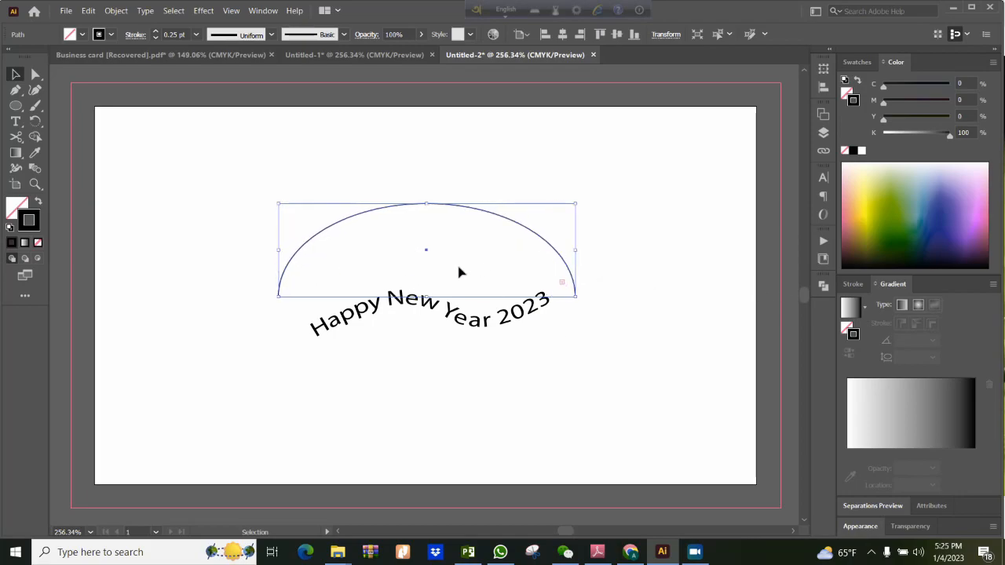
{"action": "left_click_drag", "start_coordinate": [427, 204], "coordinate": [437, 168]}
{"action": "left_click_drag", "start_coordinate": [428, 234], "coordinate": [430, 275]}
{"action": "left_click", "coordinate": [657, 343]}
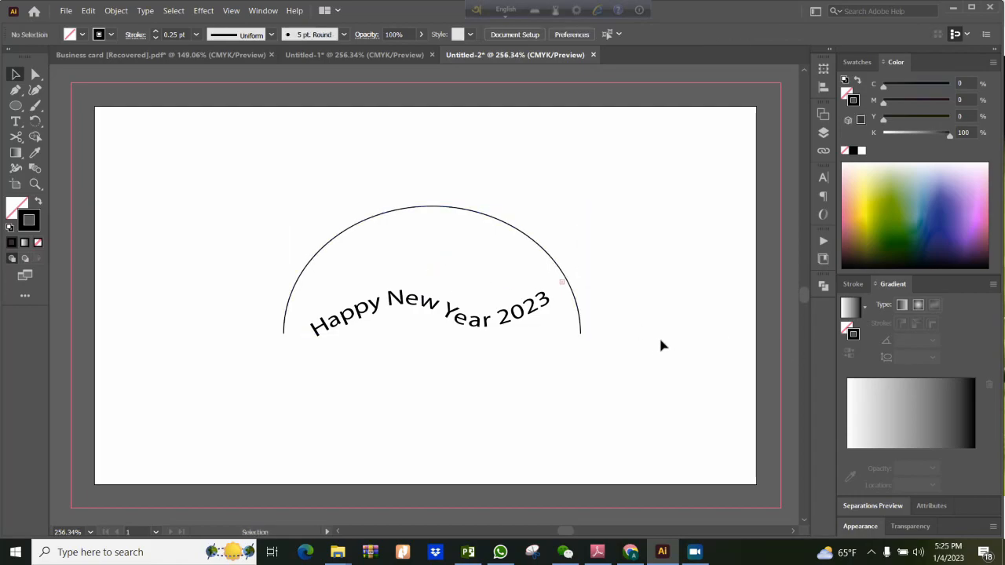
Step: Start path text on the left side of the half-ellipse arc and enter the word "Bertrams"
{"action": "left_click", "coordinate": [16, 122]}
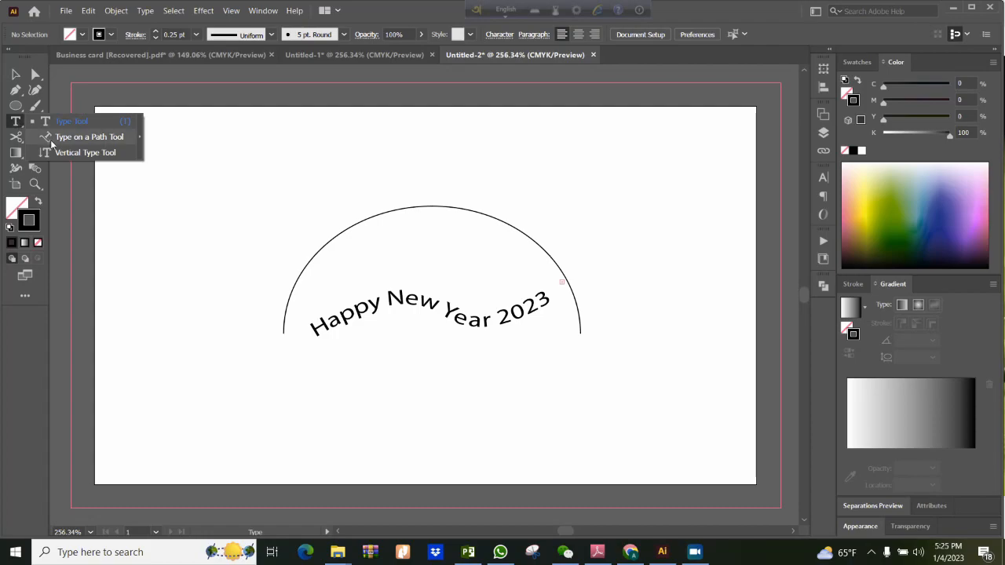
{"action": "left_click", "coordinate": [51, 140]}
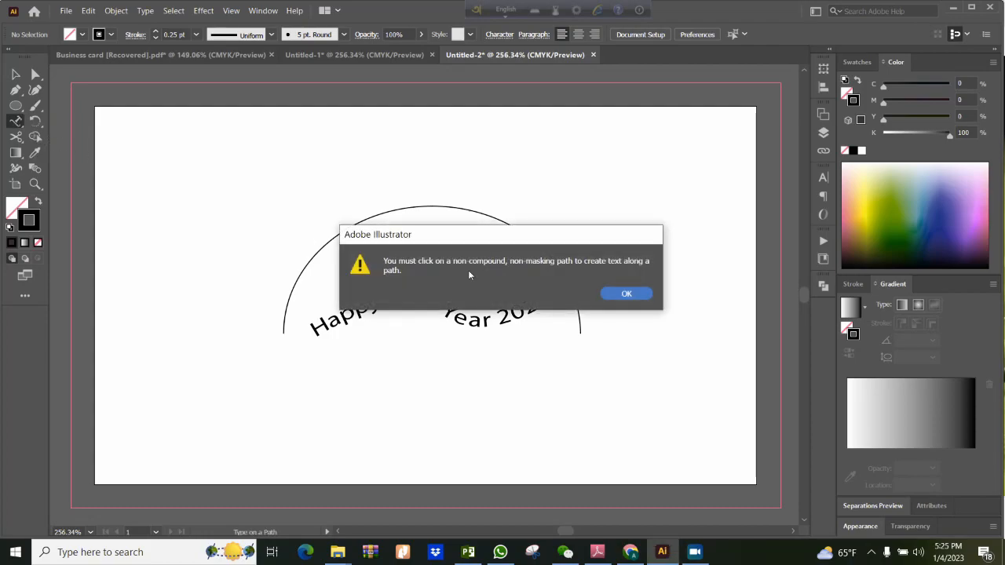
{"action": "left_click", "coordinate": [628, 295]}
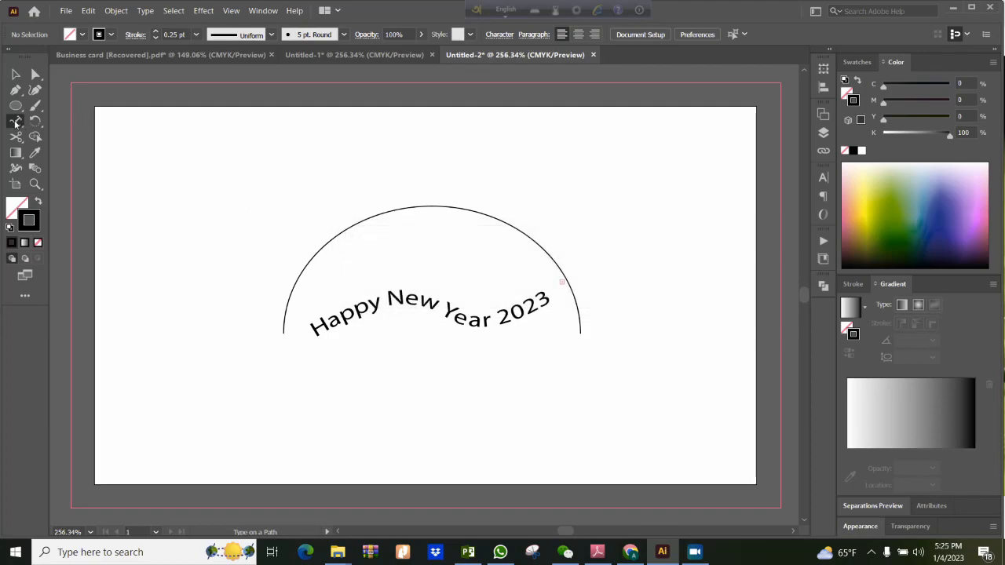
{"action": "left_click", "coordinate": [298, 275]}
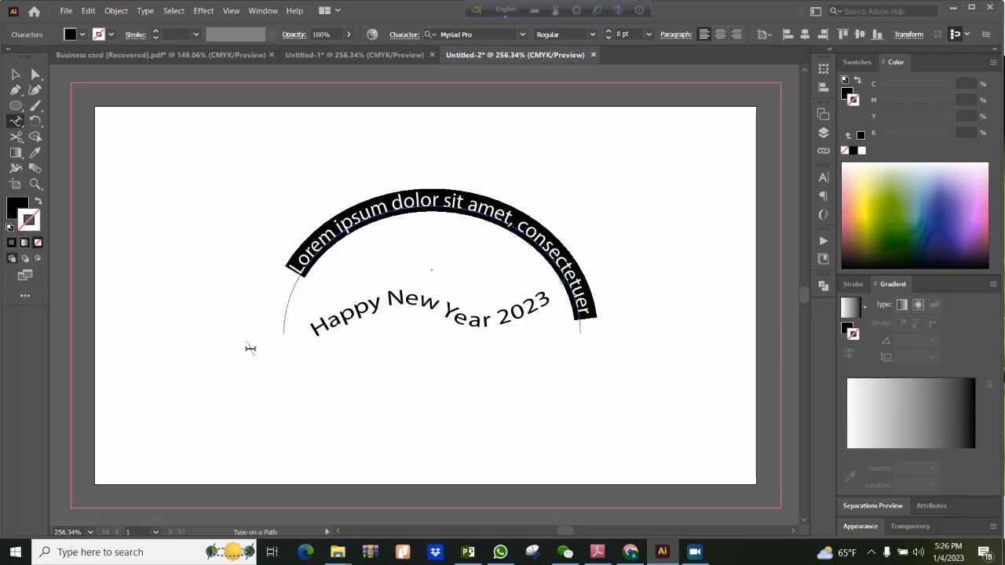
{"action": "type", "text": "Berytrams"}
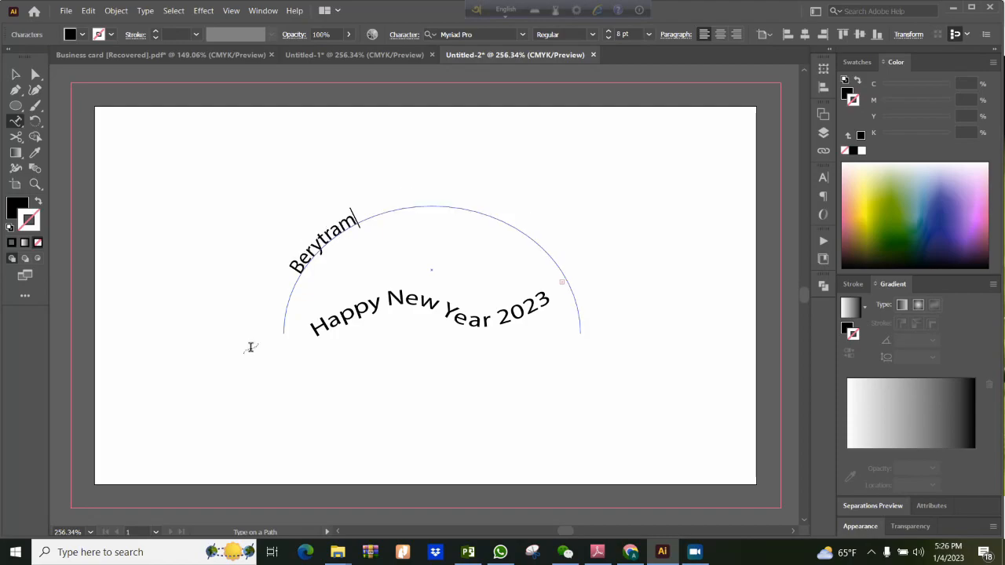
{"action": "key", "text": "BackSpace"}
{"action": "key", "text": "BackSpace"}
{"action": "key", "text": "BackSpace"}
{"action": "key", "text": "BackSpace"}
{"action": "key", "text": "BackSpace"}
{"action": "key", "text": "BackSpace"}
{"action": "type", "text": "trams"}
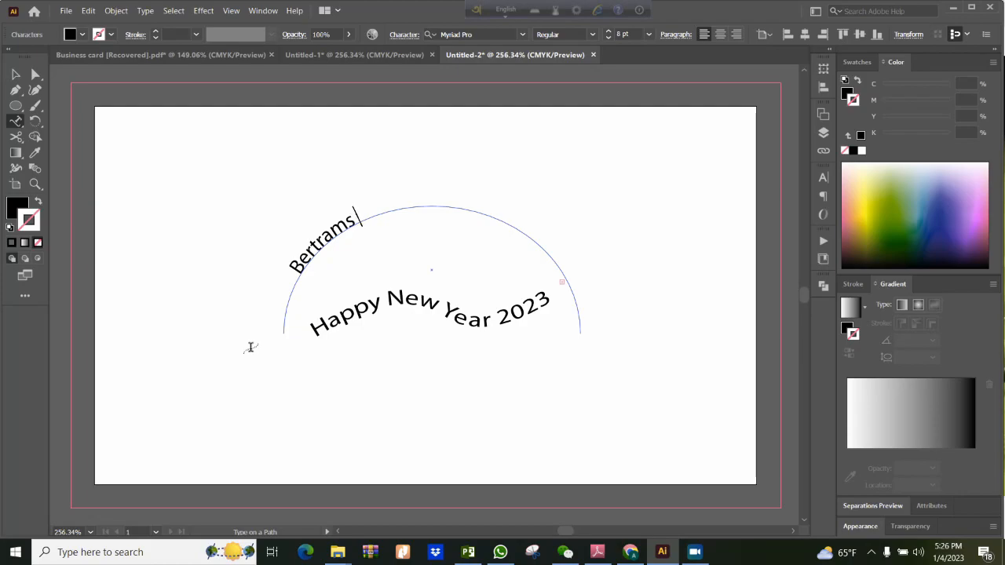
Step: Continue the arc's path text with "Precadet School & College, Dhaka, Bangladesh"
{"action": "type", "text": "Pred"}
{"action": "type", "text": "det"}
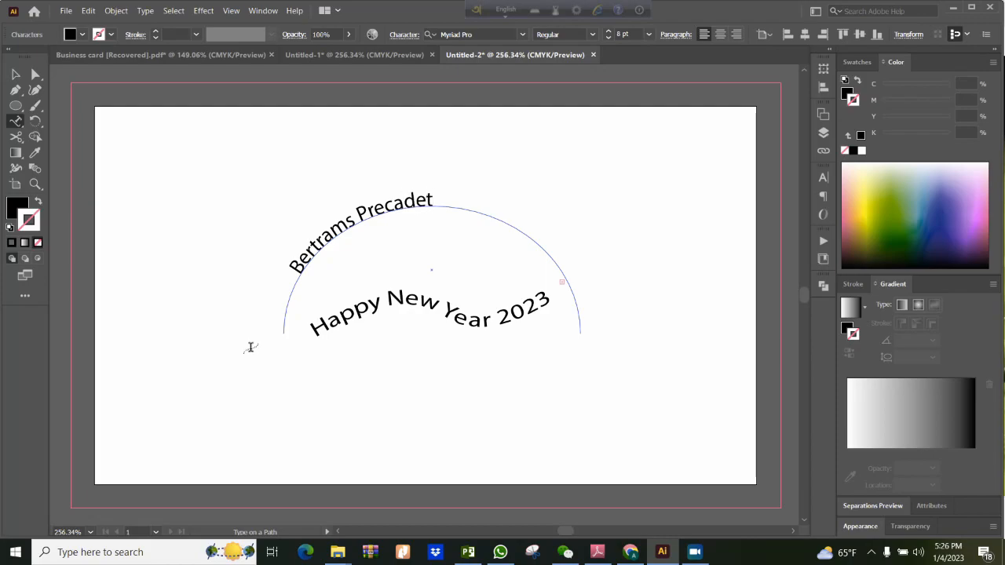
{"action": "type", "text": " Scho"}
{"action": "type", "text": "ol"}
{"action": "type", "text": " & Colle"}
{"action": "type", "text": "a"}
{"action": "key", "text": "BackSpace"}
{"action": "type", "text": "ge"}
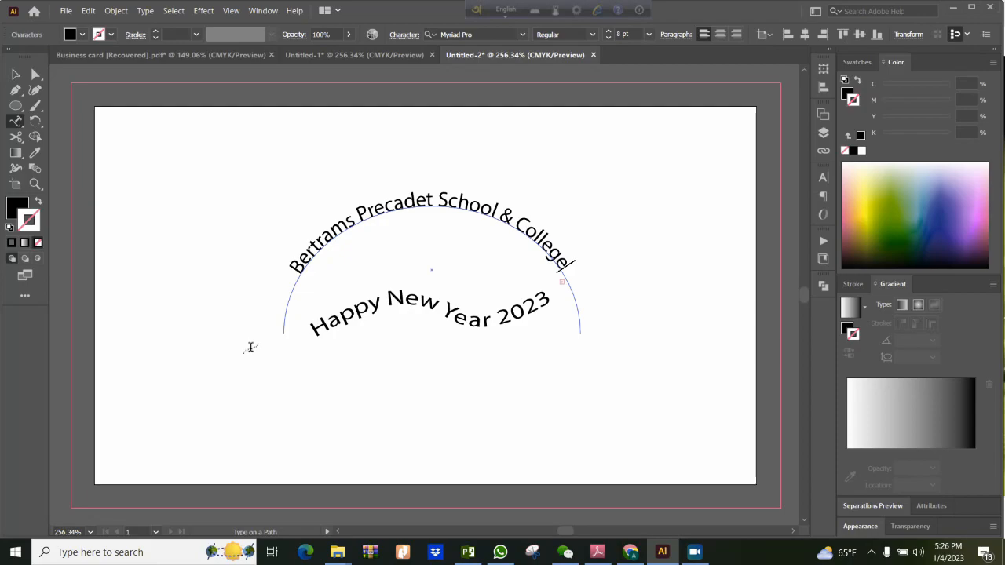
{"action": "type", "text": ", Dhaka"}
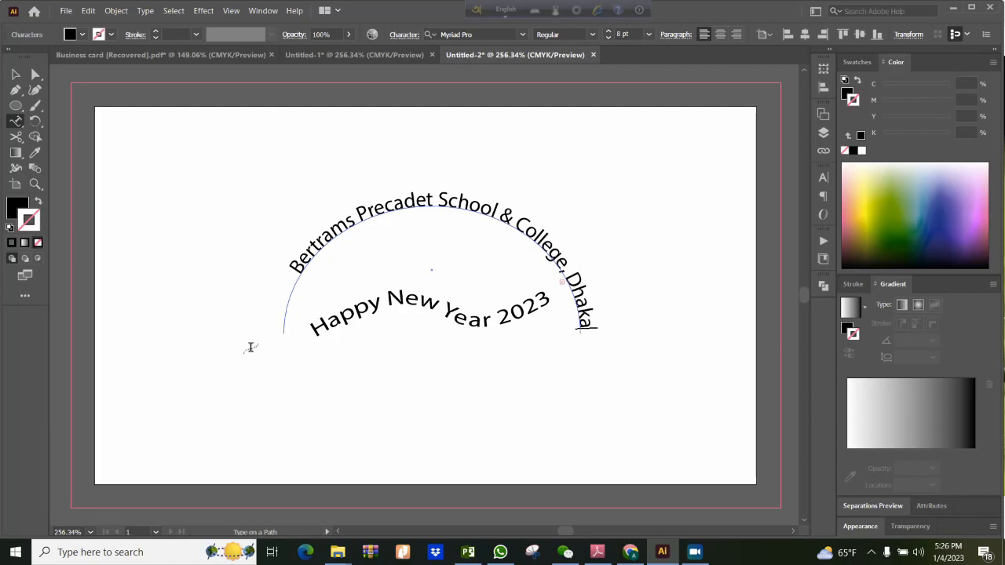
{"action": "type", "text": "."}
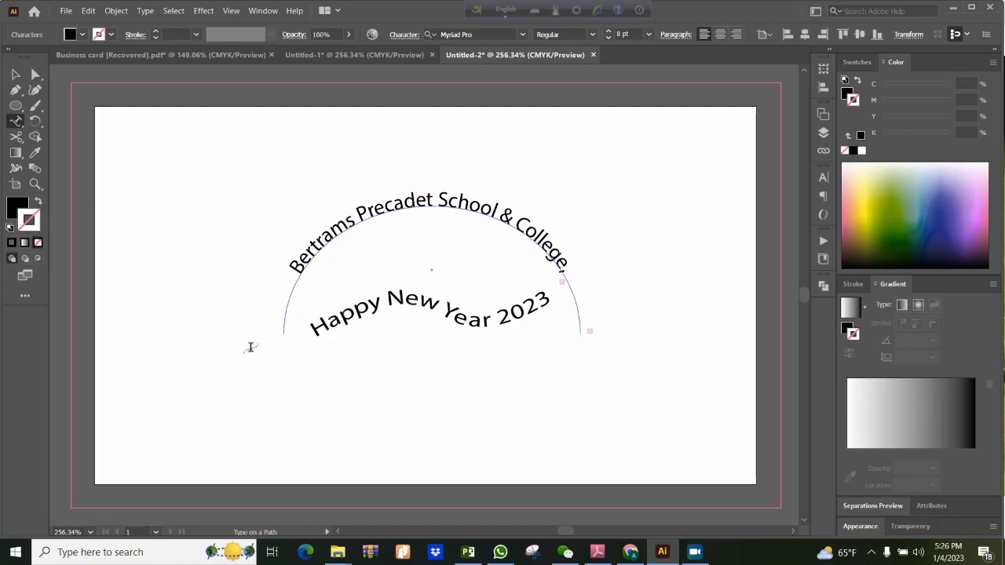
Step: Shift the start of the school-name text to the arc's lower left end and deselect it
{"action": "left_click", "coordinate": [20, 78]}
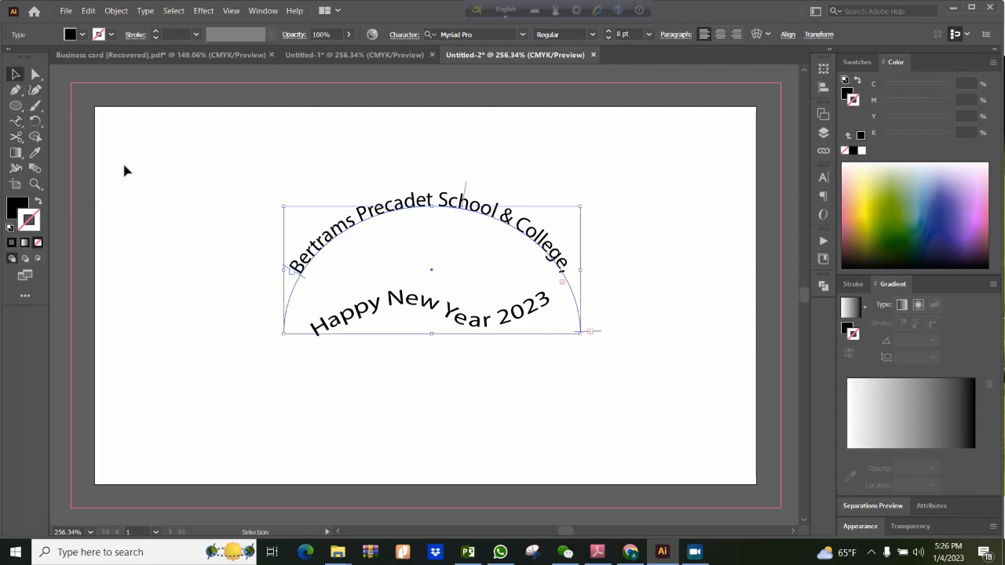
{"action": "left_click", "coordinate": [620, 273]}
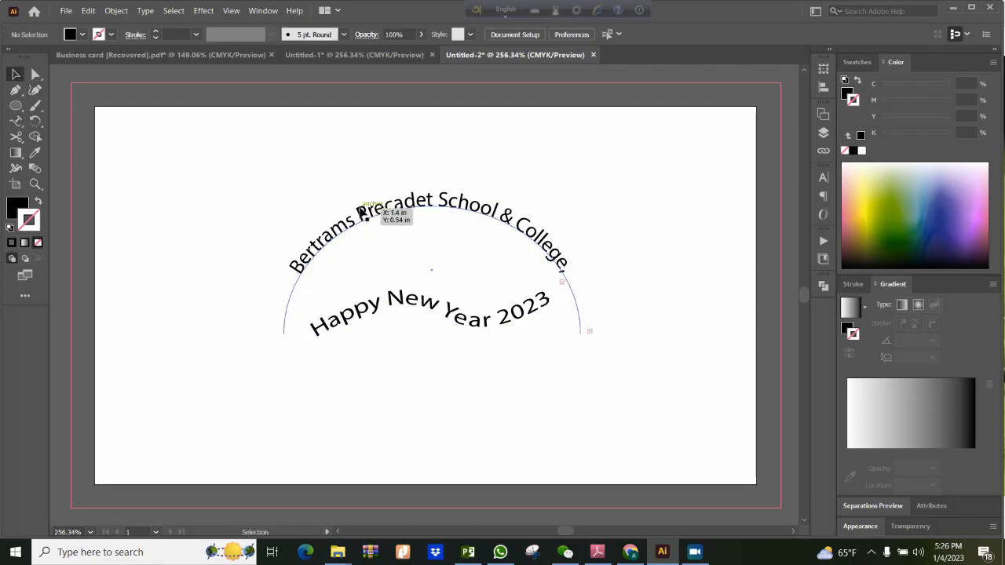
{"action": "left_click", "coordinate": [359, 208]}
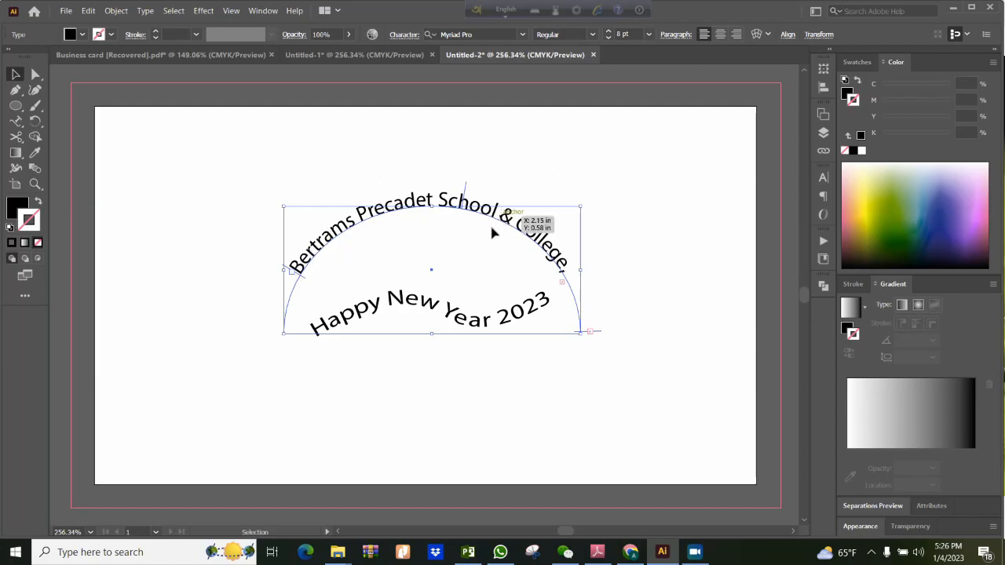
{"action": "left_click", "coordinate": [366, 173]}
{"action": "left_click", "coordinate": [319, 235]}
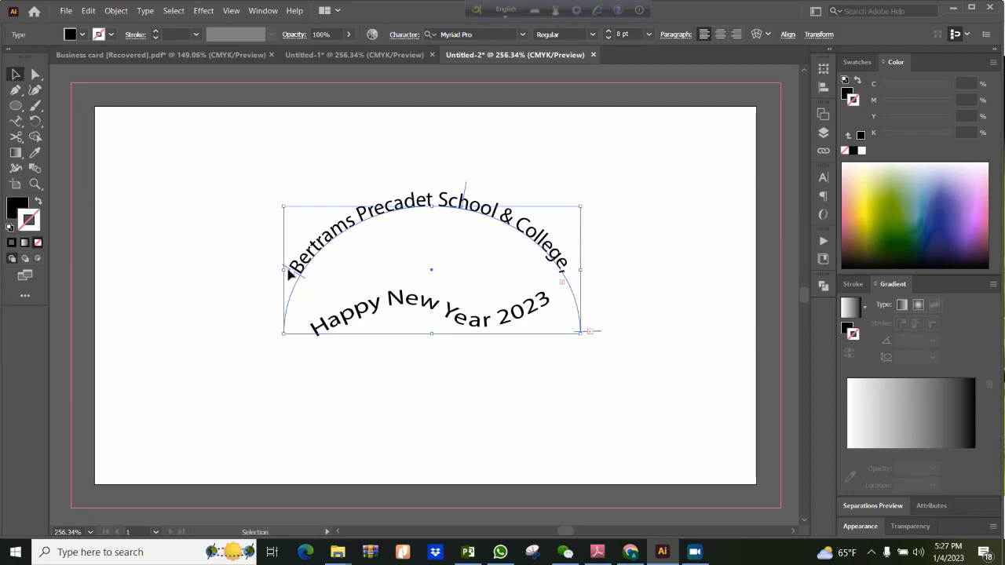
{"action": "left_click_drag", "start_coordinate": [288, 272], "coordinate": [276, 336]}
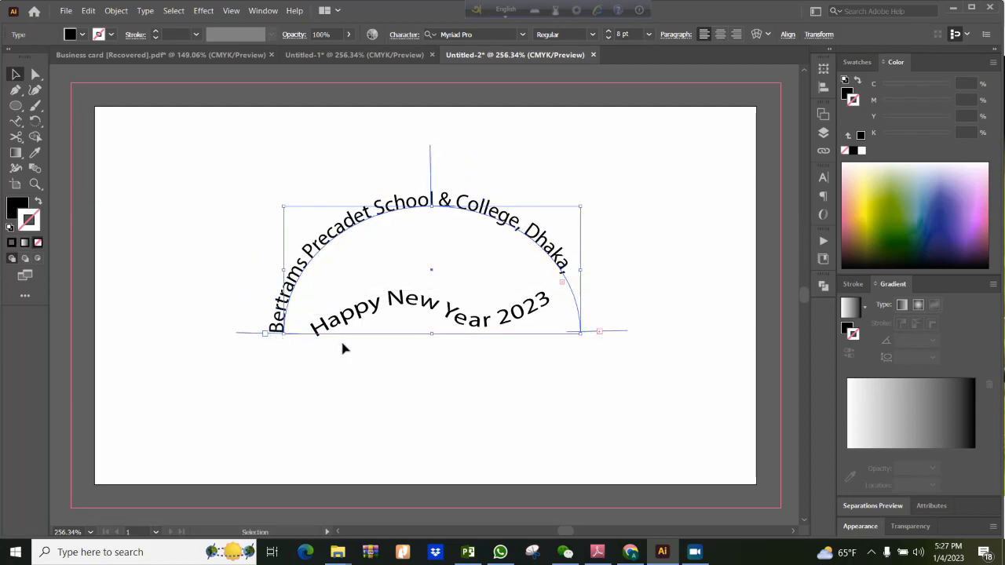
{"action": "left_click", "coordinate": [646, 290]}
Step: Select all of the school-name text on the arc and set its font size to 7 pt
{"action": "double_click", "coordinate": [556, 256]}
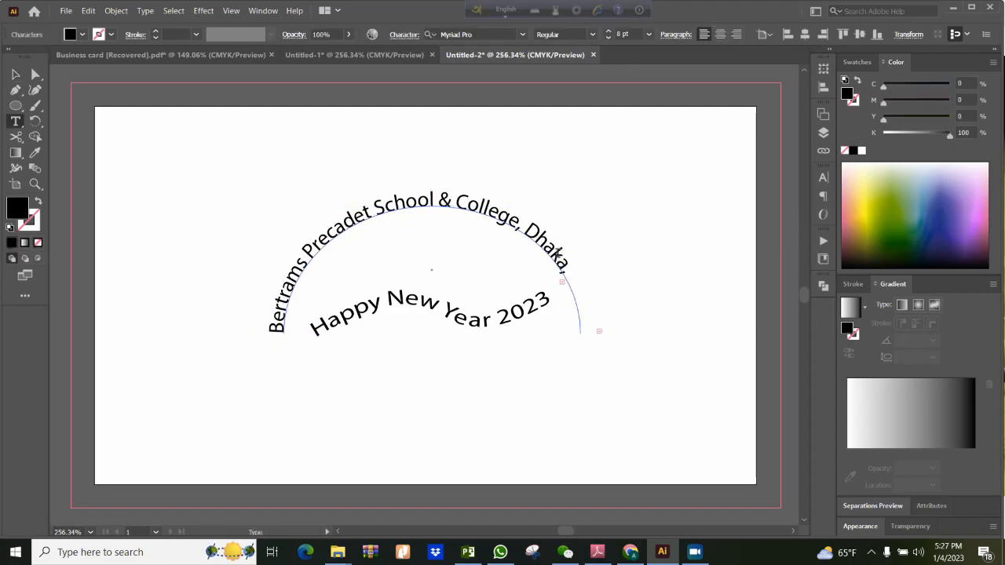
{"action": "key", "text": "Escape"}
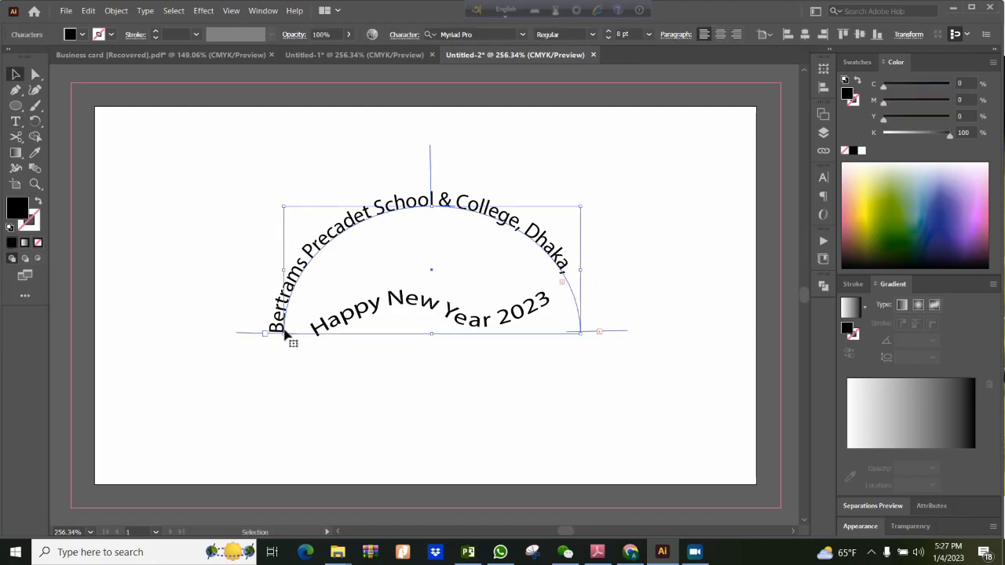
{"action": "double_click", "coordinate": [283, 330]}
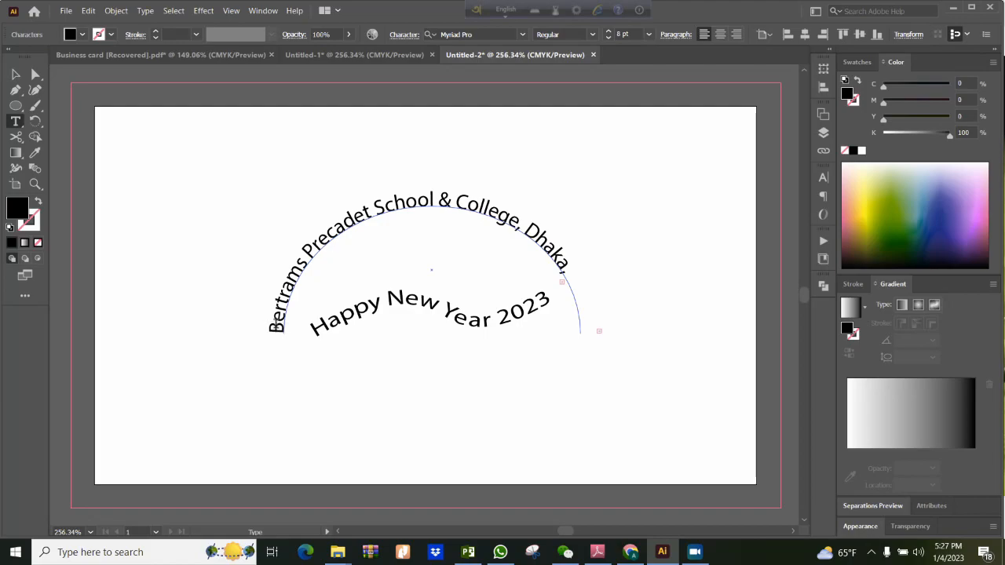
{"action": "left_click_drag", "start_coordinate": [276, 332], "coordinate": [614, 373]}
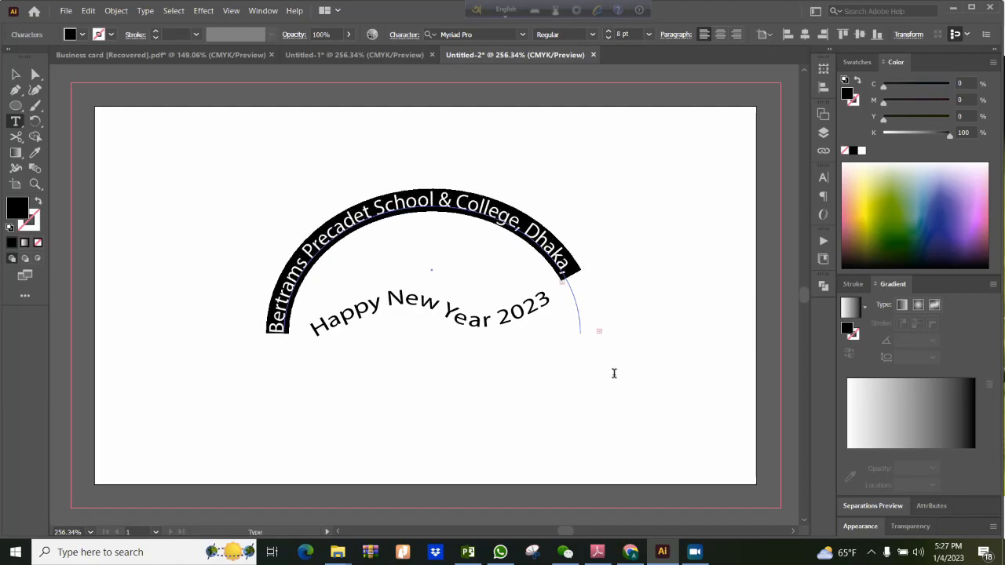
{"action": "left_click", "coordinate": [647, 34]}
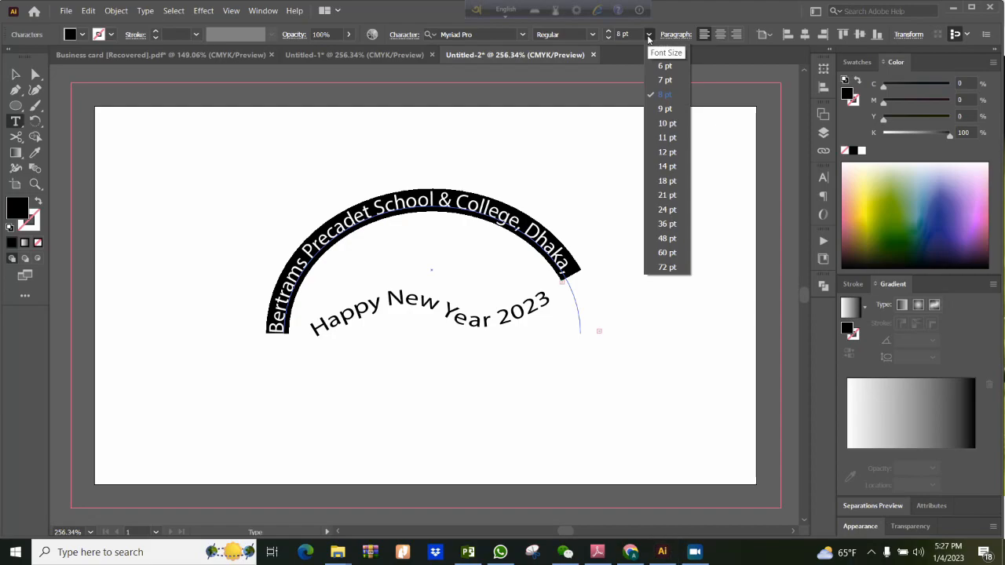
{"action": "left_click", "coordinate": [659, 81]}
Step: Set only the word "Bangladesh" in the arc text to 8 pt and deselect the text
{"action": "left_click", "coordinate": [538, 232]}
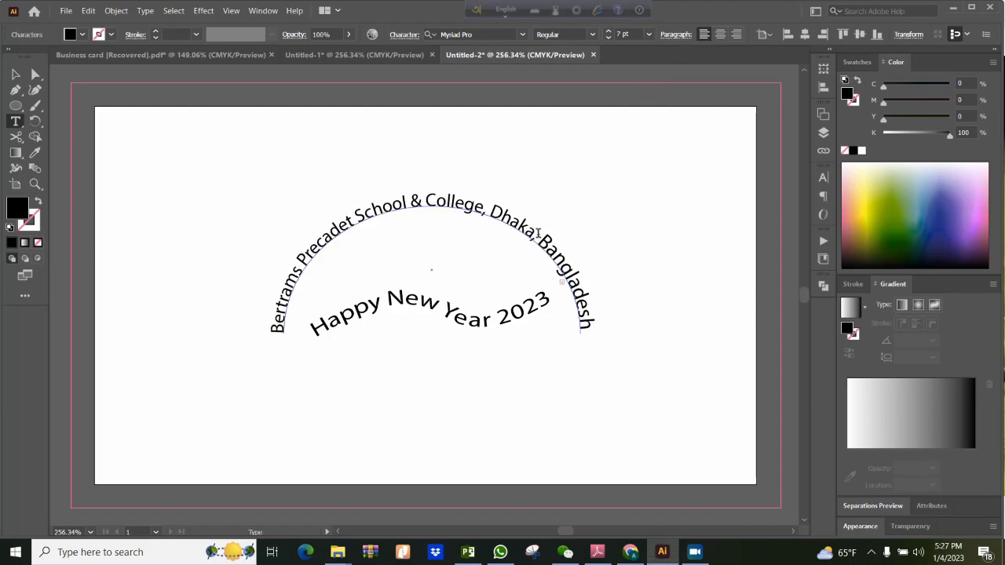
{"action": "left_click_drag", "start_coordinate": [538, 234], "coordinate": [592, 334]}
{"action": "left_click", "coordinate": [649, 35]}
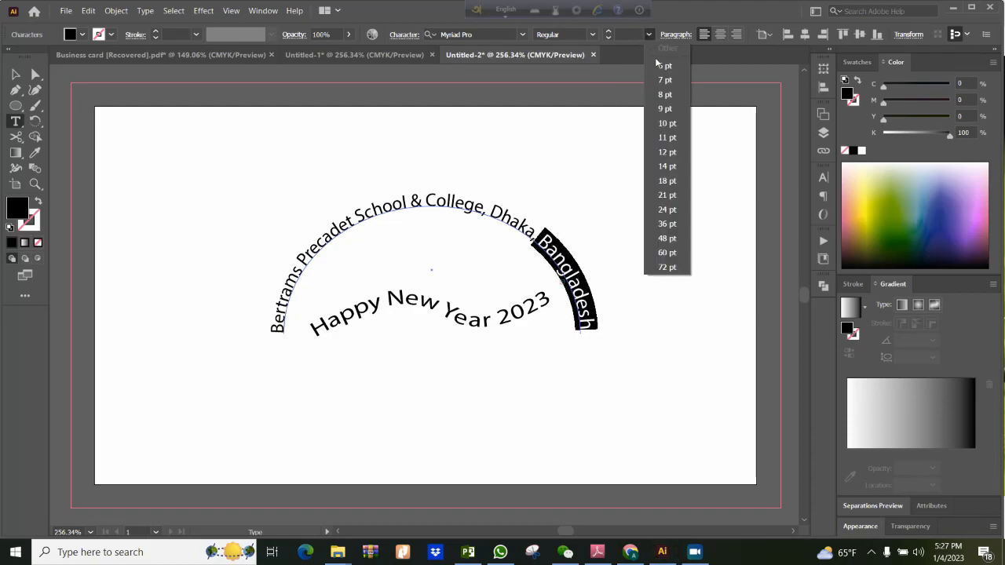
{"action": "left_click", "coordinate": [669, 94]}
{"action": "left_click", "coordinate": [671, 210]}
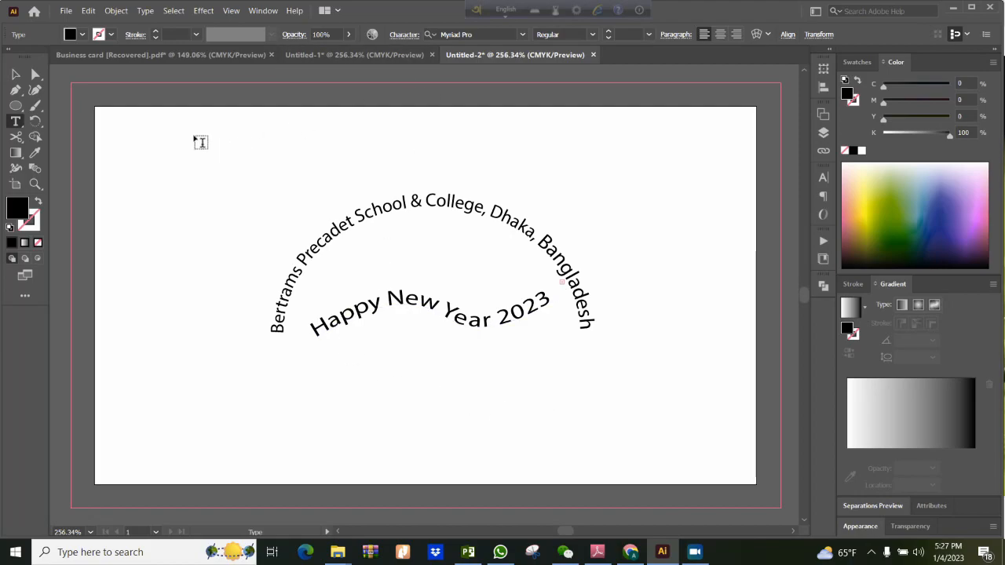
{"action": "left_click", "coordinate": [14, 74]}
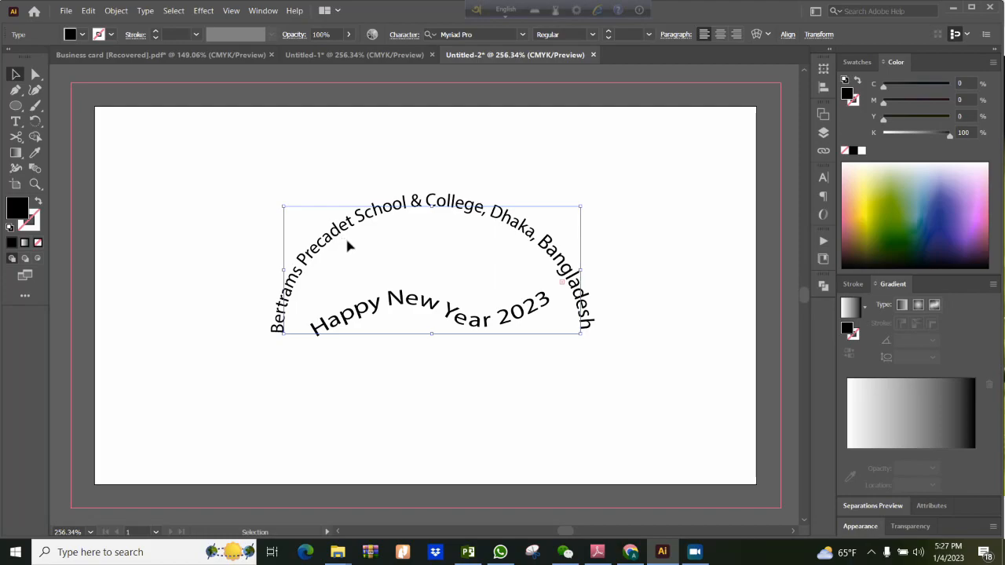
{"action": "left_click", "coordinate": [612, 192]}
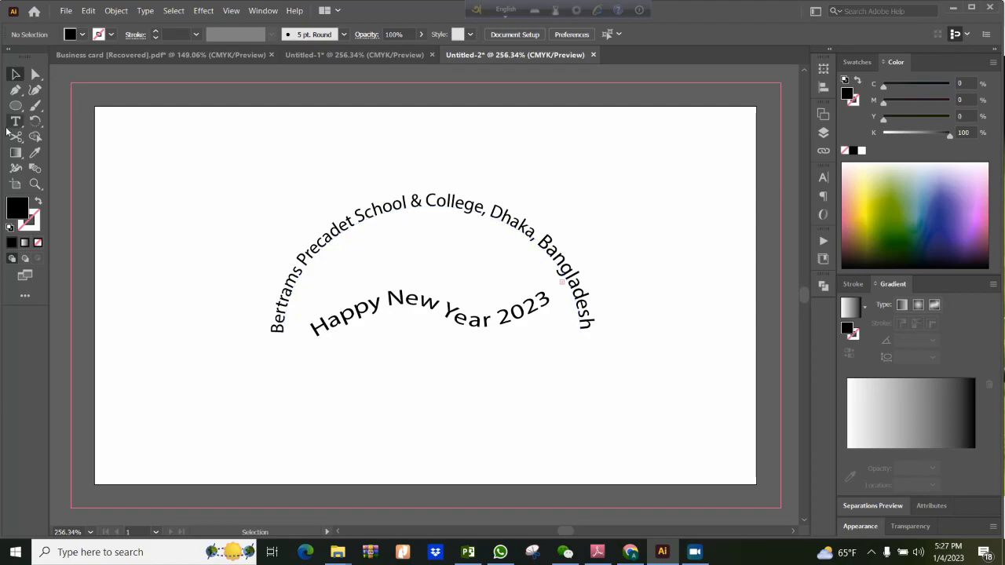
Step: Draw a black-filled ellipse below the curved texts and move it over the middle of "Happy New Year 2023"
{"action": "left_click", "coordinate": [15, 106]}
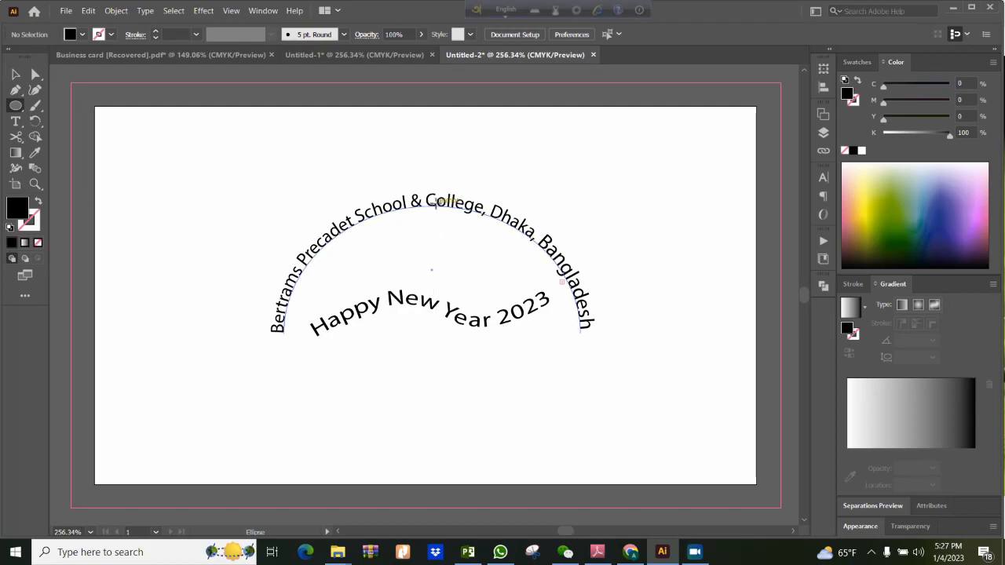
{"action": "left_click", "coordinate": [431, 345]}
{"action": "left_click", "coordinate": [471, 296]}
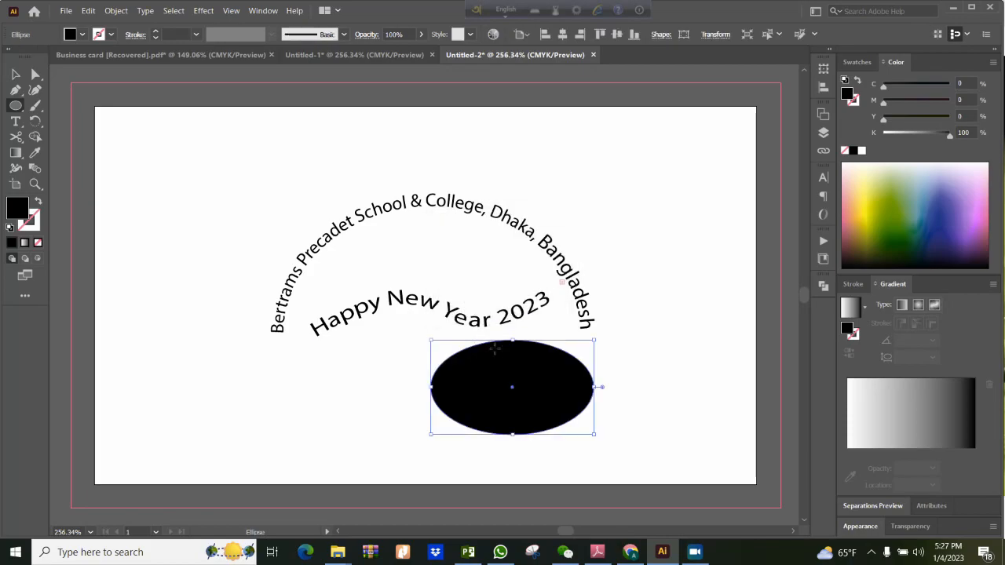
{"action": "left_click_drag", "start_coordinate": [513, 392], "coordinate": [434, 309]}
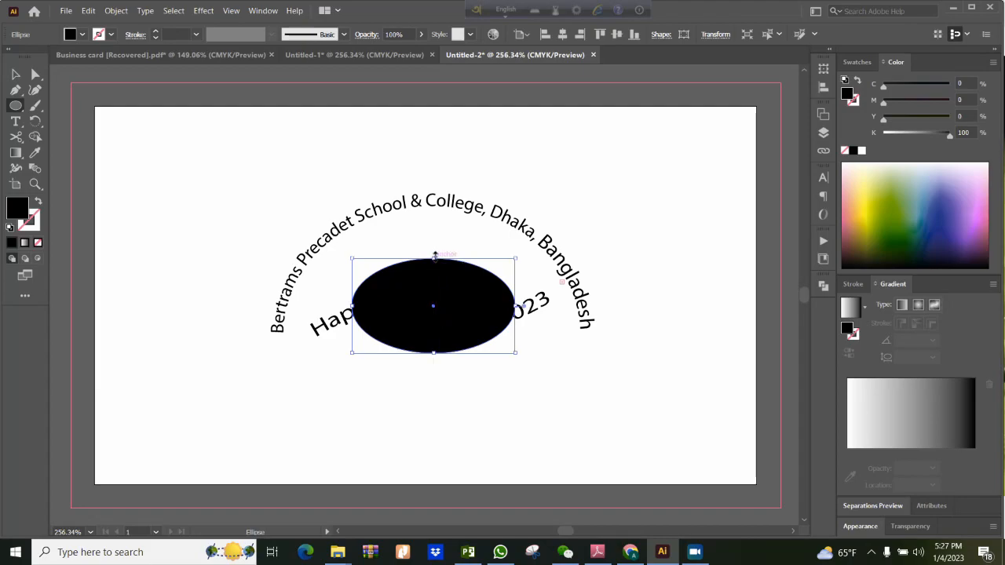
Step: Stretch the ellipse on all sides to about 1.54 by 1.31 in, so its upper half follows the inside of the arc text
{"action": "left_click_drag", "start_coordinate": [436, 258], "coordinate": [436, 209]}
{"action": "left_click_drag", "start_coordinate": [353, 280], "coordinate": [310, 290]}
{"action": "left_click_drag", "start_coordinate": [515, 291], "coordinate": [549, 290]}
{"action": "left_click_drag", "start_coordinate": [427, 353], "coordinate": [427, 419]}
{"action": "left_click_drag", "start_coordinate": [311, 314], "coordinate": [294, 314]}
{"action": "left_click_drag", "start_coordinate": [548, 314], "coordinate": [568, 316]}
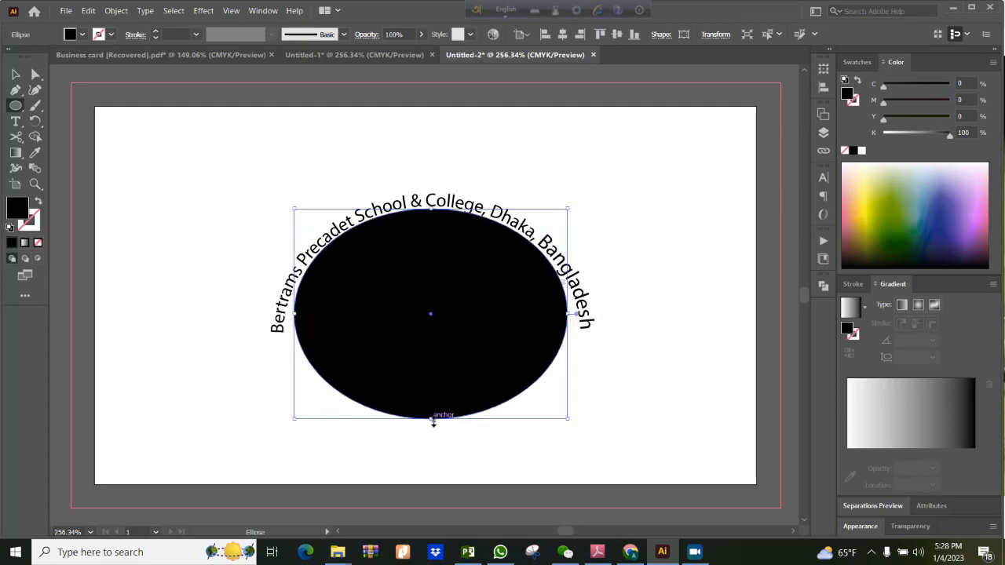
{"action": "left_click_drag", "start_coordinate": [431, 418], "coordinate": [431, 456]}
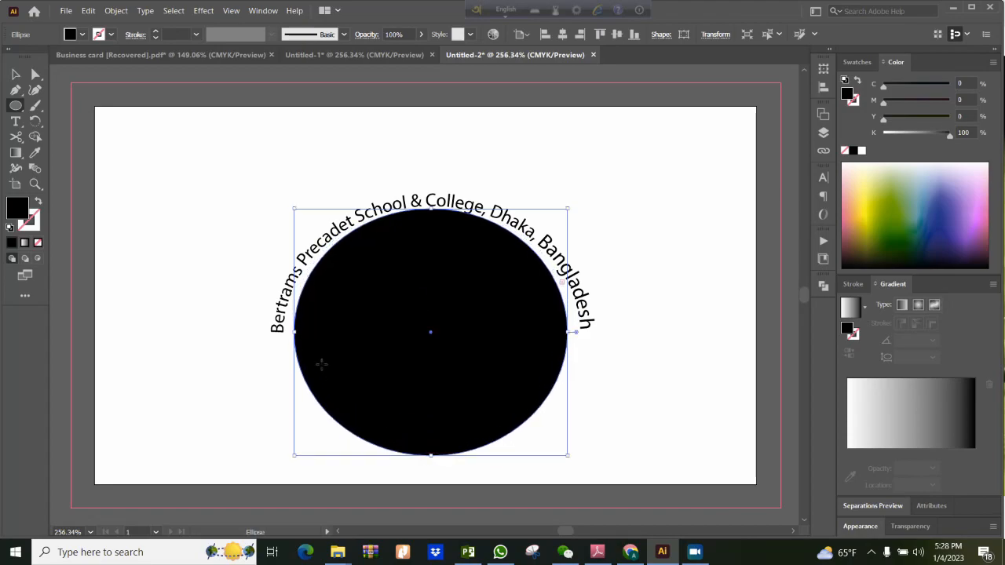
{"action": "left_click_drag", "start_coordinate": [293, 333], "coordinate": [285, 332]}
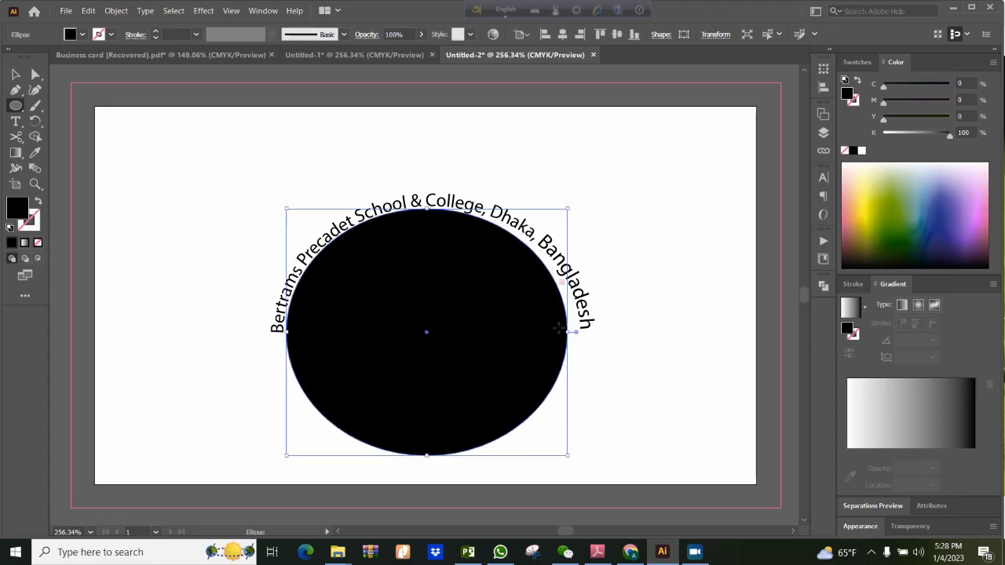
{"action": "left_click_drag", "start_coordinate": [573, 333], "coordinate": [578, 334]}
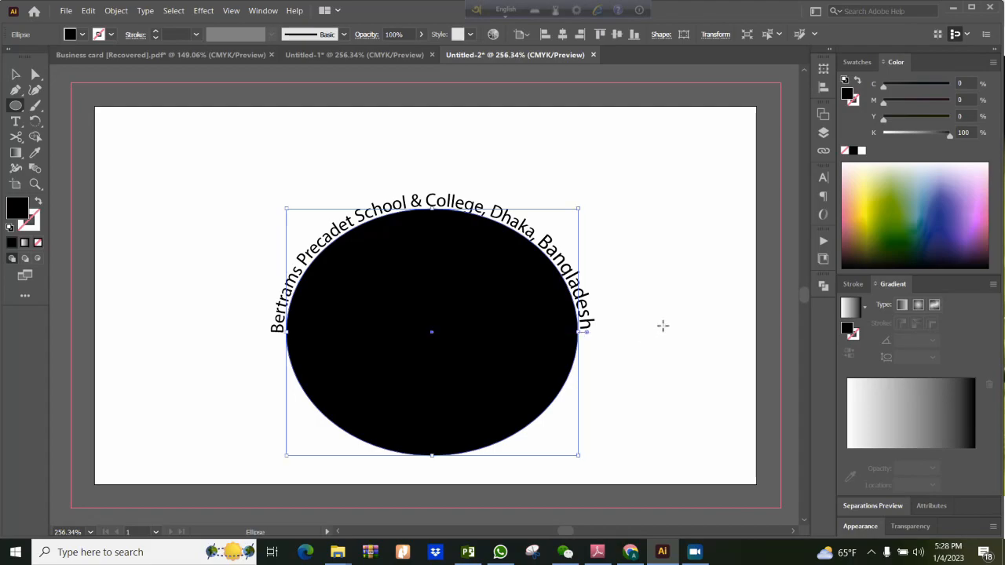
Step: Switch the workspace to Essentials Classic
{"action": "left_click", "coordinate": [673, 327]}
{"action": "left_click", "coordinate": [533, 299]}
{"action": "left_click", "coordinate": [814, 11]}
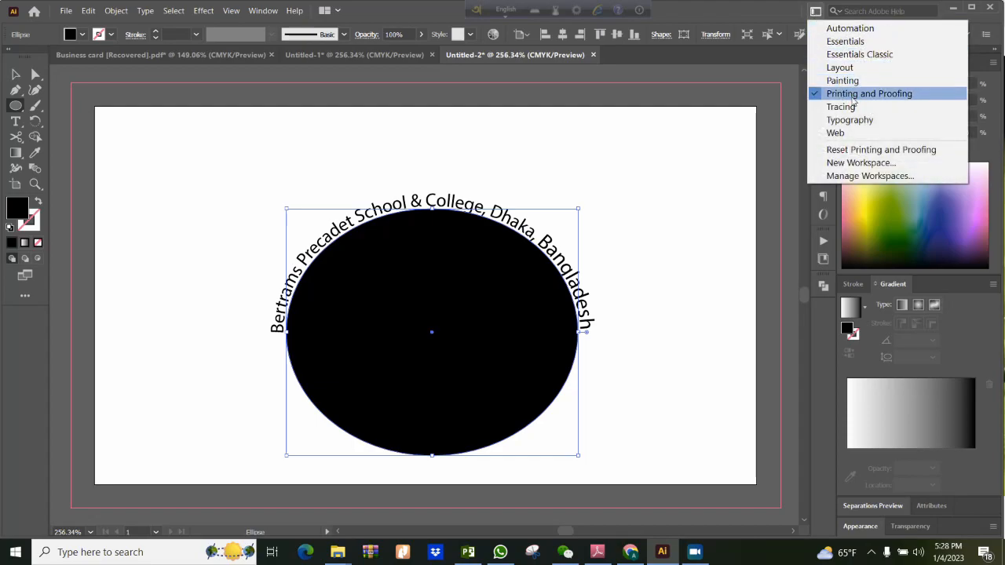
{"action": "left_click", "coordinate": [844, 54]}
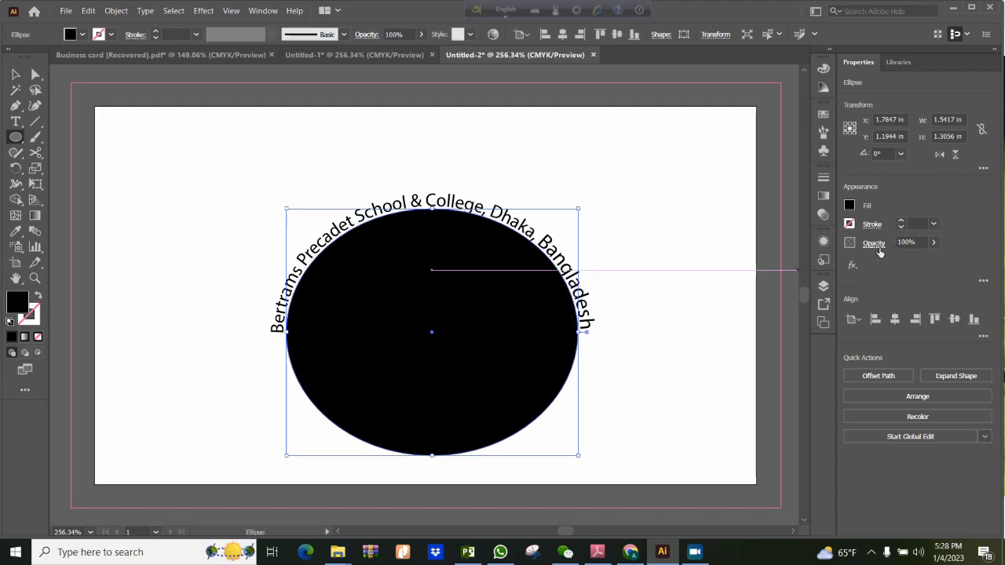
Step: Set the black ellipse's opacity to 50% and change its fill to the pink swatch
{"action": "left_click", "coordinate": [926, 241]}
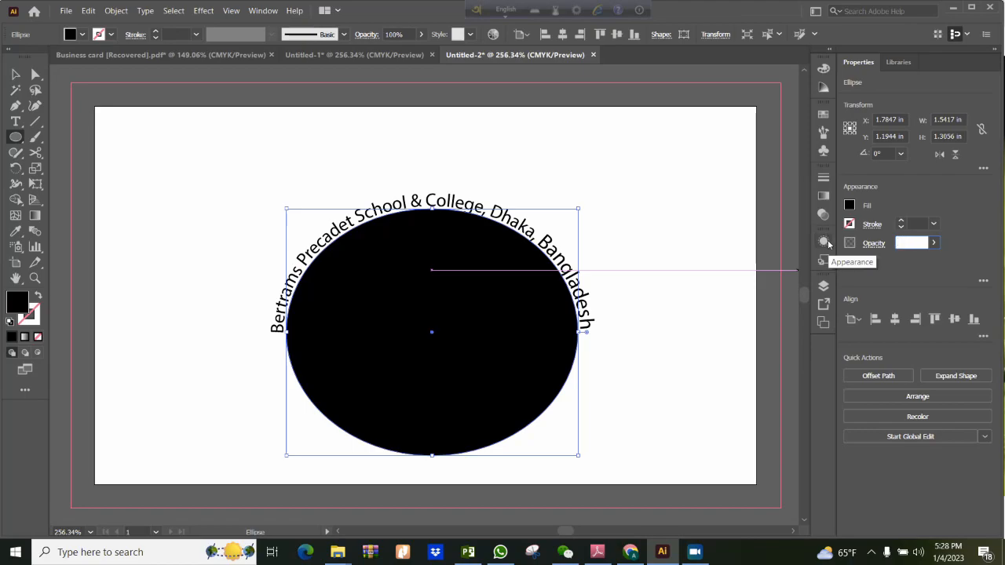
{"action": "key", "text": "Return"}
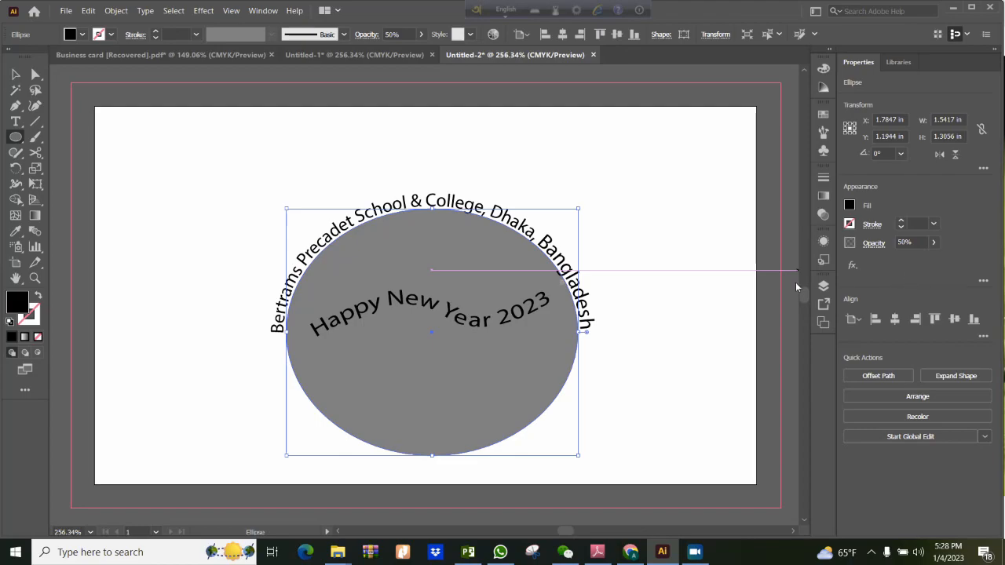
{"action": "left_click", "coordinate": [849, 205]}
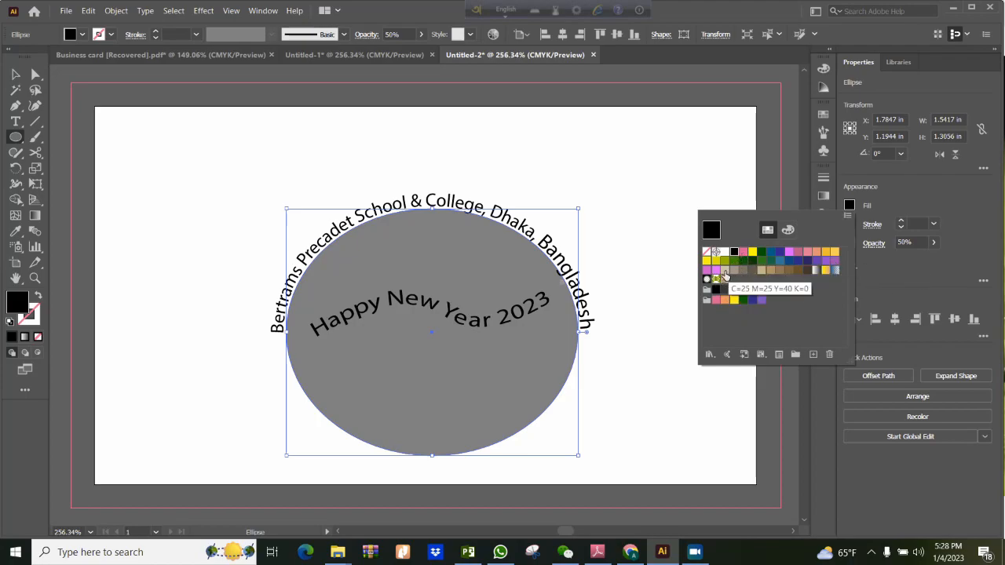
{"action": "left_click", "coordinate": [744, 254]}
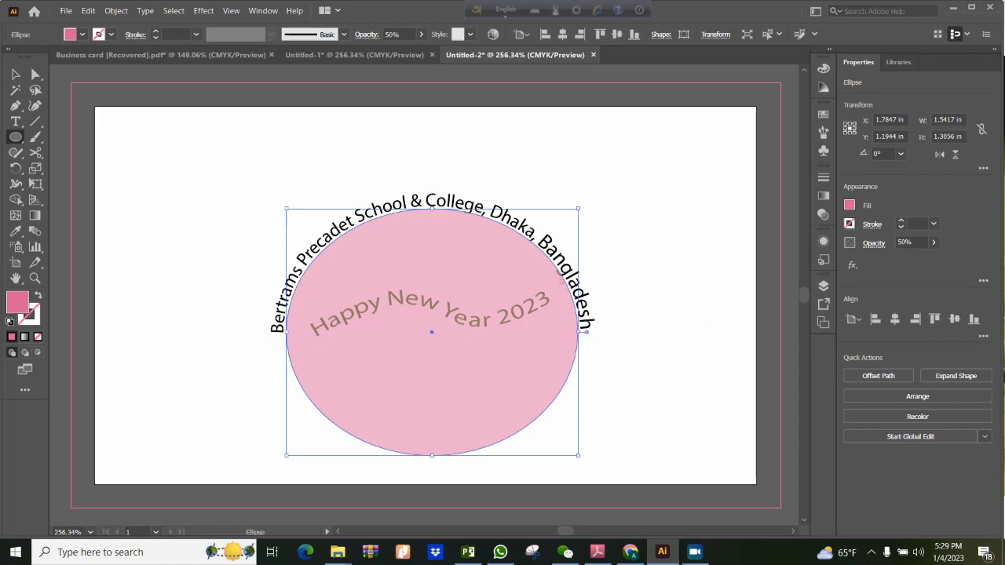
Step: Draw a nearly horizontal line about 1.54 in wide across the ellipse's middle and fit its ends to the ellipse's edges
{"action": "left_click", "coordinate": [36, 124]}
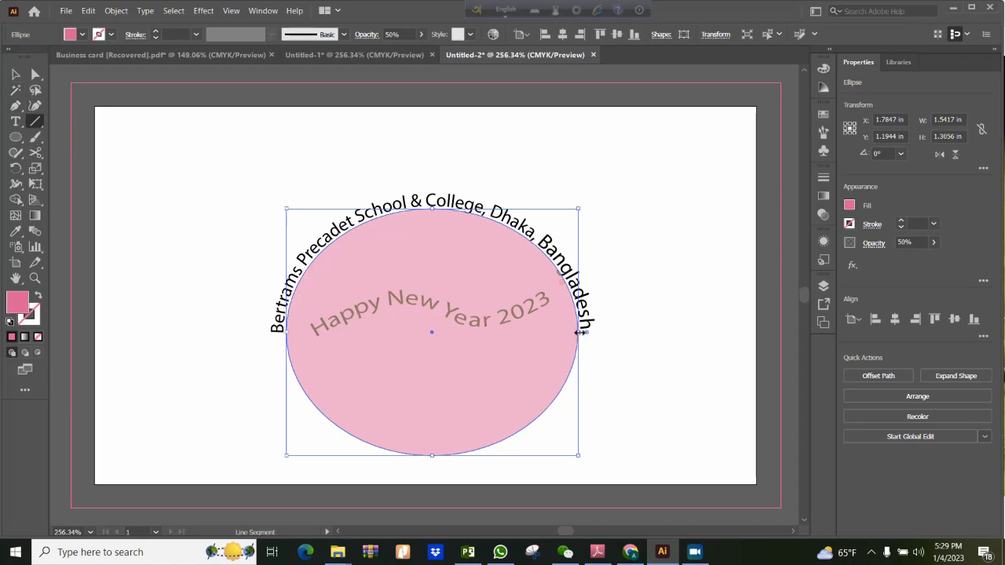
{"action": "left_click_drag", "start_coordinate": [609, 341], "coordinate": [283, 336]}
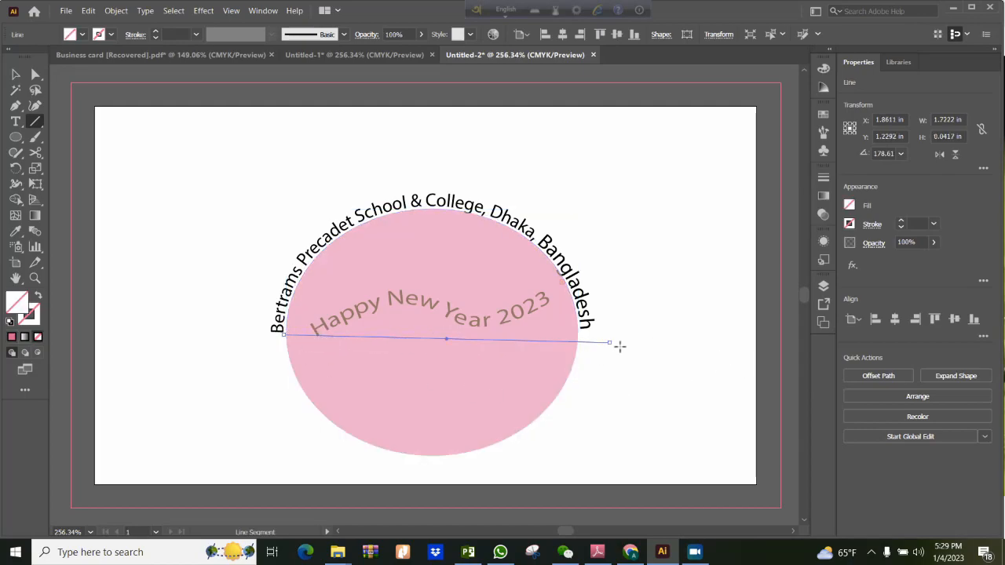
{"action": "left_click_drag", "start_coordinate": [609, 343], "coordinate": [579, 333]}
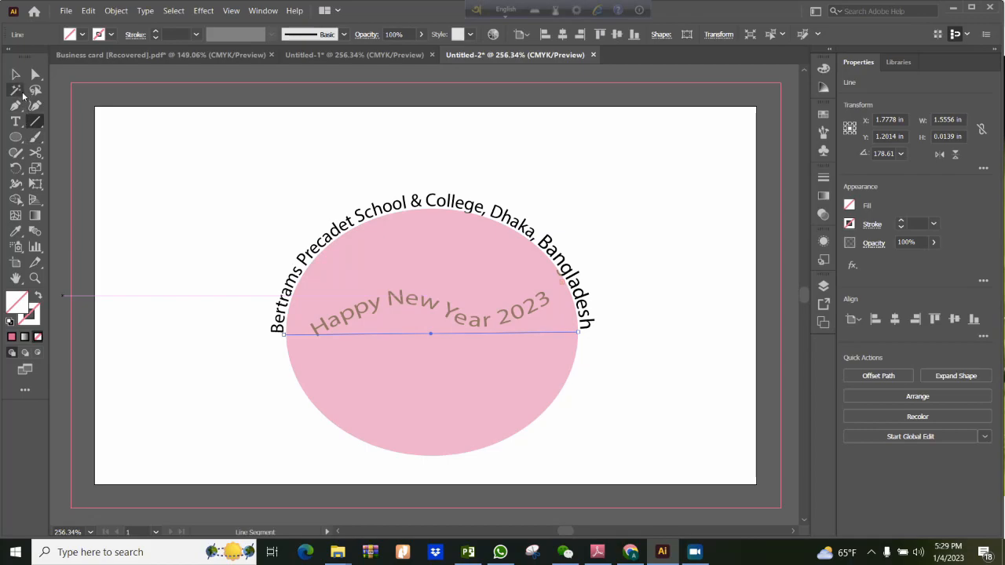
{"action": "left_click", "coordinate": [35, 152]}
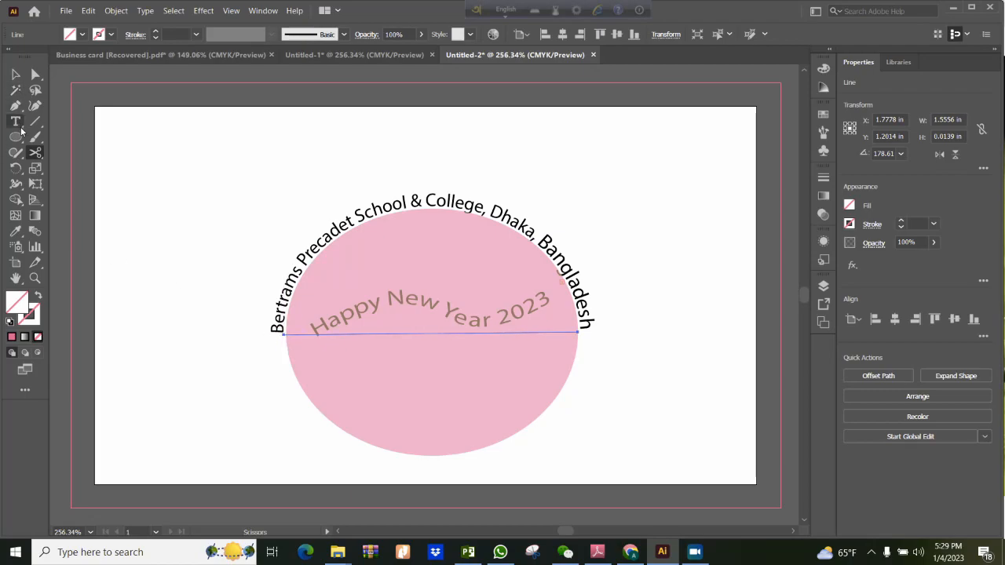
{"action": "left_click", "coordinate": [18, 73]}
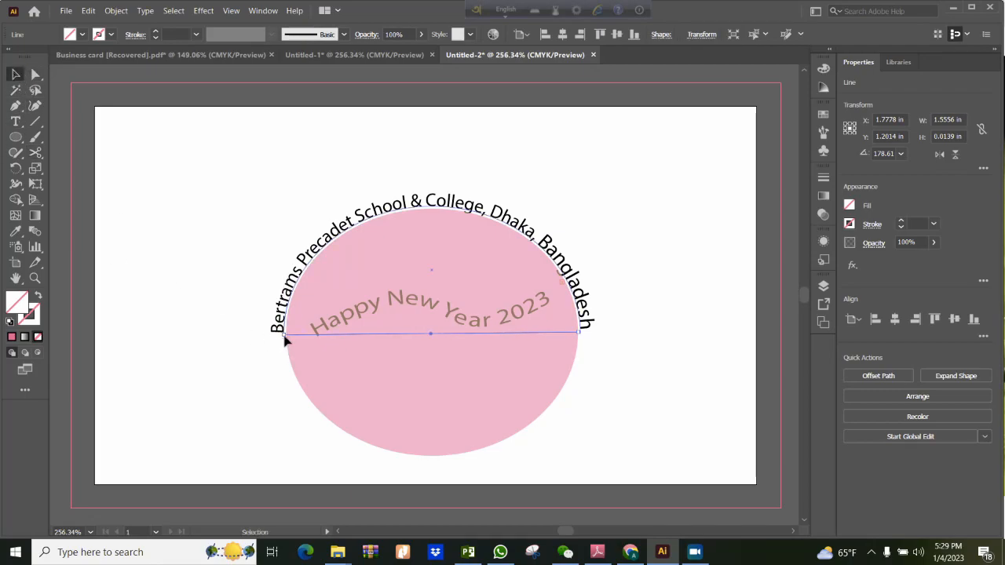
{"action": "left_click_drag", "start_coordinate": [285, 339], "coordinate": [287, 336]}
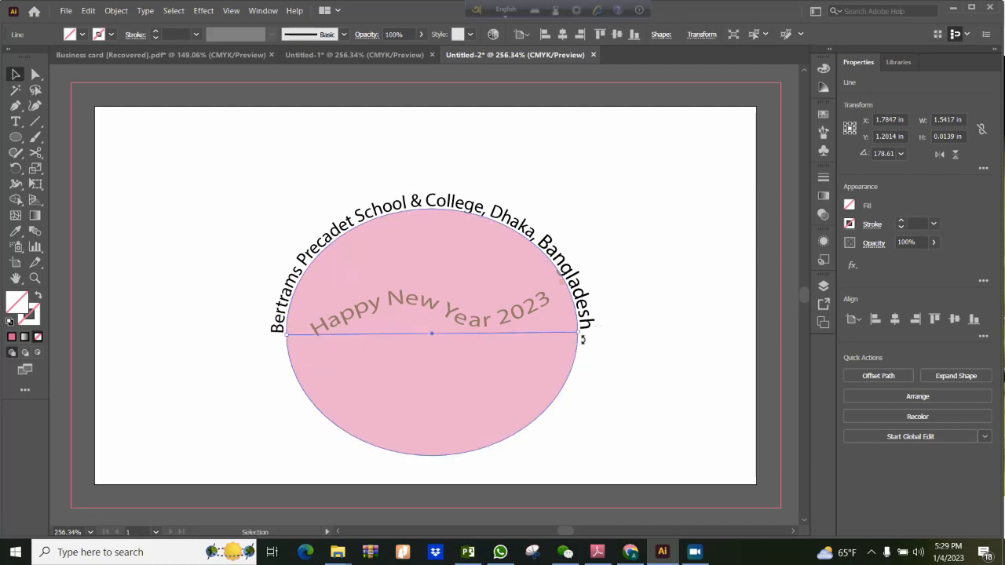
{"action": "left_click_drag", "start_coordinate": [581, 336], "coordinate": [582, 336]}
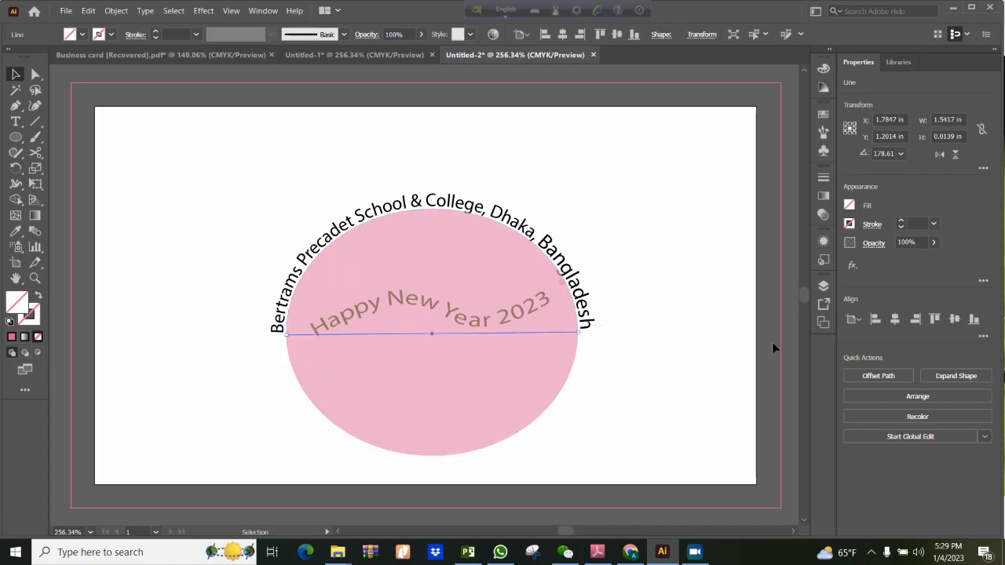
{"action": "left_click", "coordinate": [823, 322]}
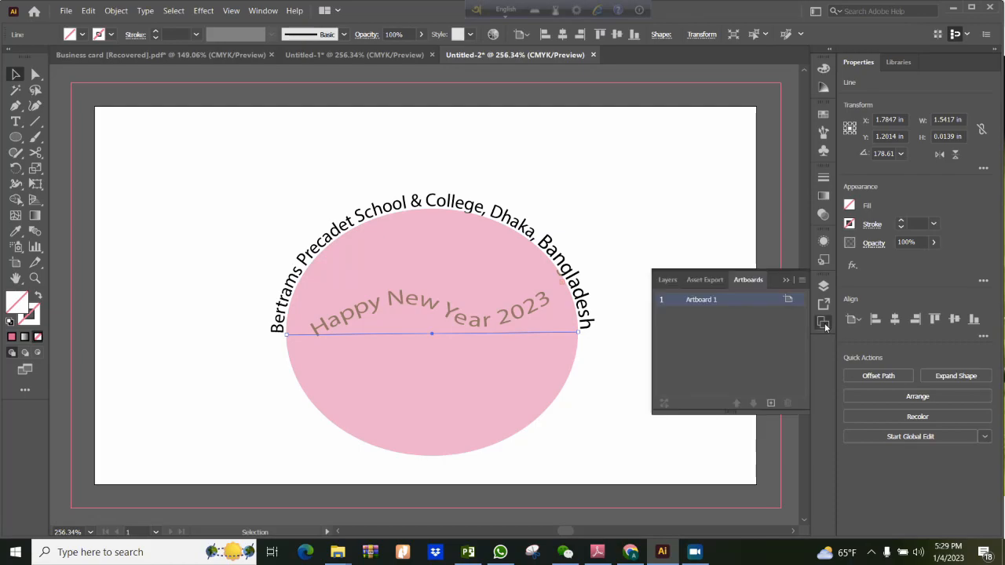
{"action": "left_click", "coordinate": [827, 261]}
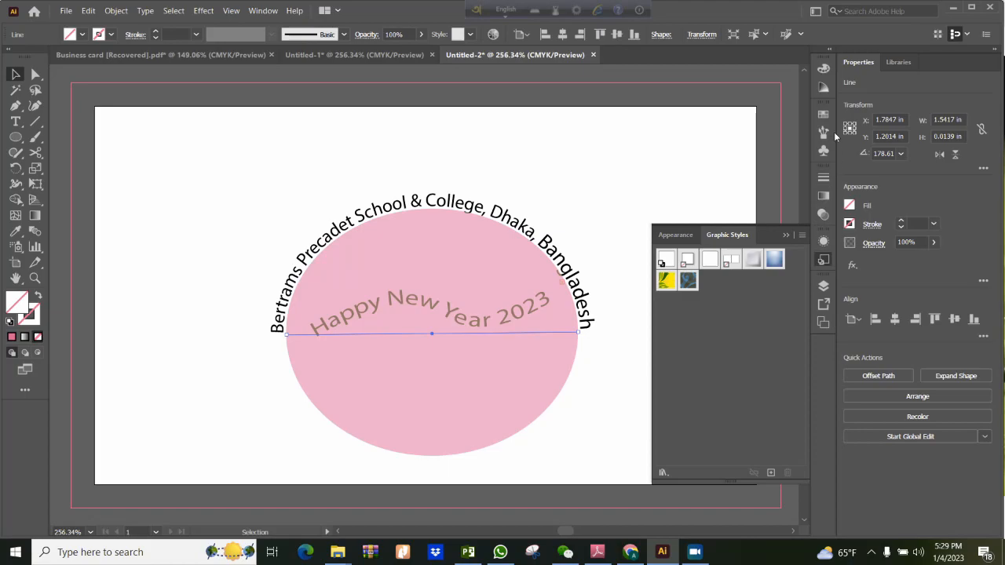
{"action": "left_click", "coordinate": [795, 151]}
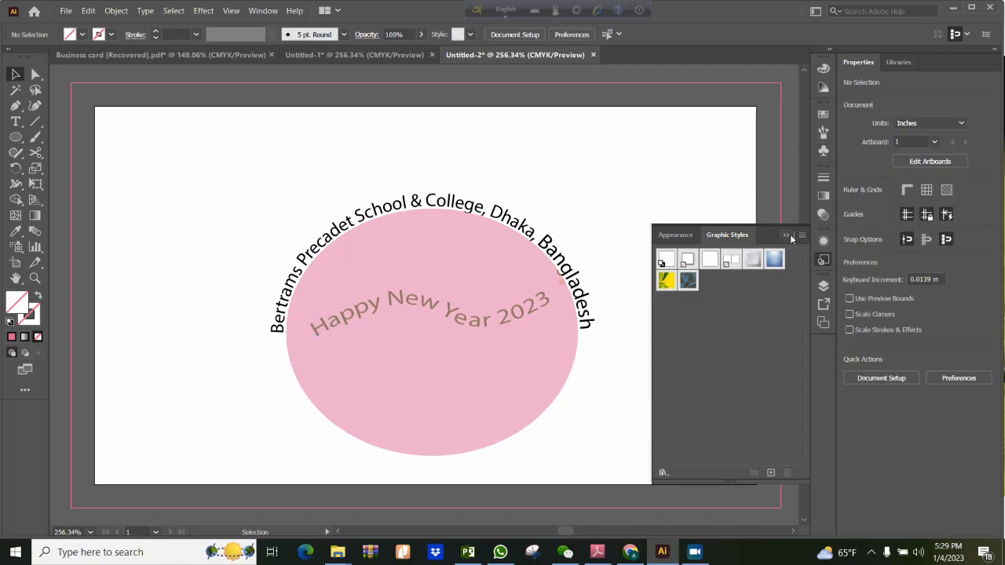
{"action": "left_click", "coordinate": [786, 234]}
Step: Switch to the Printing and Proofing workspace and display the Pathfinder operations
{"action": "left_click", "coordinate": [815, 10]}
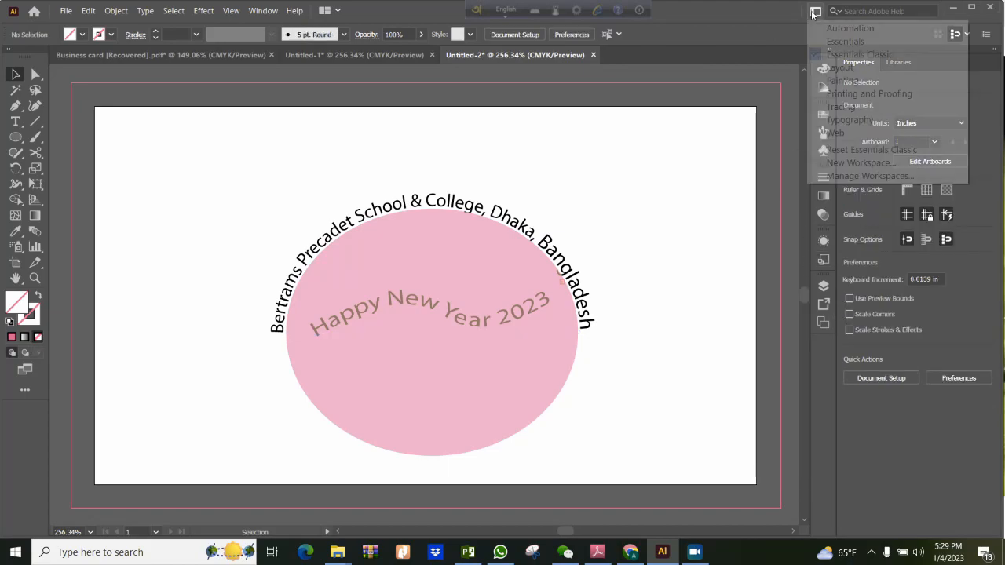
{"action": "left_click", "coordinate": [826, 95]}
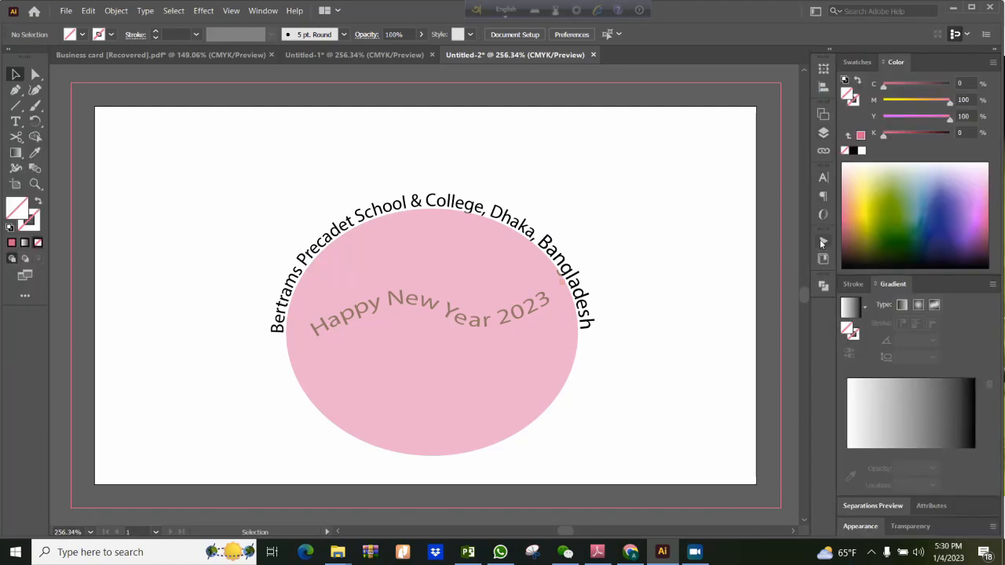
{"action": "left_click", "coordinate": [824, 286]}
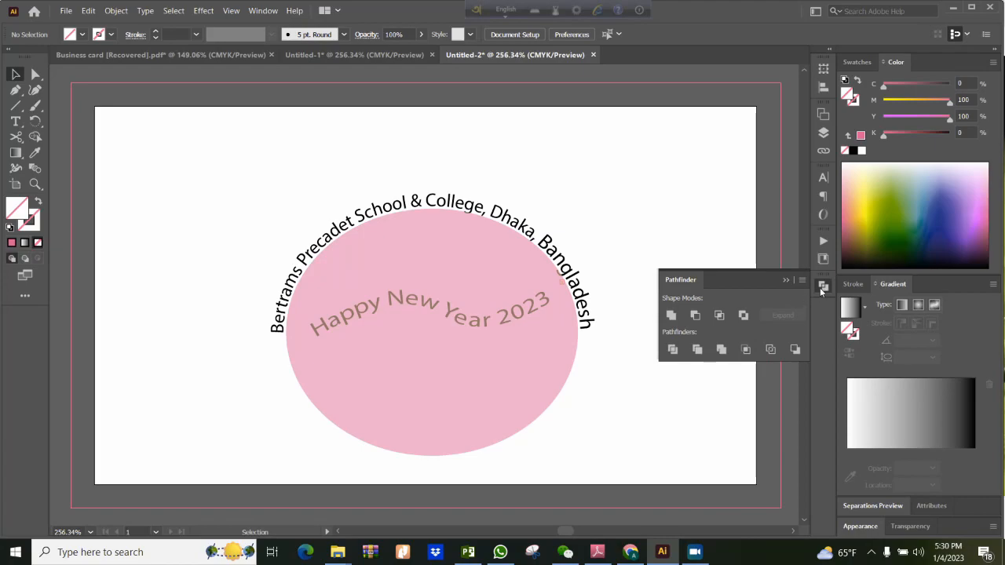
Step: Try the Pathfinder Divide operation with nothing selected and again with only the line selected
{"action": "left_click", "coordinate": [673, 350]}
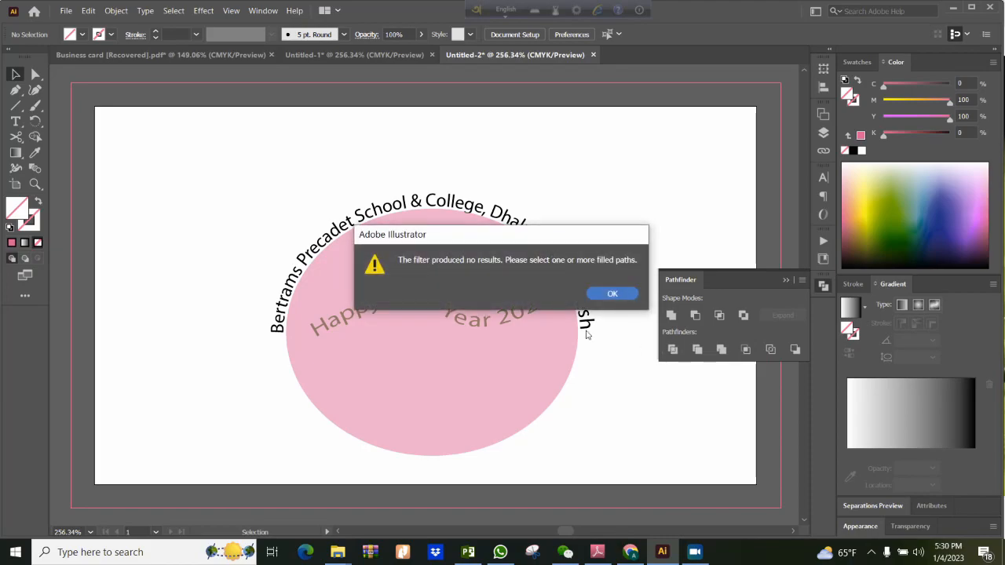
{"action": "left_click", "coordinate": [612, 293]}
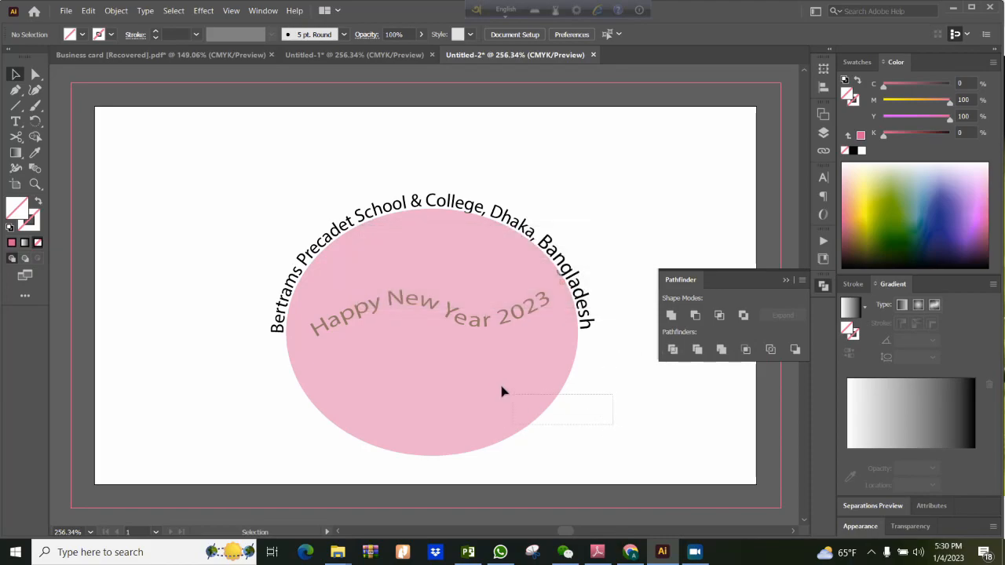
{"action": "left_click", "coordinate": [471, 363]}
{"action": "left_click", "coordinate": [357, 336]}
{"action": "left_click", "coordinate": [674, 352]}
{"action": "left_click", "coordinate": [611, 294]}
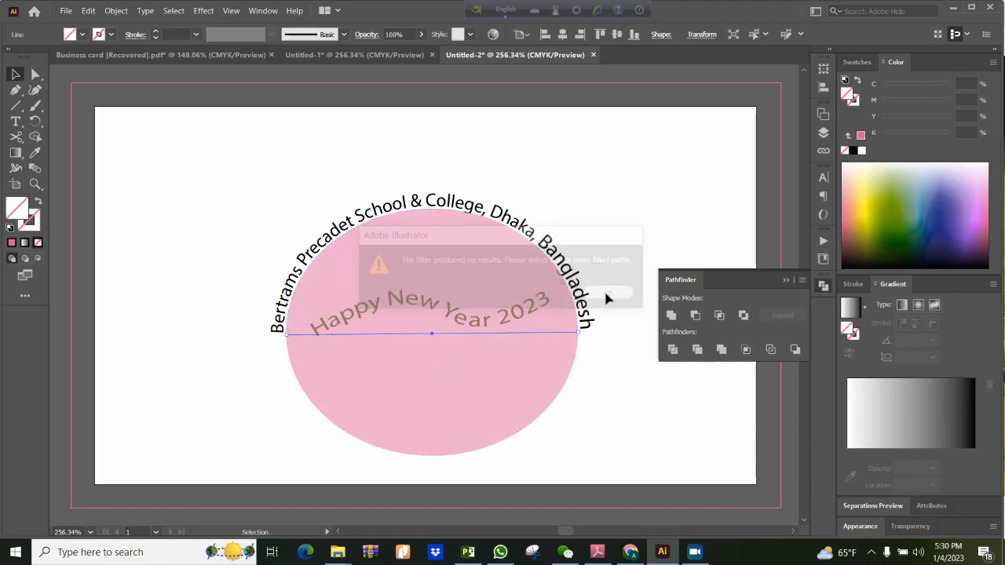
Step: Select the pink ellipse together with the line across it, apply Pathfinder Divide, and deselect
{"action": "left_click", "coordinate": [566, 385]}
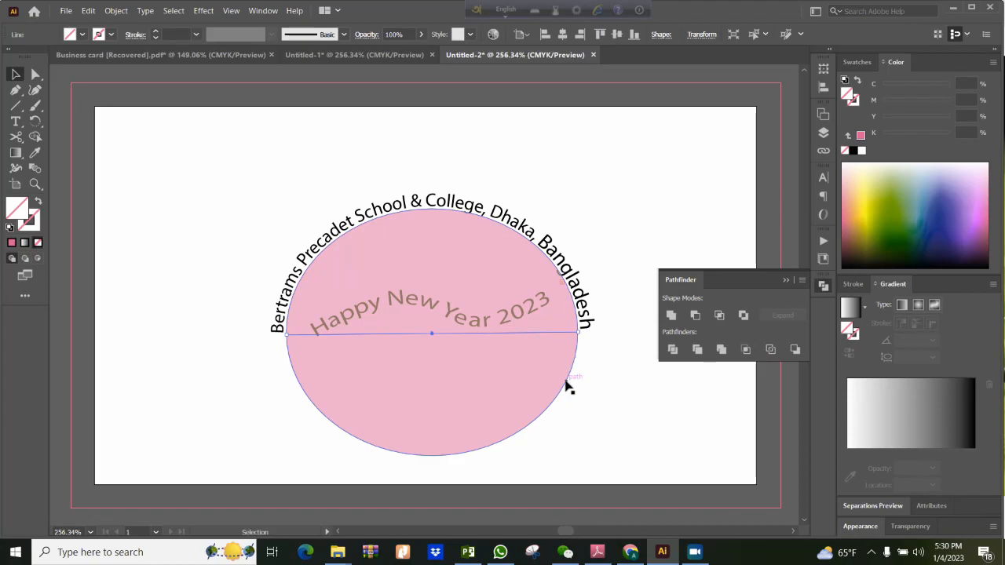
{"action": "left_click", "coordinate": [440, 338], "text": "shift"}
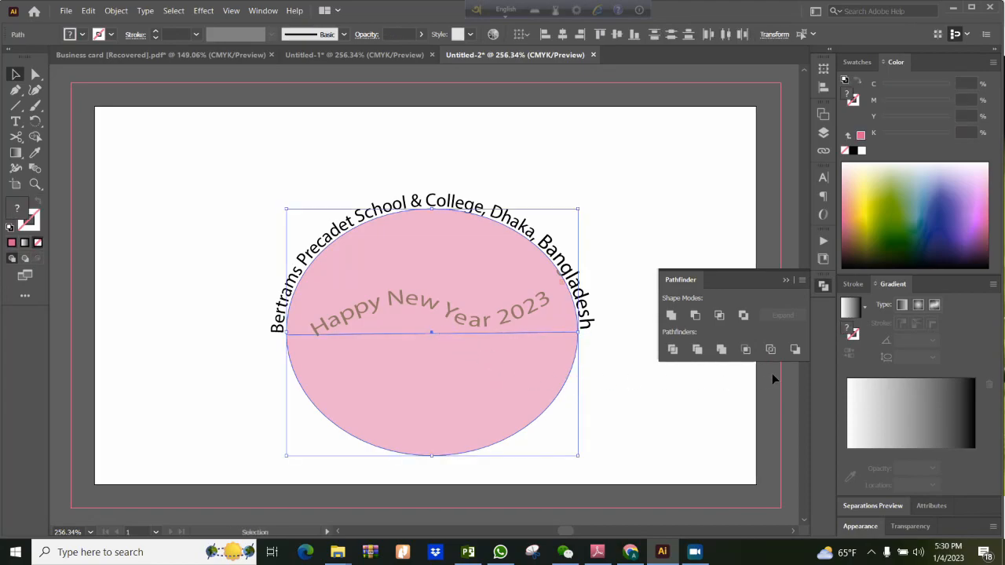
{"action": "left_click", "coordinate": [673, 349]}
{"action": "left_click", "coordinate": [641, 398]}
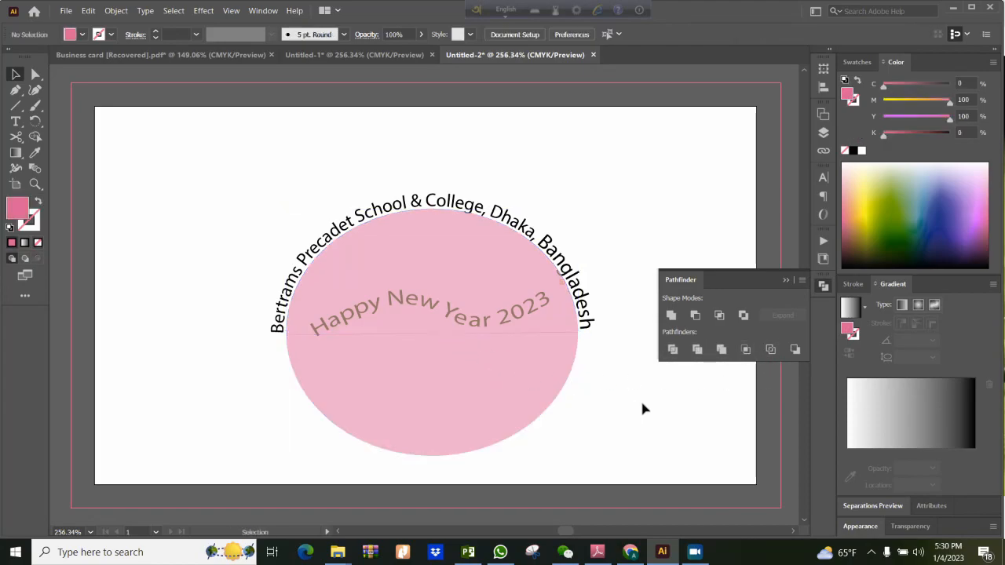
Step: Select the divided ellipse, try deleting it and then applying Minus Front, undoing each change
{"action": "left_click", "coordinate": [519, 389]}
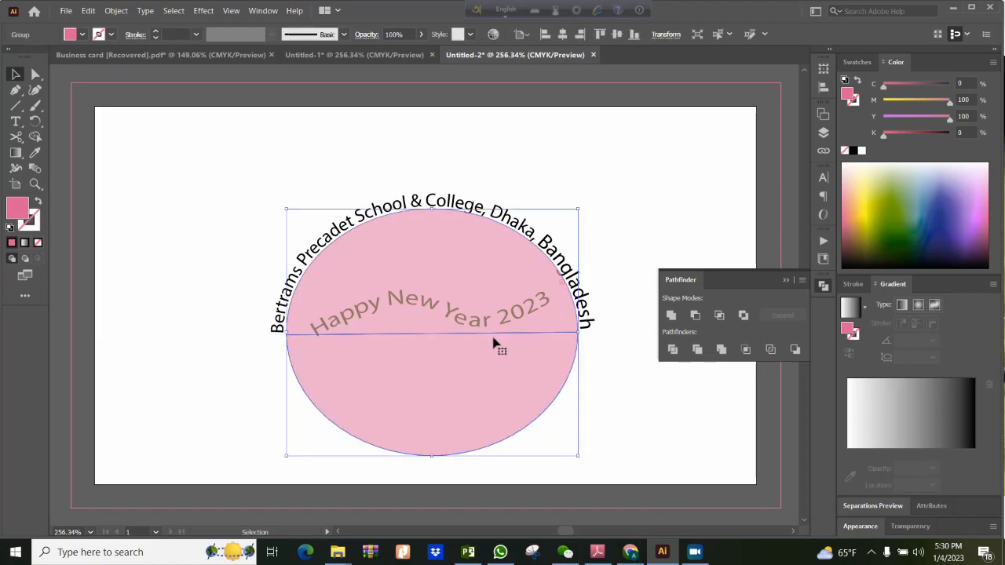
{"action": "key", "text": "Delete"}
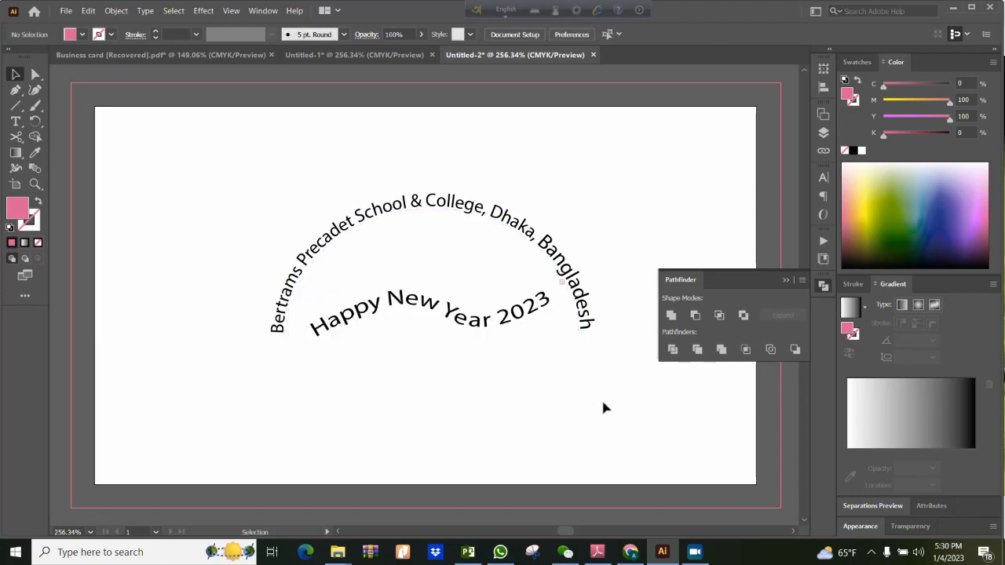
{"action": "key", "text": "ctrl+z"}
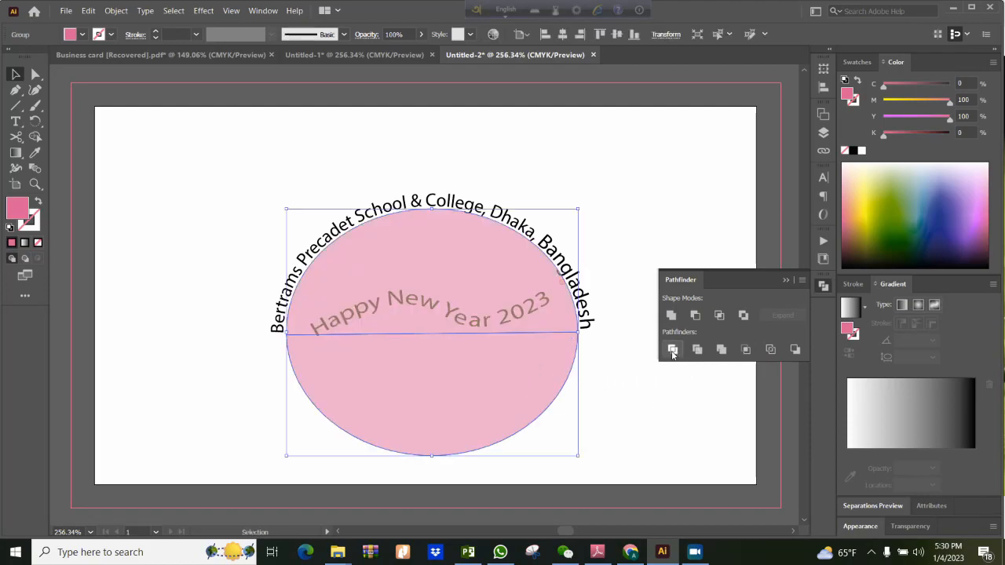
{"action": "left_click", "coordinate": [696, 316]}
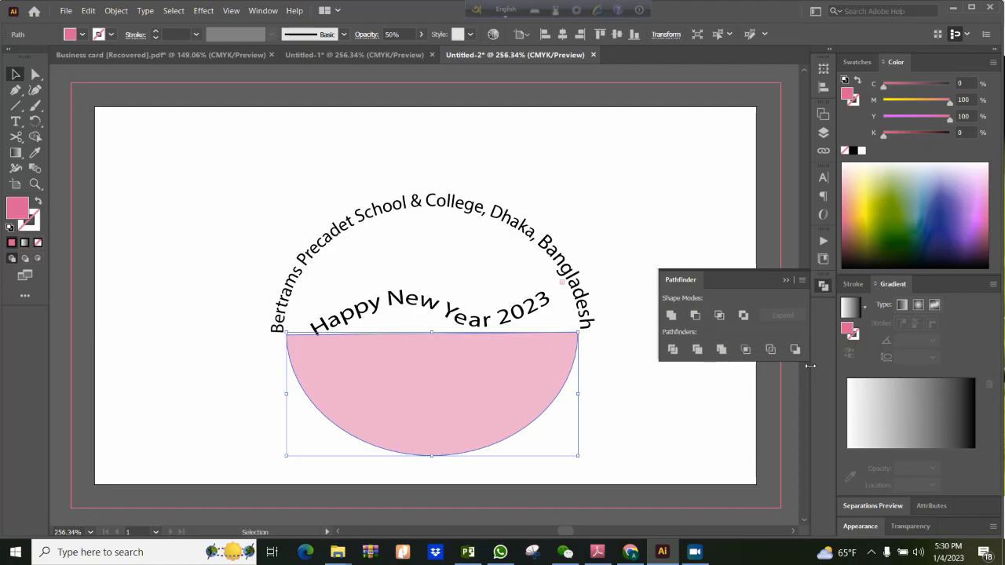
{"action": "key", "text": "ctrl+z"}
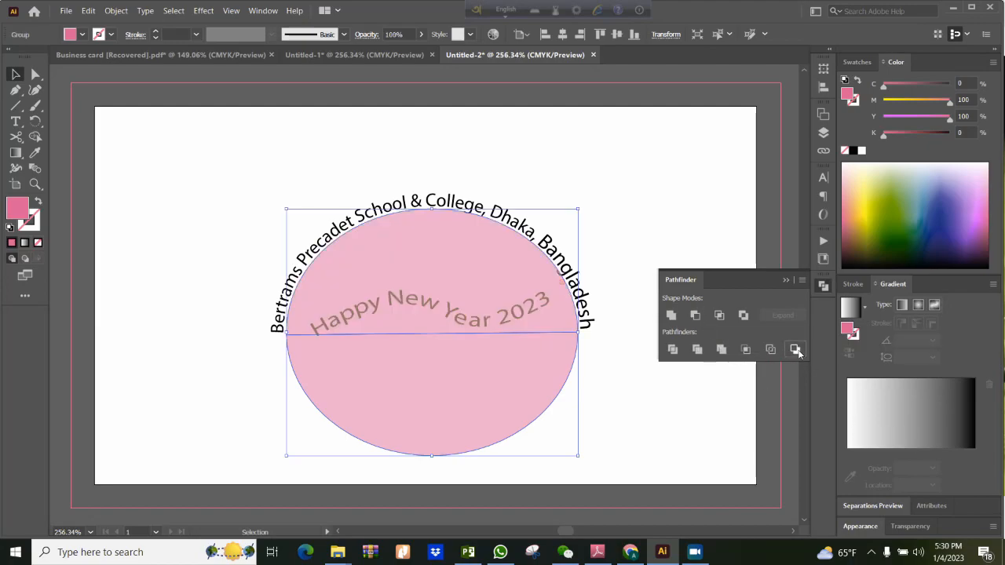
Step: Apply Minus Back to the divided ellipse to keep only its upper half, and deselect it
{"action": "left_click", "coordinate": [795, 350]}
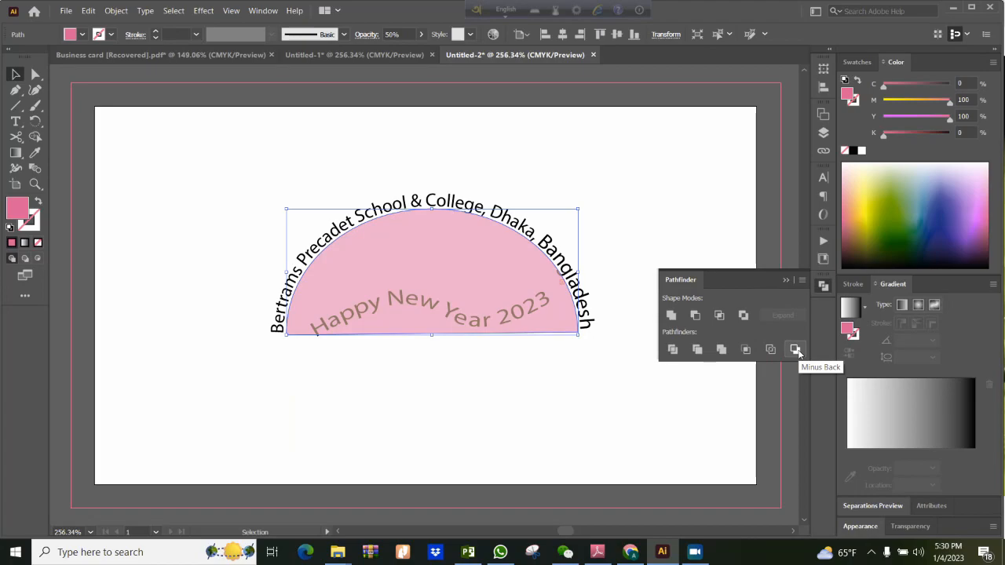
{"action": "left_click", "coordinate": [575, 361]}
{"action": "left_click", "coordinate": [571, 335]}
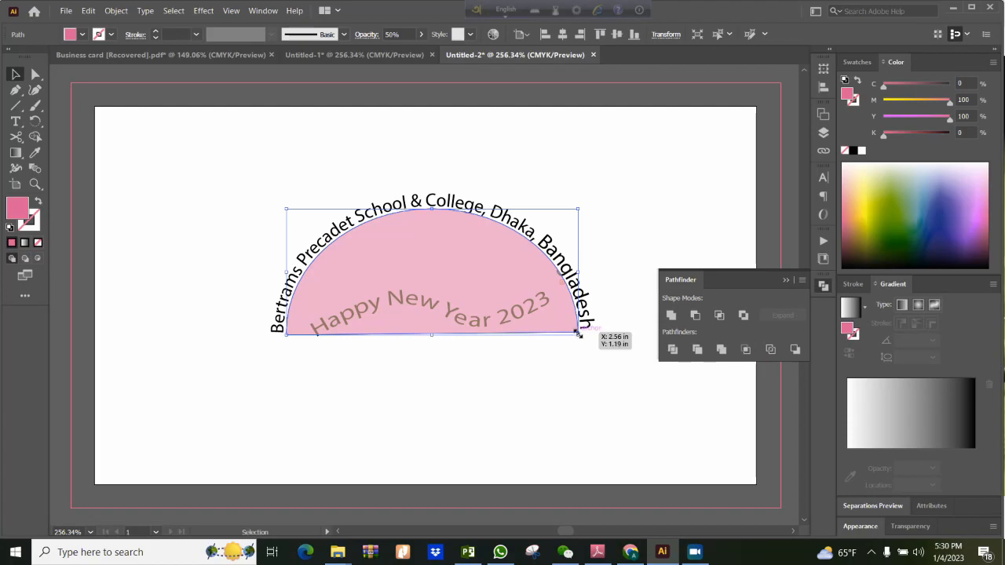
{"action": "left_click", "coordinate": [546, 404]}
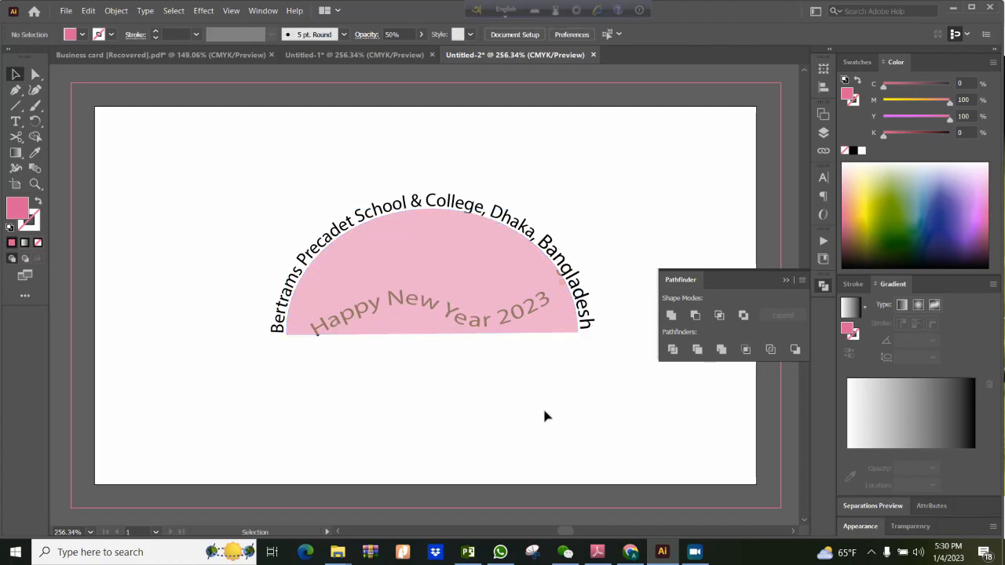
Step: Send the pink half-ellipse to the back, behind the "Happy New Year 2023" text, and deselect it
{"action": "left_click", "coordinate": [448, 312]}
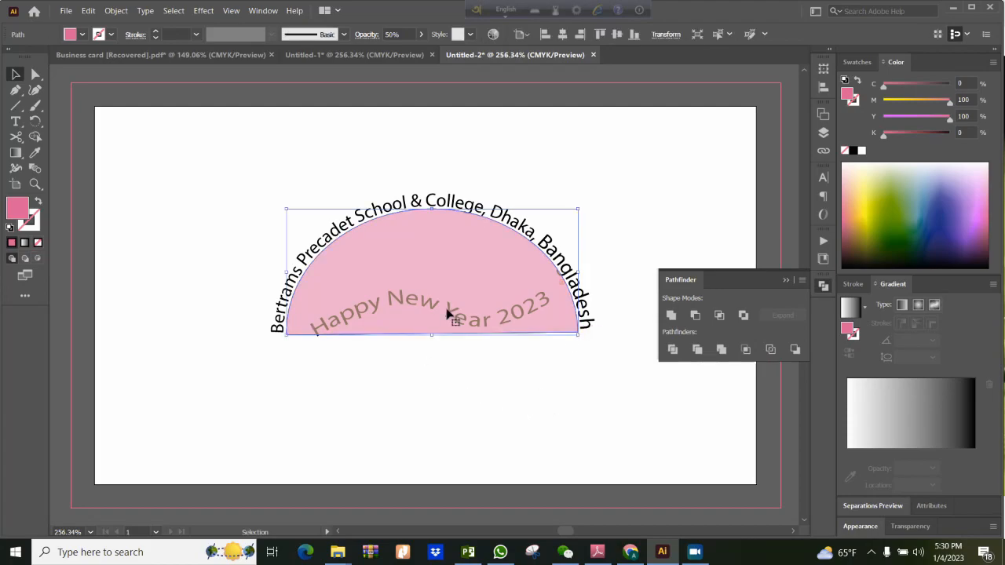
{"action": "right_click", "coordinate": [448, 311]}
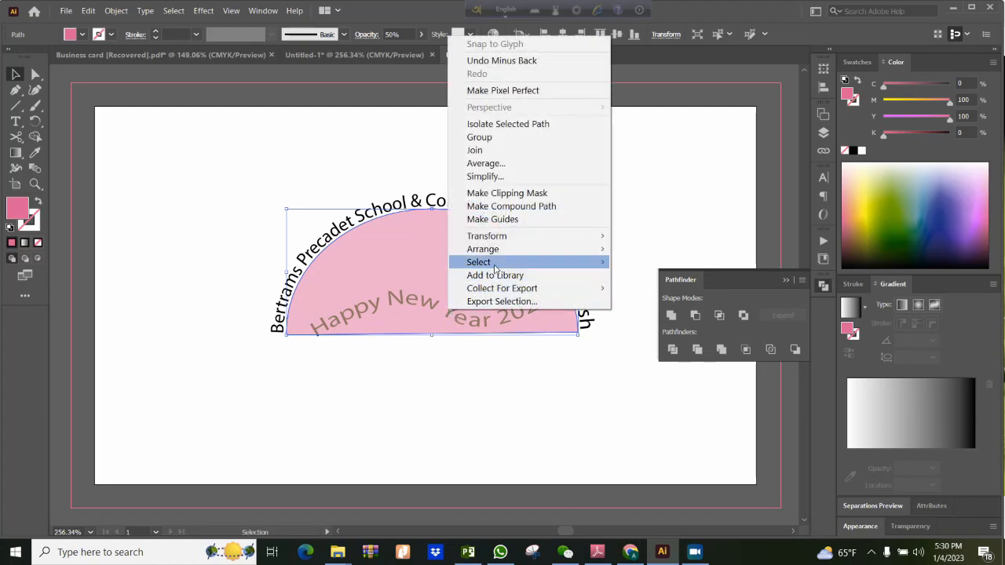
{"action": "mouse_move", "coordinate": [500, 252]}
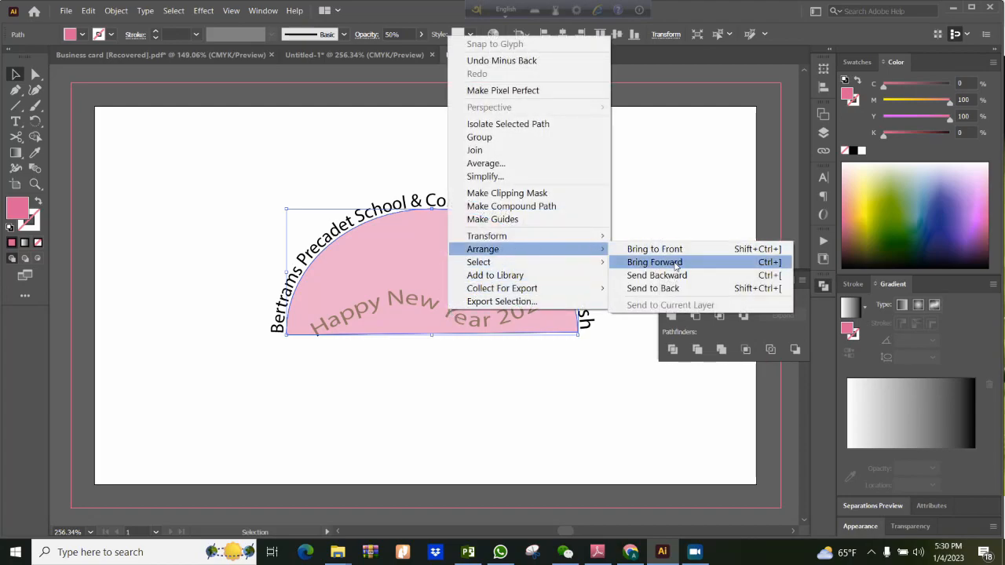
{"action": "left_click", "coordinate": [654, 288]}
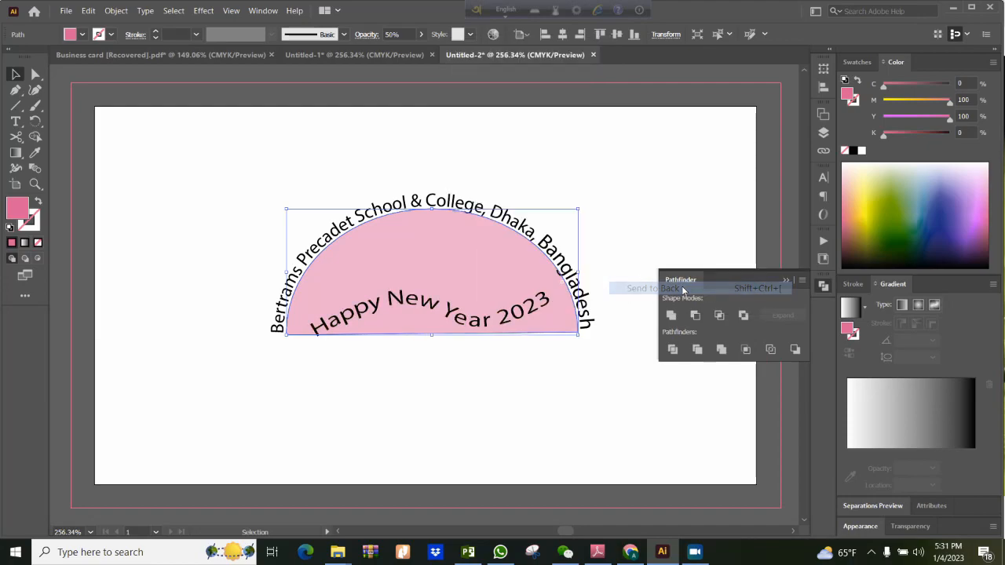
{"action": "left_click", "coordinate": [516, 382]}
Step: Nudge the "Happy New Year 2023" path text slightly up and to the left within the half-ellipse, then deselect it
{"action": "left_click", "coordinate": [448, 312]}
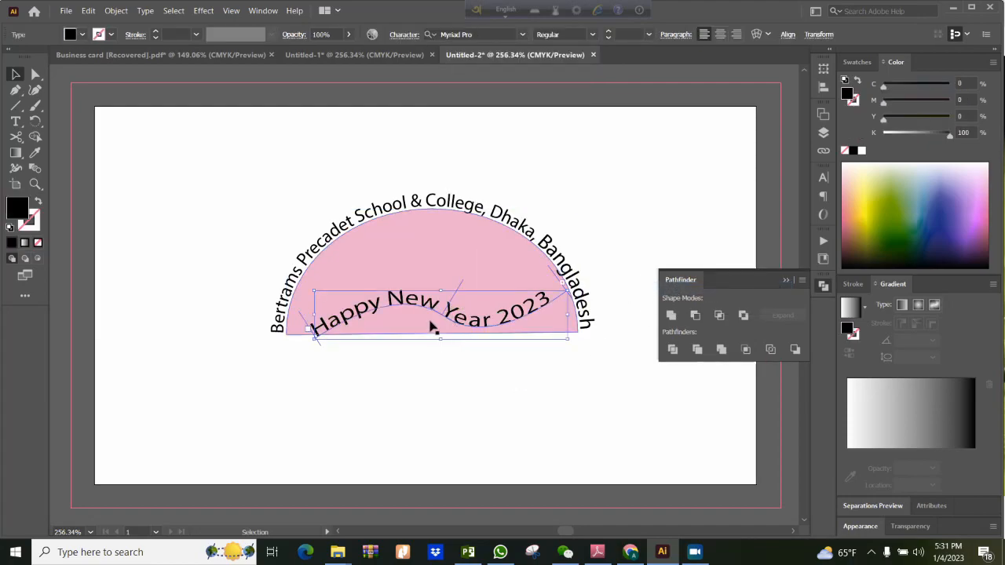
{"action": "key", "text": "Up"}
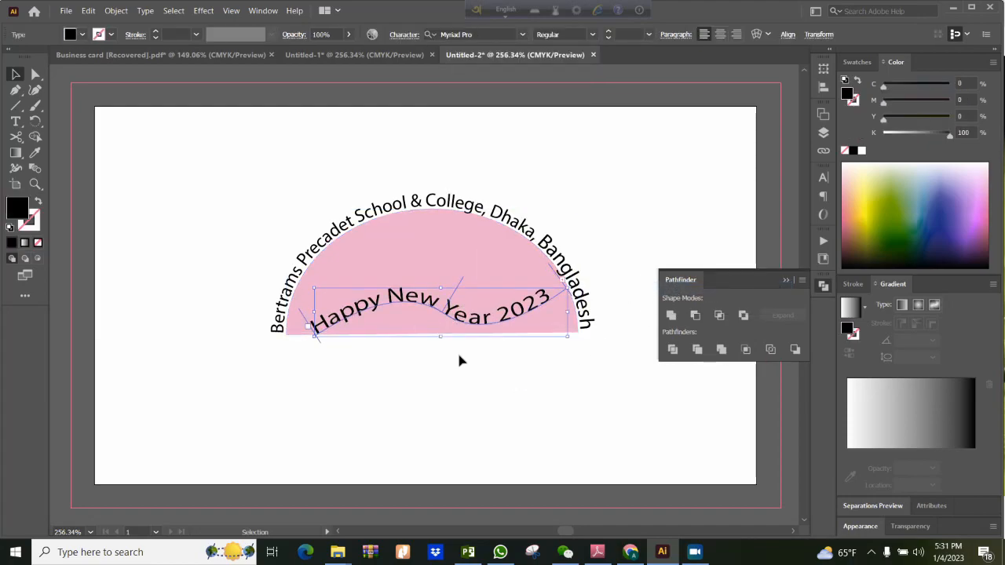
{"action": "key", "text": "Up"}
{"action": "key", "text": "Left"}
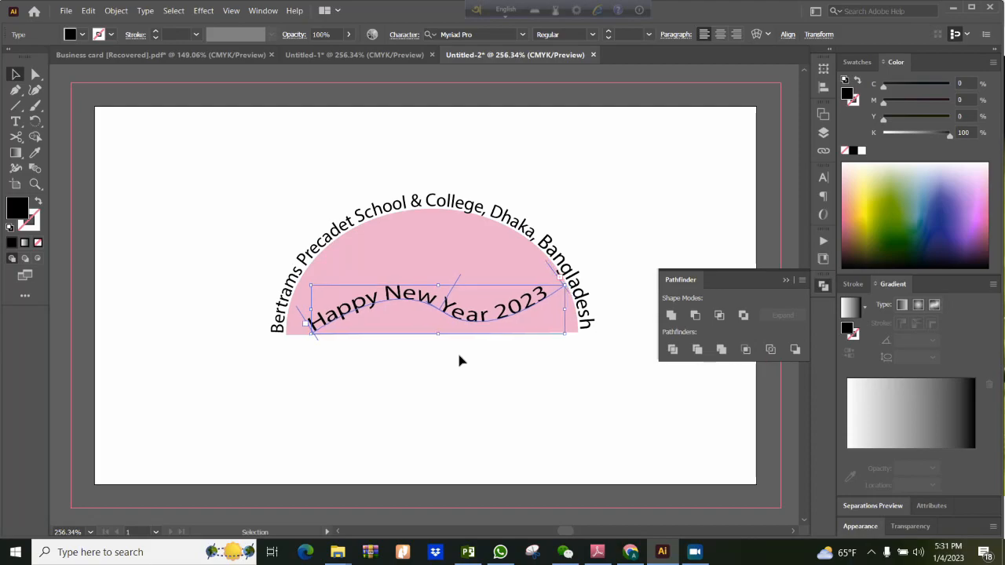
{"action": "left_click", "coordinate": [513, 365]}
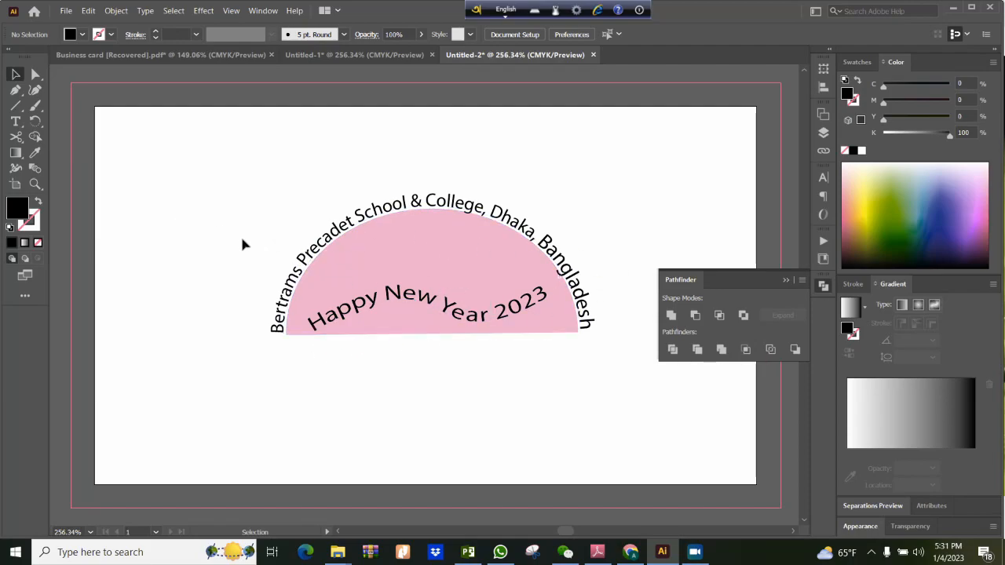
Step: Draw a narrow upright black ellipse about 0.15 by 0.44 in to the left of the arc and duplicate it just to its right
{"action": "left_click", "coordinate": [21, 155]}
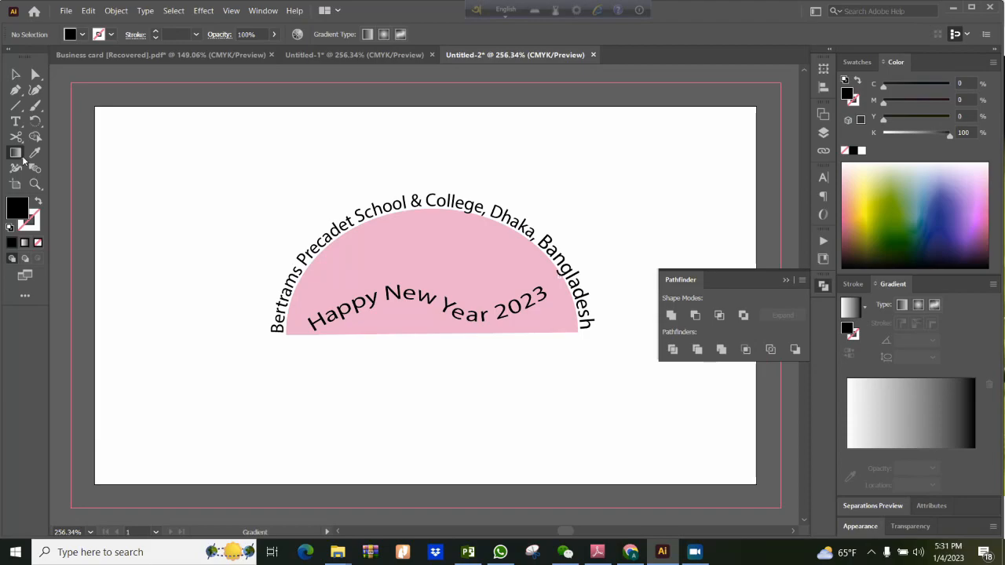
{"action": "right_click", "coordinate": [19, 154]}
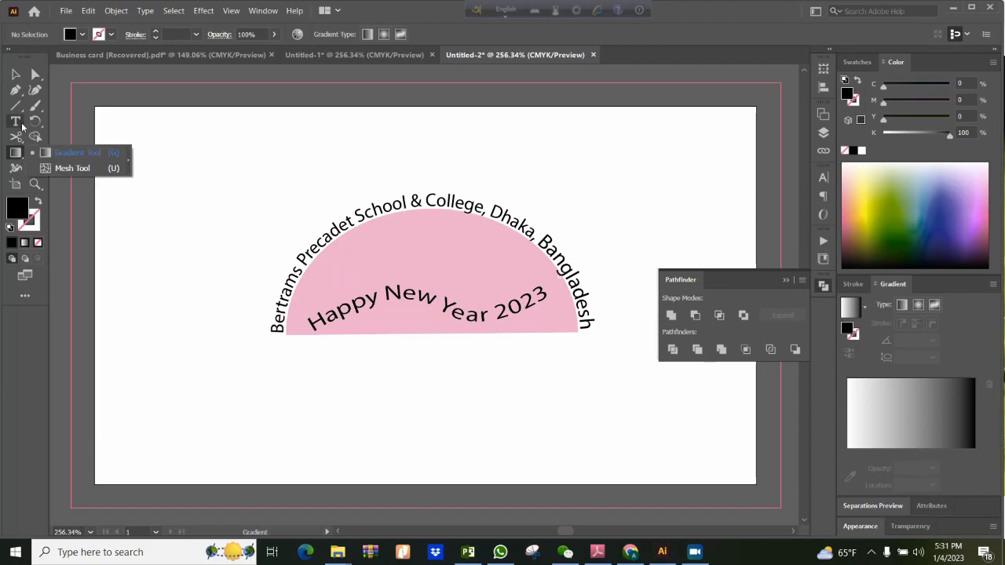
{"action": "left_click", "coordinate": [15, 105]}
{"action": "right_click", "coordinate": [16, 105]}
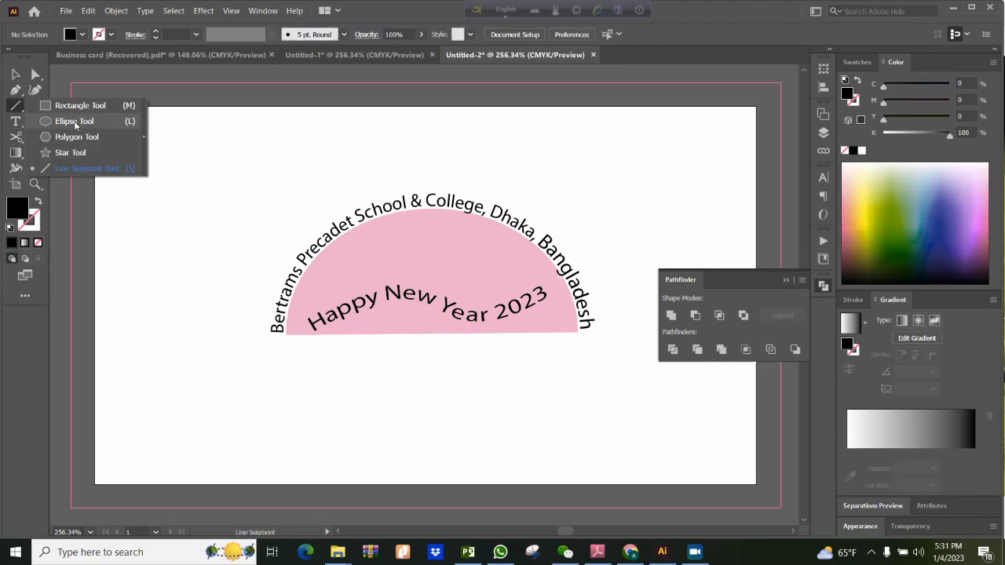
{"action": "left_click", "coordinate": [74, 121]}
{"action": "left_click_drag", "start_coordinate": [146, 193], "coordinate": [178, 276]}
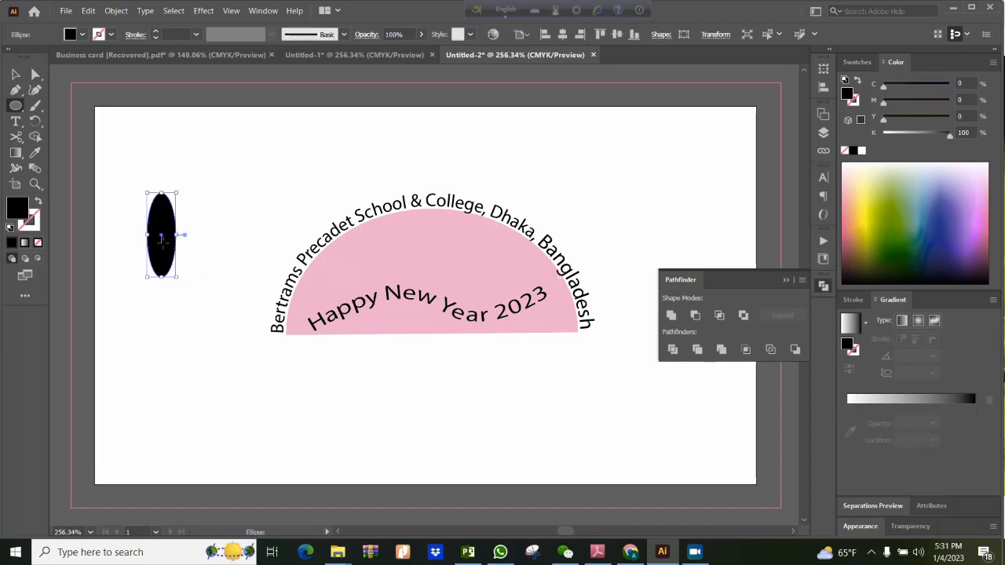
{"action": "left_click_drag", "start_coordinate": [161, 240], "coordinate": [202, 244]}
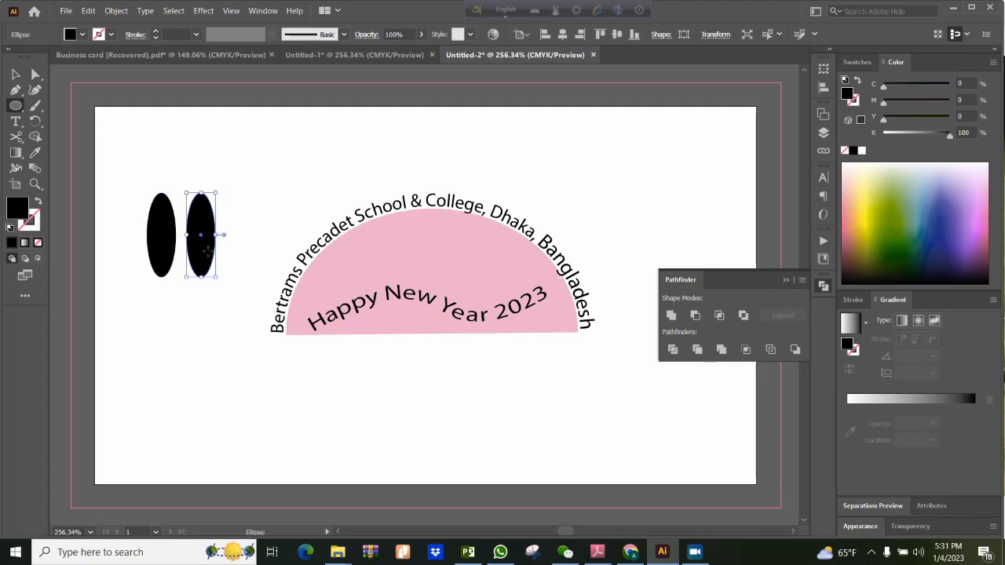
Step: Rotate the duplicated ellipse by 90 degrees
{"action": "right_click", "coordinate": [208, 254]}
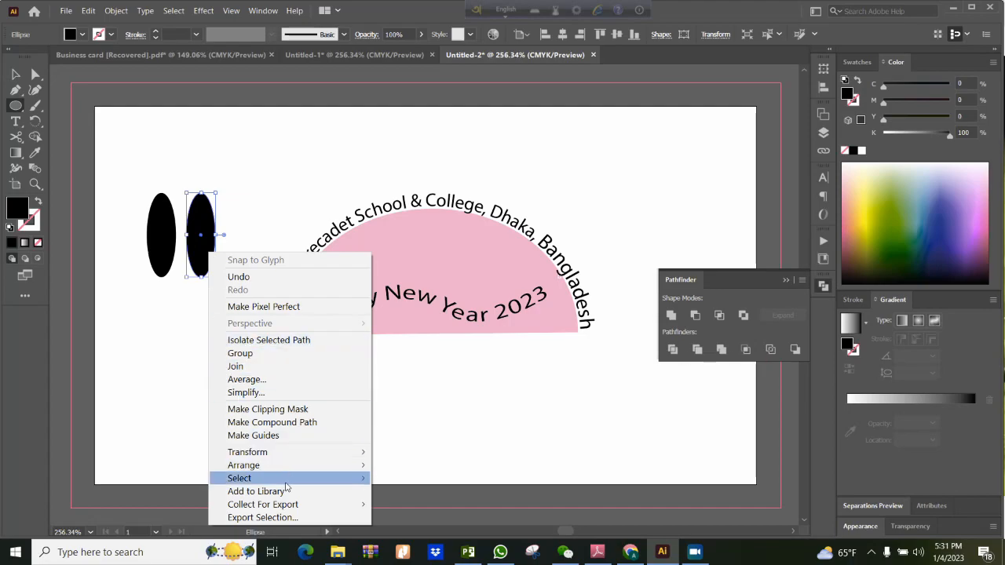
{"action": "mouse_move", "coordinate": [286, 470]}
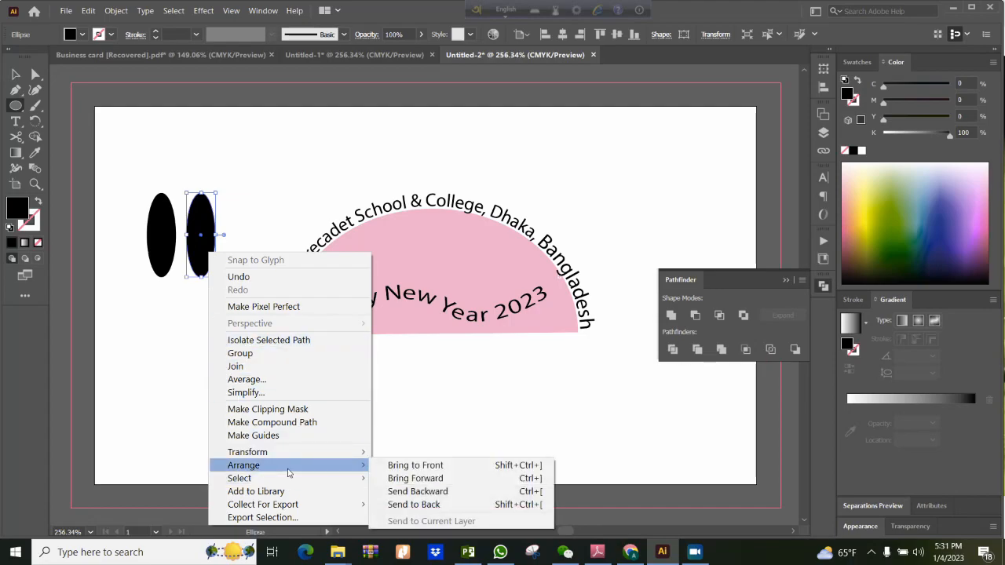
{"action": "mouse_move", "coordinate": [303, 454]}
{"action": "left_click", "coordinate": [416, 484]}
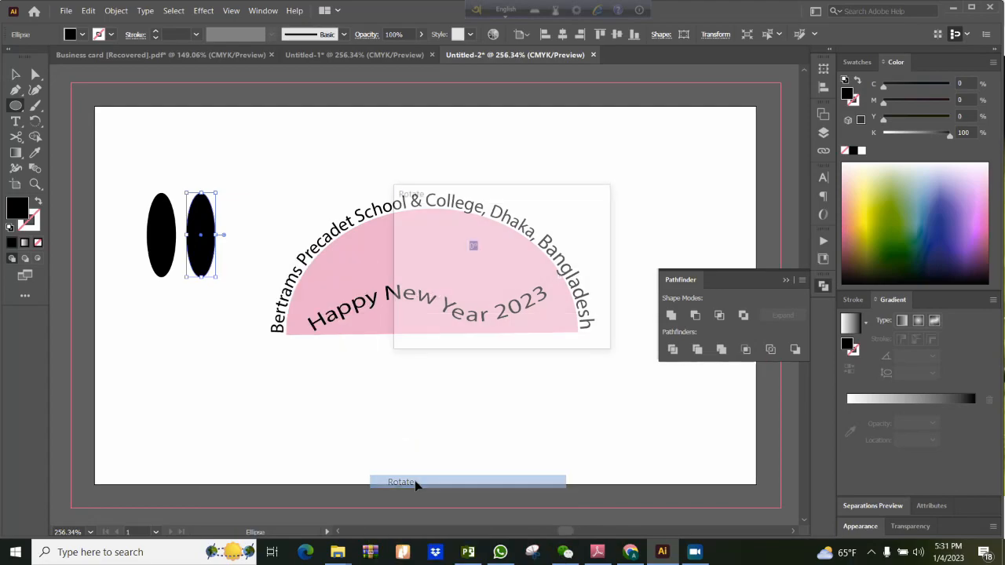
{"action": "type", "text": "9"}
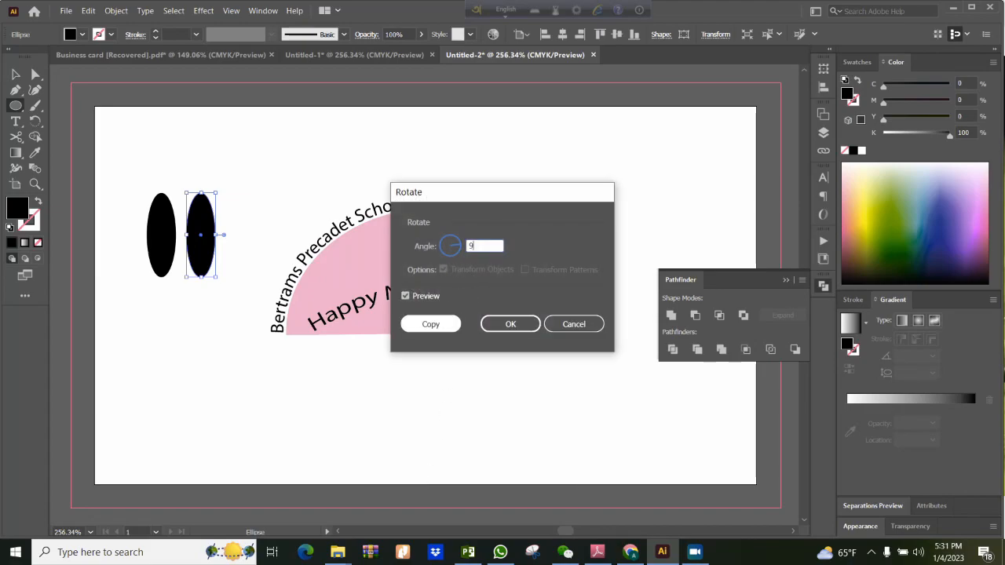
{"action": "type", "text": "0"}
{"action": "key", "text": "Return"}
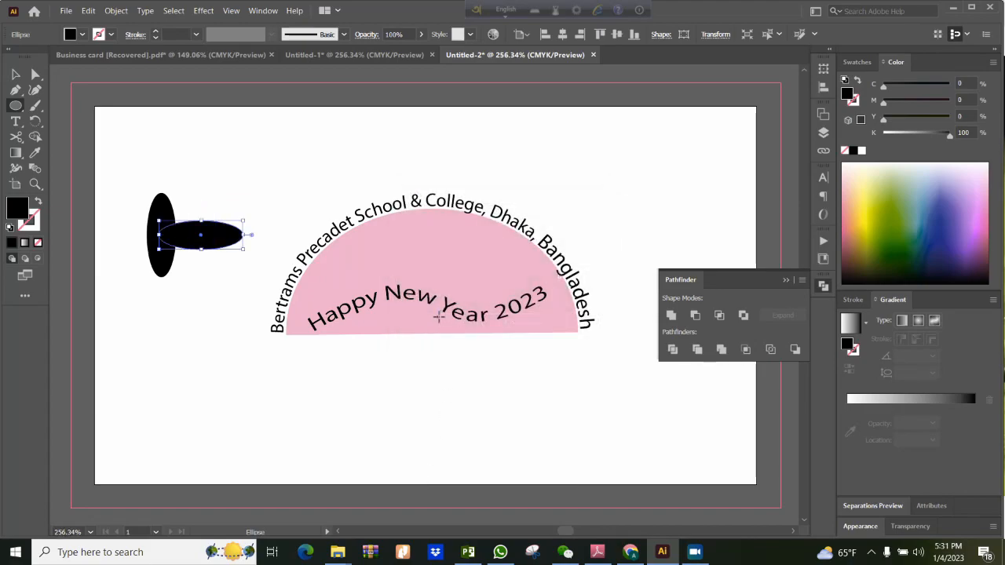
{"action": "left_click", "coordinate": [221, 295]}
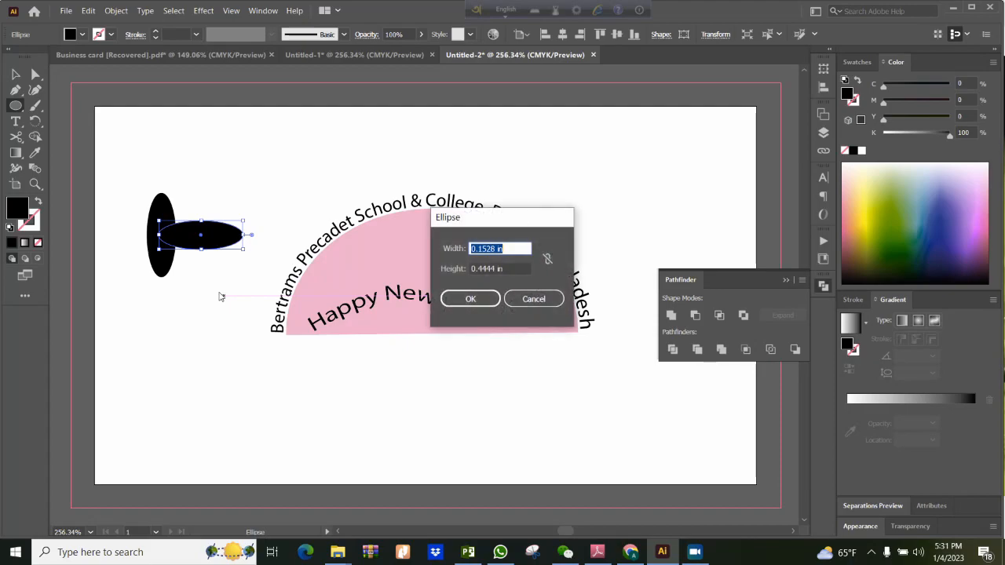
{"action": "left_click", "coordinate": [533, 299]}
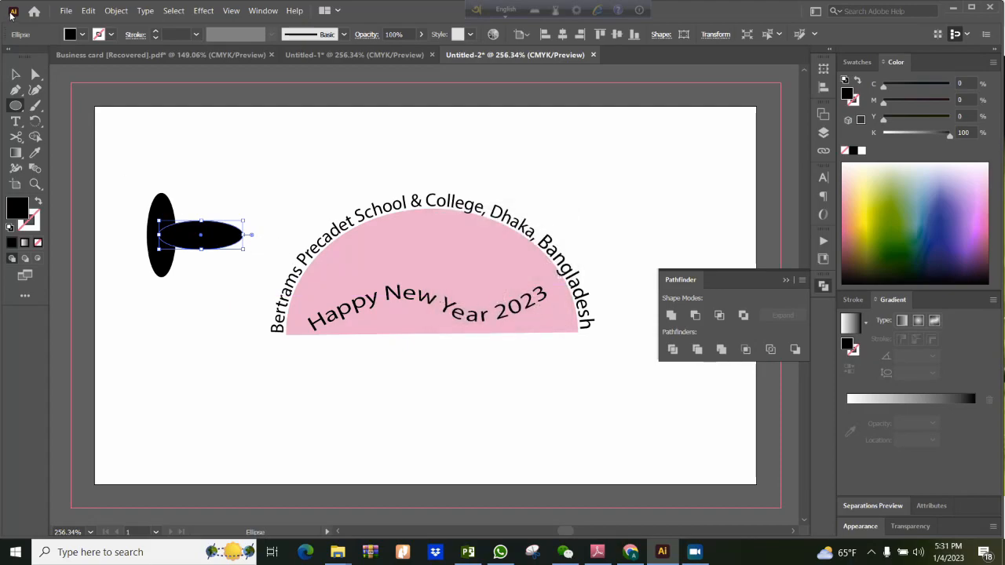
Step: Select both black ellipses, align their horizontal centers to form a cross, apply Pathfinder Divide, and deselect
{"action": "left_click", "coordinate": [16, 74]}
{"action": "left_click_drag", "start_coordinate": [226, 290], "coordinate": [123, 193]}
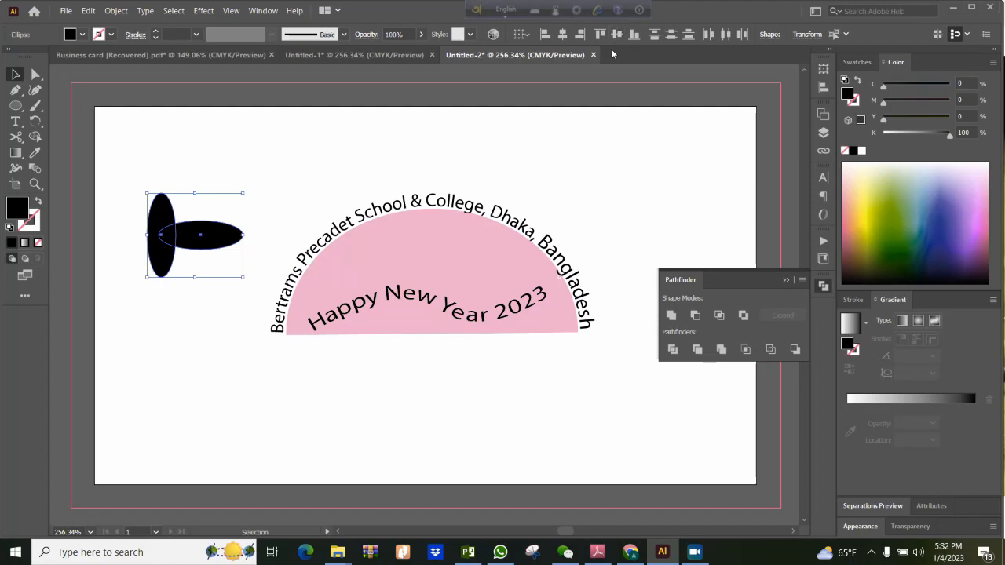
{"action": "left_click", "coordinate": [563, 34]}
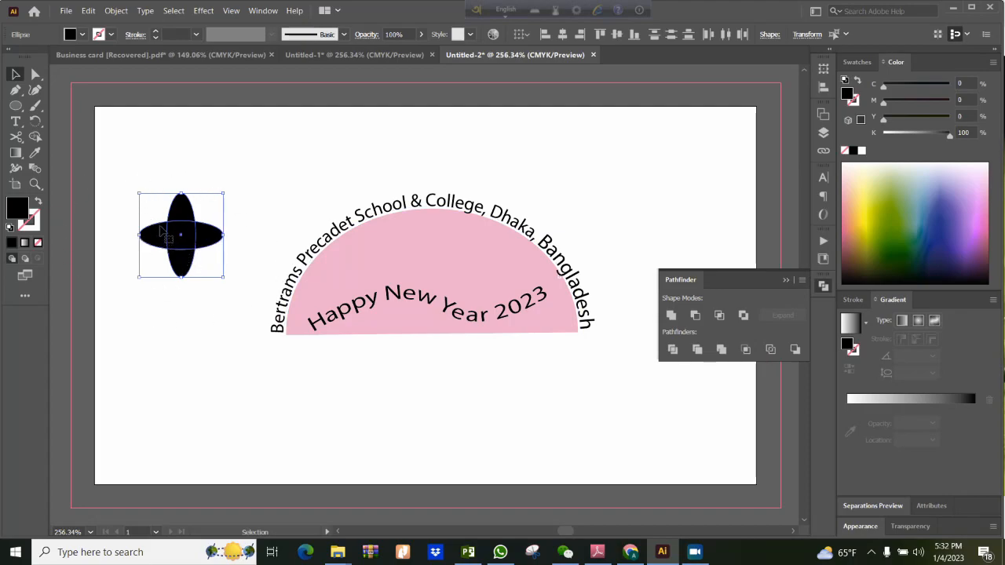
{"action": "left_click", "coordinate": [673, 350]}
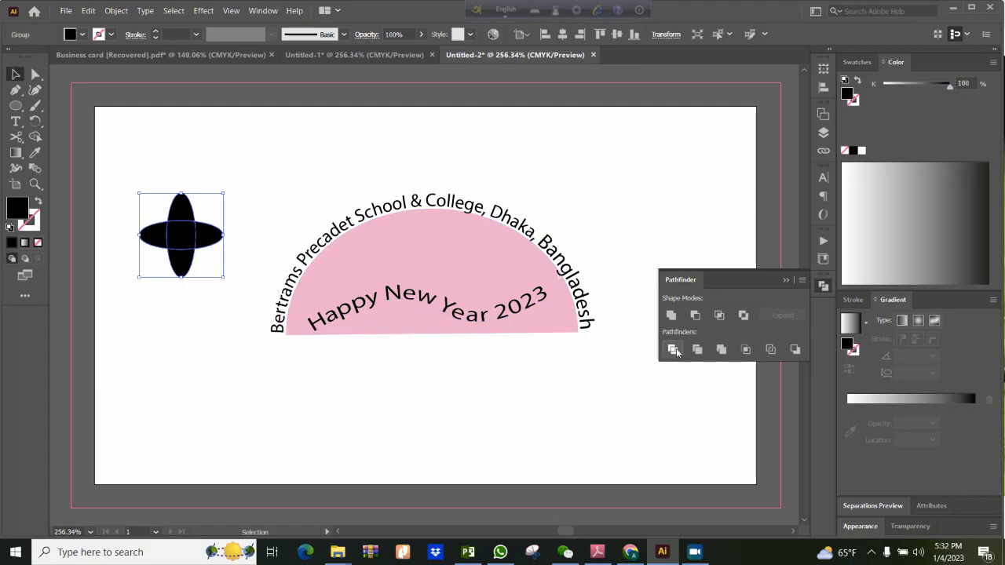
{"action": "left_click", "coordinate": [182, 312]}
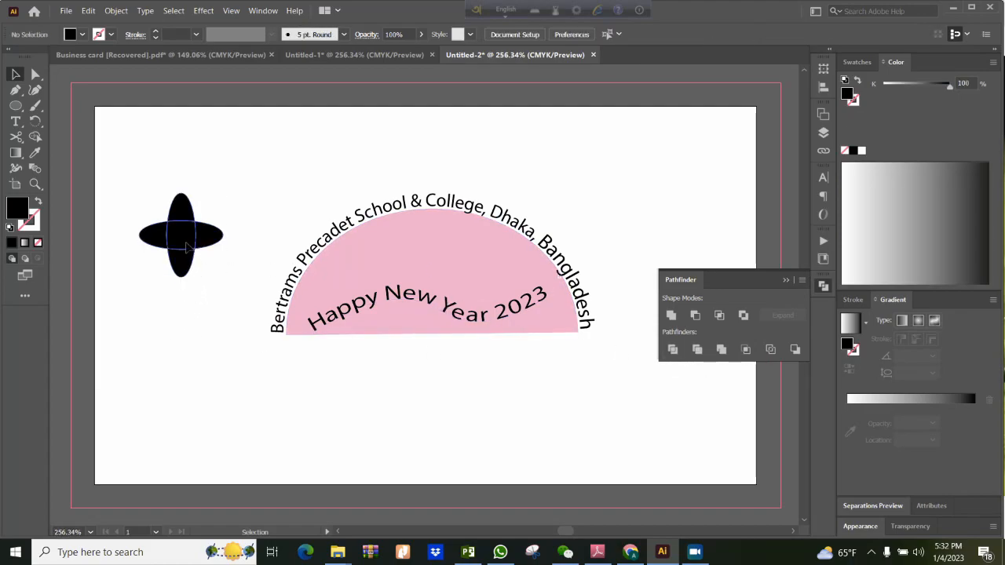
Step: Check whether the pieces of the divided cross can be selected individually
{"action": "left_click", "coordinate": [192, 251]}
{"action": "left_click", "coordinate": [202, 251]}
{"action": "left_click", "coordinate": [201, 243]}
{"action": "left_click", "coordinate": [189, 310]}
{"action": "left_click_drag", "start_coordinate": [220, 292], "coordinate": [123, 188]}
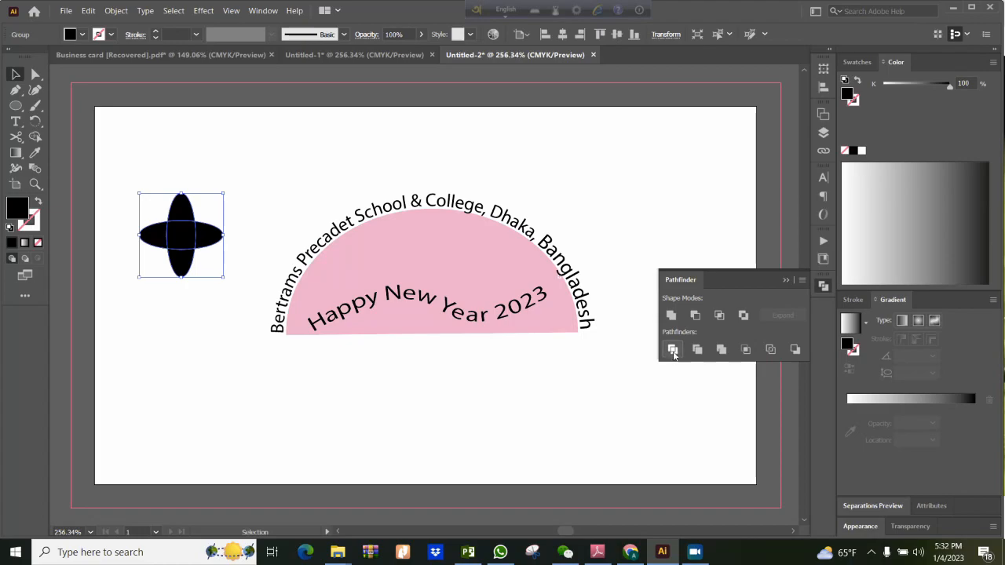
{"action": "left_click", "coordinate": [208, 314]}
{"action": "left_click", "coordinate": [183, 265]}
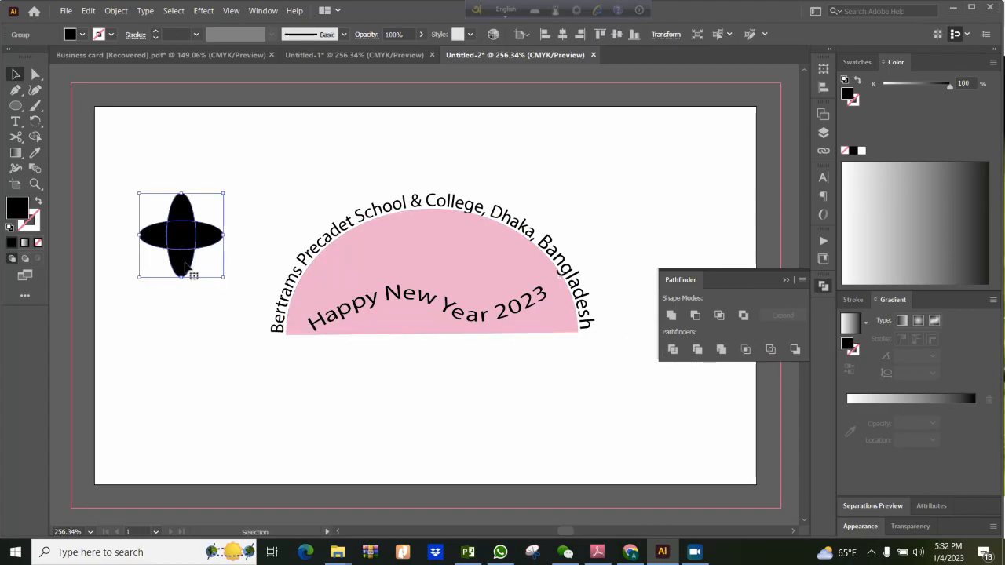
{"action": "left_click", "coordinate": [228, 300]}
Step: Ungroup the divided cross and select its pieces one at a time
{"action": "left_click_drag", "start_coordinate": [146, 248], "coordinate": [124, 183]}
{"action": "right_click", "coordinate": [165, 231]}
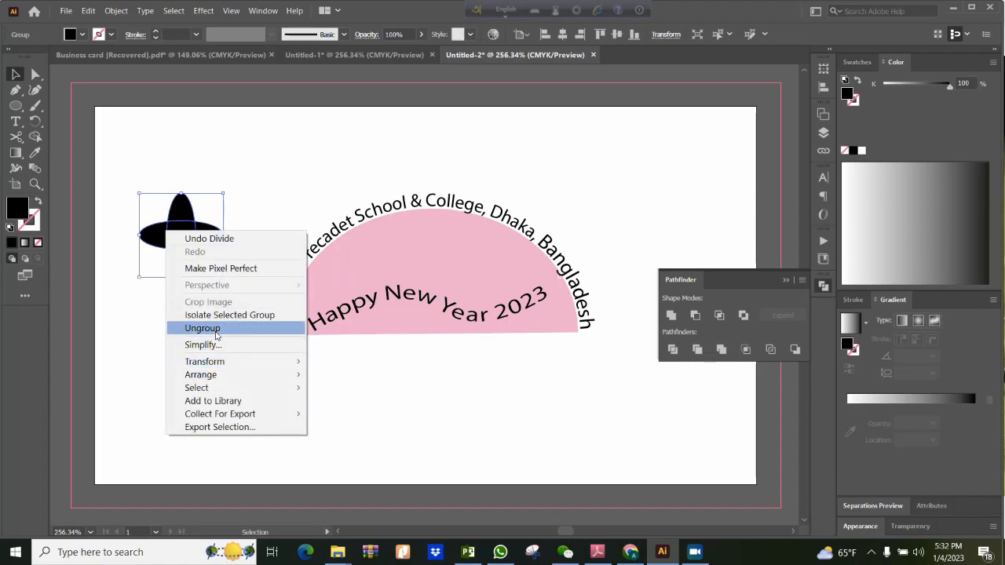
{"action": "left_click", "coordinate": [189, 328]}
{"action": "left_click", "coordinate": [166, 335]}
{"action": "left_click", "coordinate": [206, 243]}
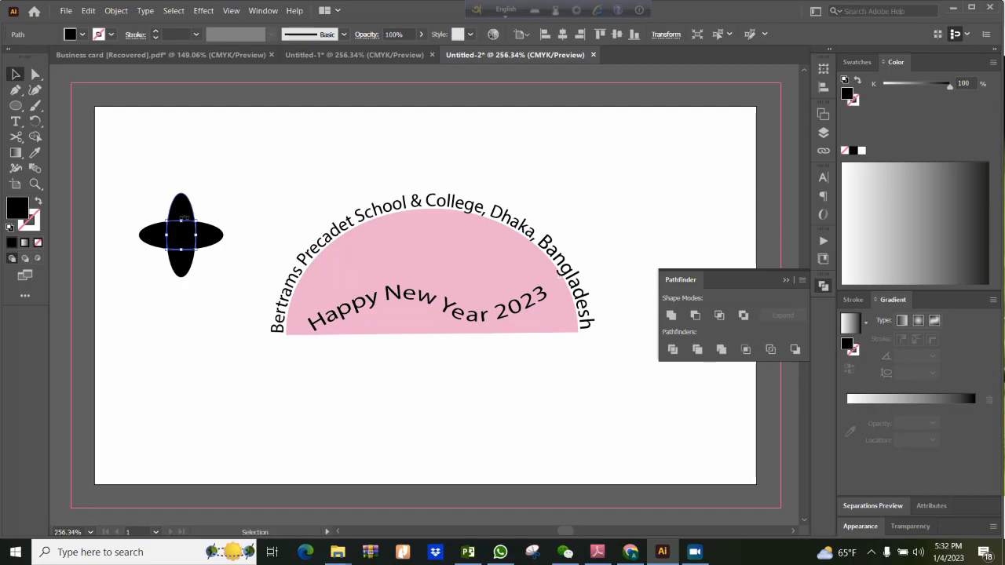
{"action": "left_click", "coordinate": [184, 271]}
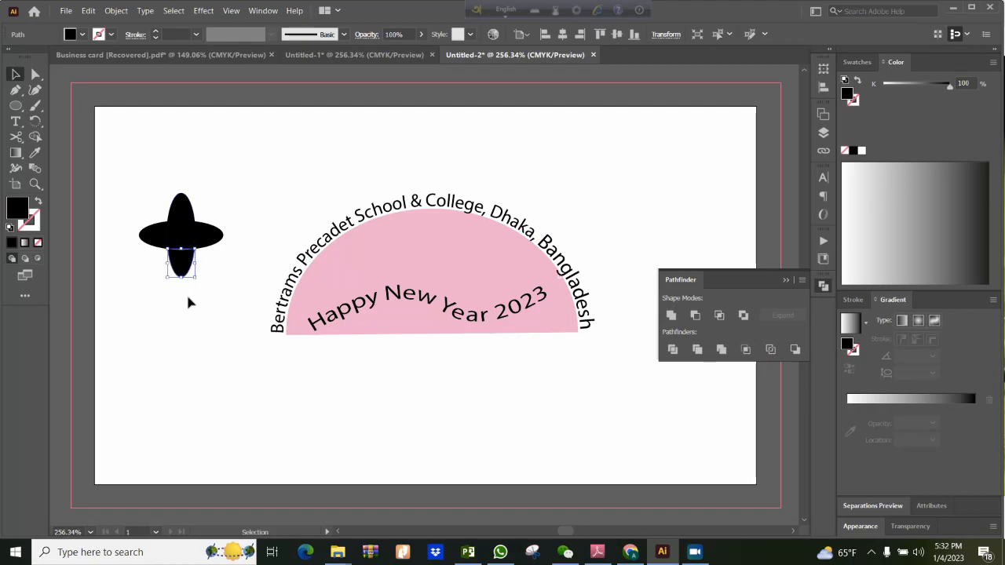
Step: Fill the center piece of the cross with the dark green swatch (C=85 M=10 Y=100 K=0) and deselect it
{"action": "left_click", "coordinate": [187, 243]}
{"action": "left_click", "coordinate": [82, 36]}
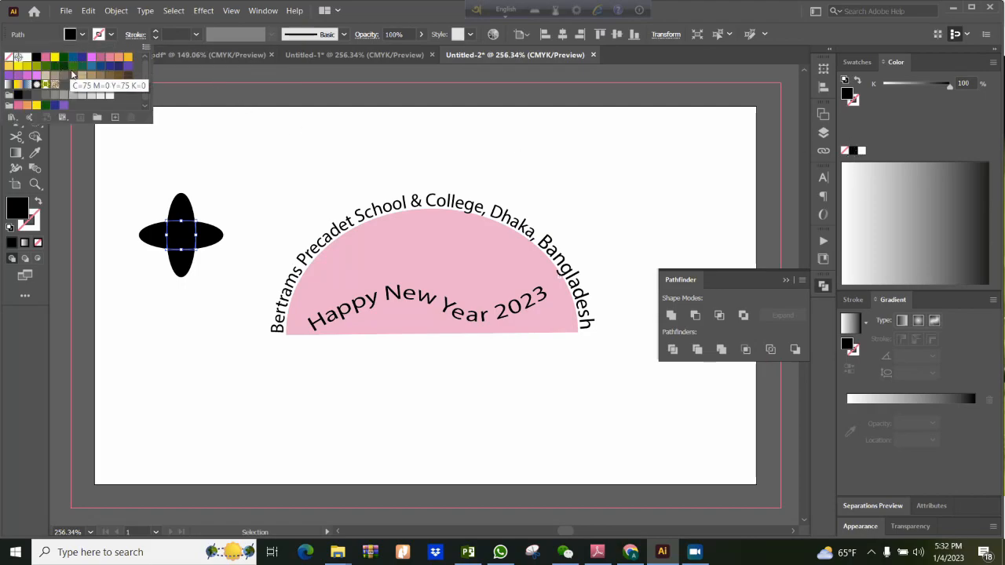
{"action": "left_click", "coordinate": [45, 105]}
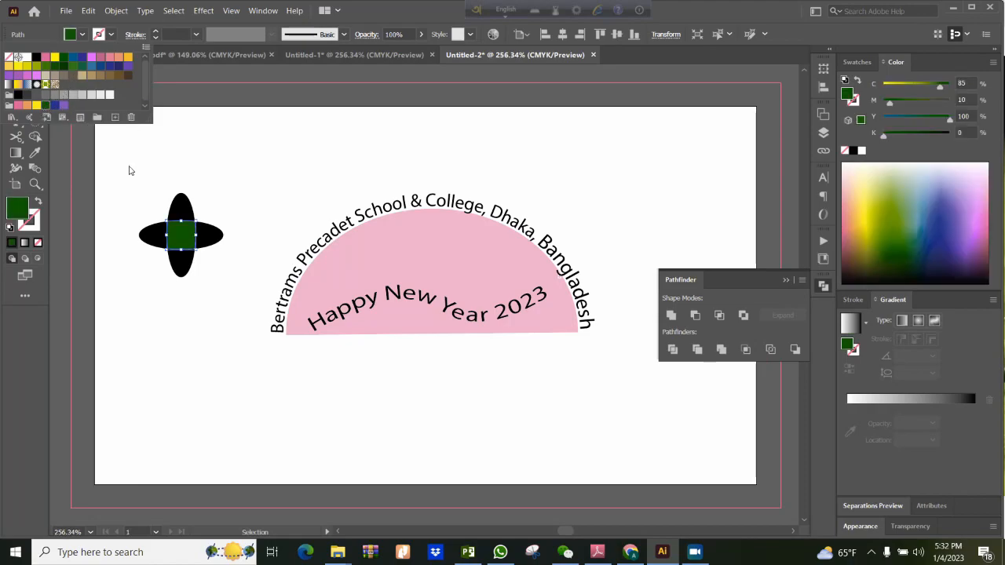
{"action": "left_click", "coordinate": [153, 314]}
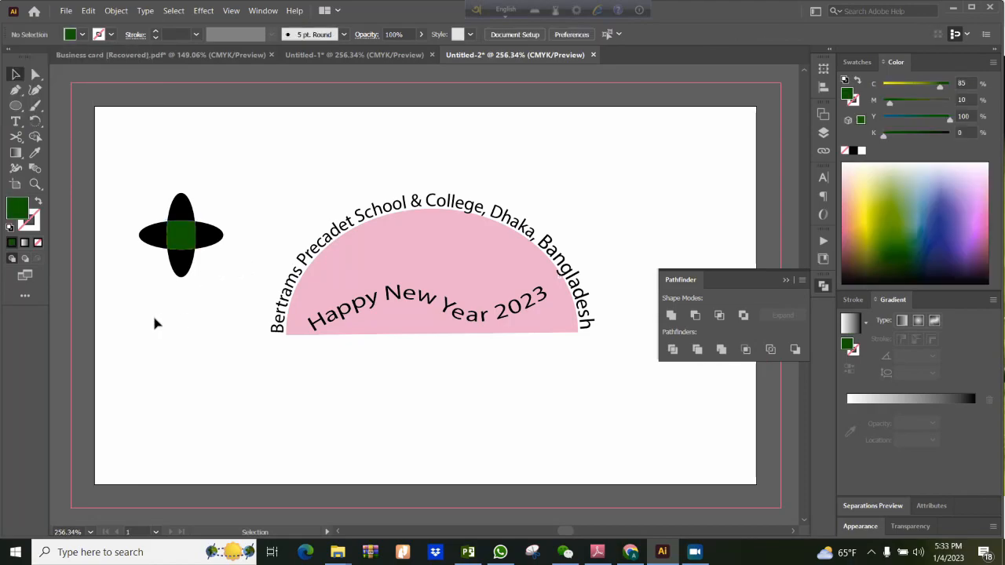
Step: Fill the center piece of the cross with CMYK Magenta, and select the right petal
{"action": "left_click", "coordinate": [189, 239]}
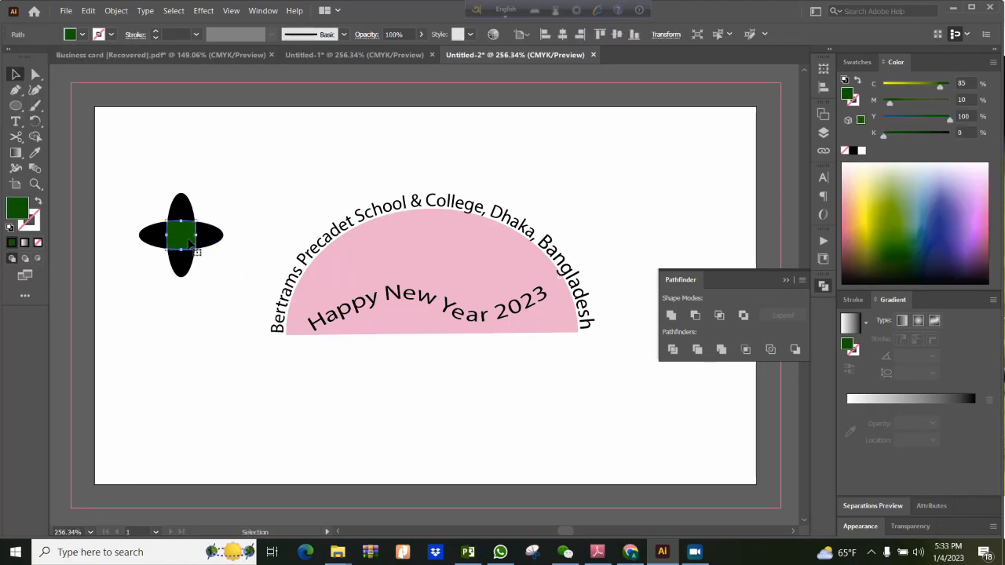
{"action": "left_click", "coordinate": [83, 36]}
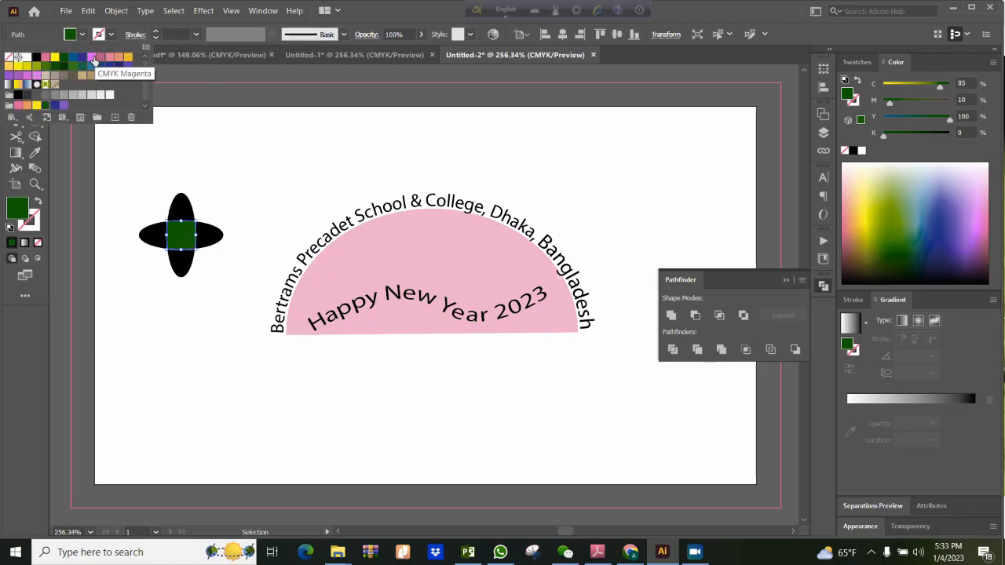
{"action": "left_click", "coordinate": [92, 57]}
{"action": "left_click", "coordinate": [210, 237]}
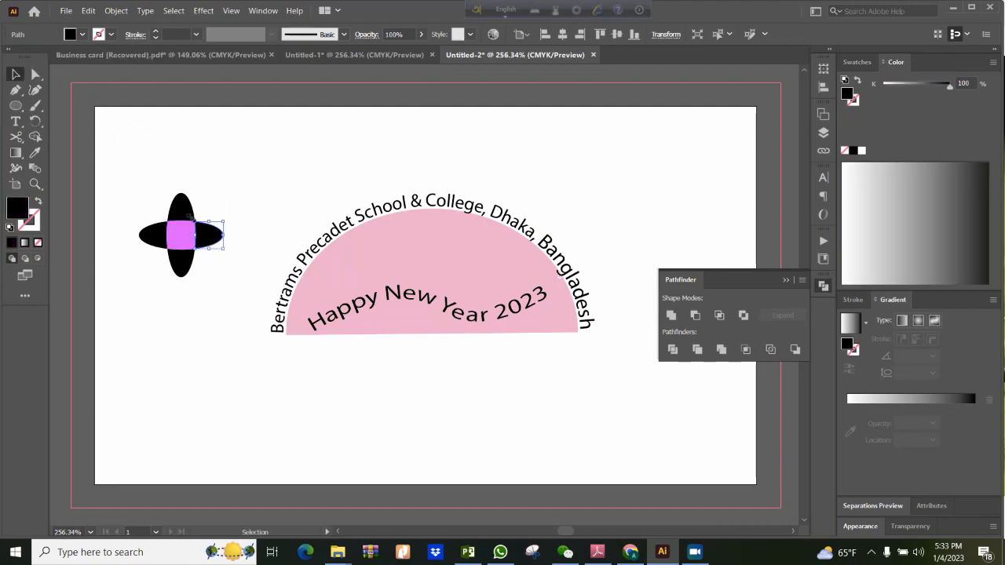
Step: Fill the cross's right petal with a medium green swatch and its top petal with dark green (C=85 M=10 Y=100 K=0)
{"action": "left_click", "coordinate": [81, 36]}
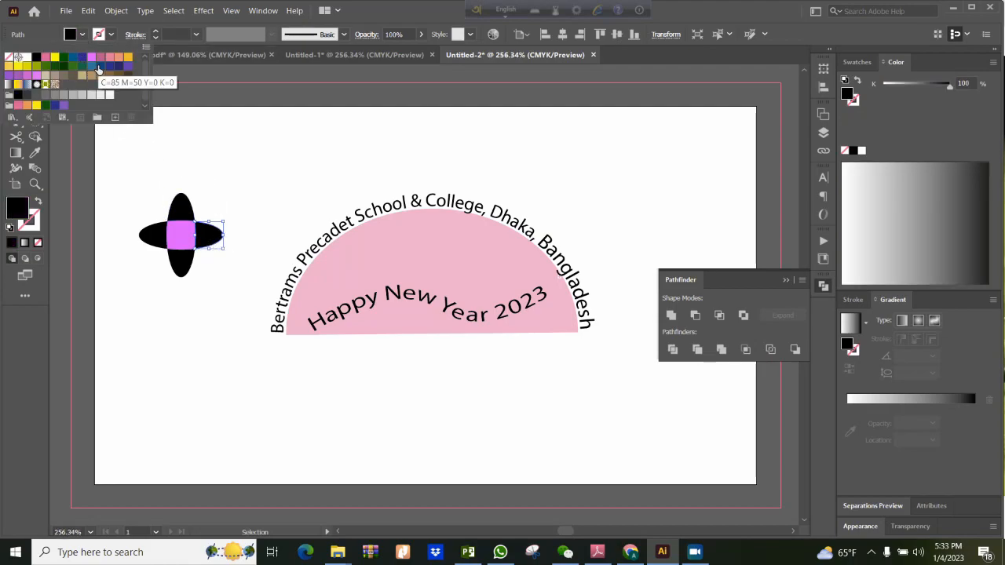
{"action": "left_click", "coordinate": [73, 66]}
{"action": "left_click", "coordinate": [183, 205]}
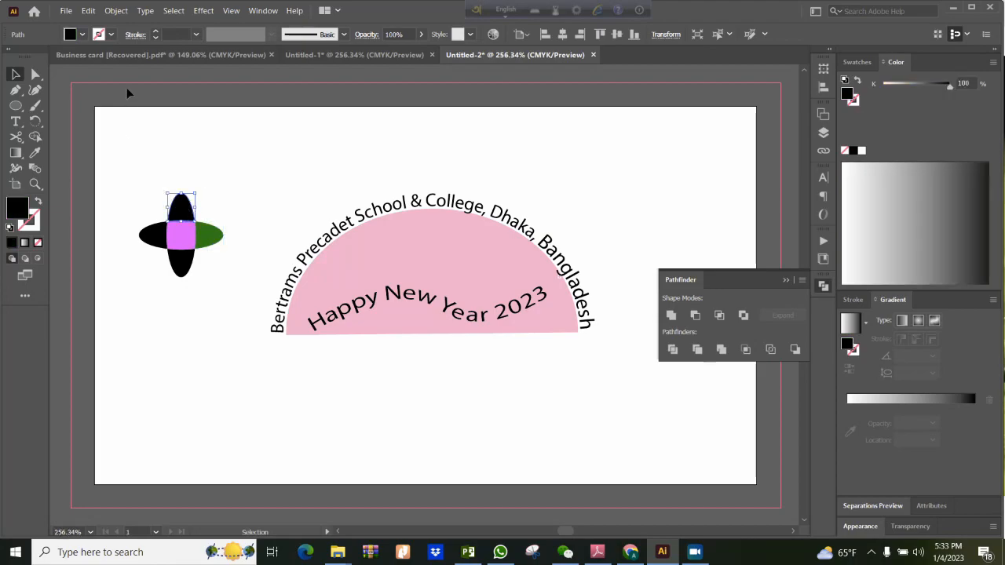
{"action": "left_click", "coordinate": [82, 36]}
{"action": "left_click", "coordinate": [45, 108]}
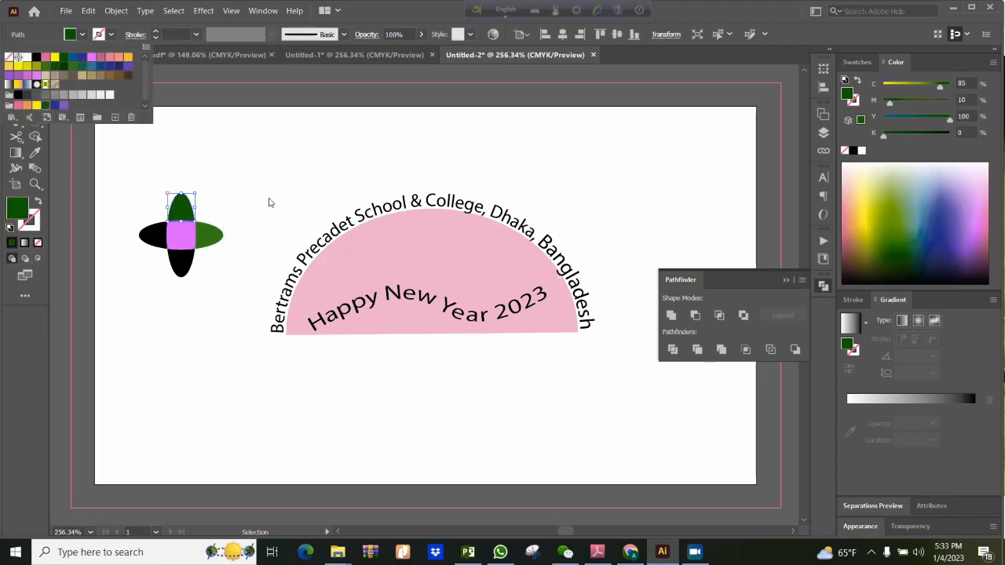
Step: Fill the left and bottom petals of the cross with dark green (C=85 M=10 Y=100 K=0) and deselect
{"action": "left_click", "coordinate": [153, 235]}
{"action": "left_click", "coordinate": [83, 35]}
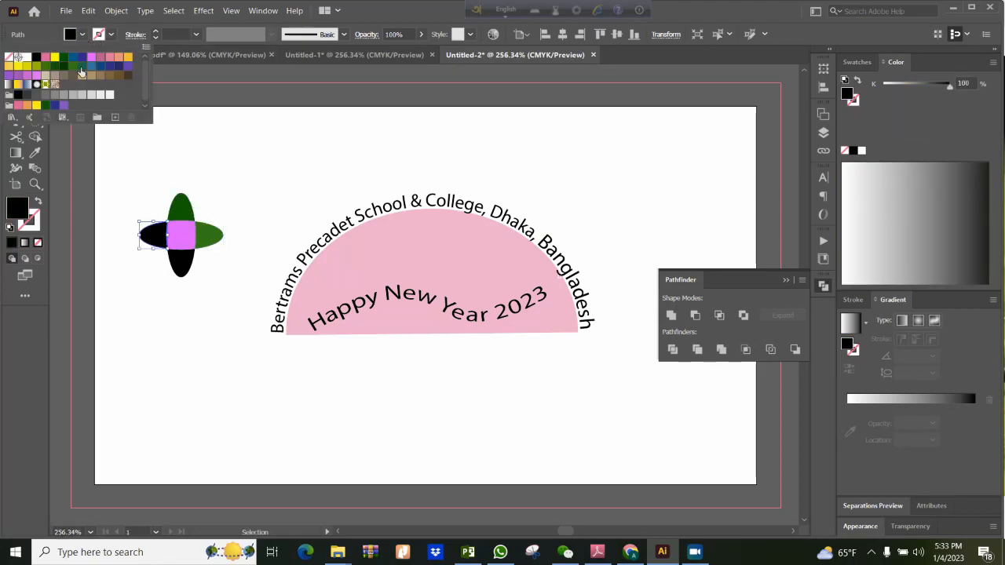
{"action": "left_click", "coordinate": [45, 108]}
{"action": "left_click", "coordinate": [180, 263]}
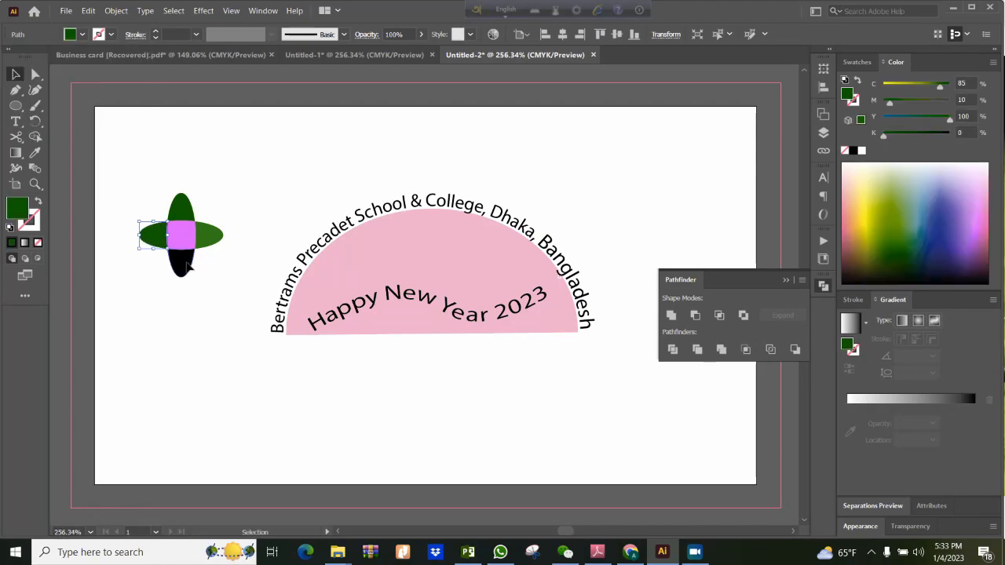
{"action": "left_click", "coordinate": [83, 35]}
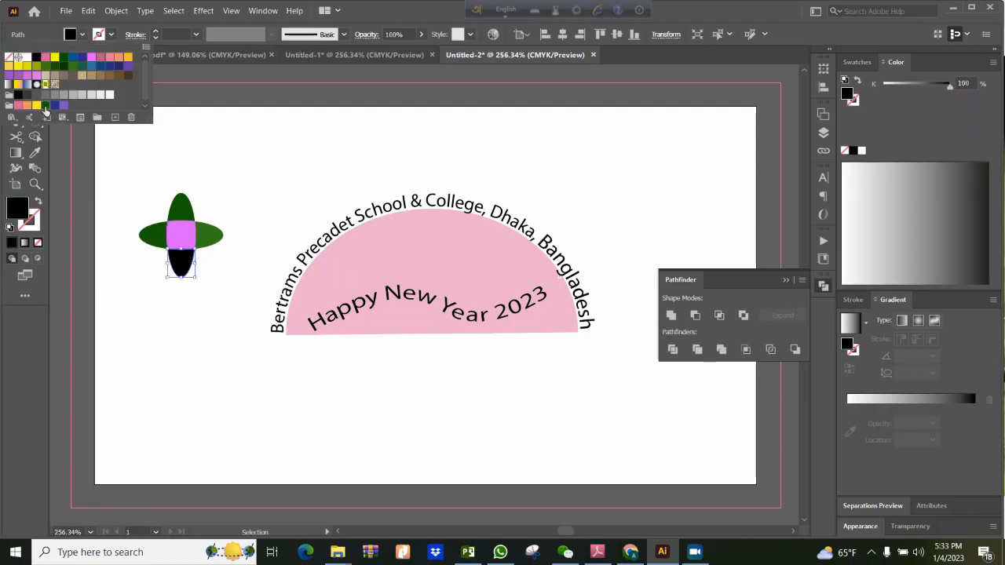
{"action": "left_click", "coordinate": [45, 108]}
{"action": "left_click", "coordinate": [218, 394]}
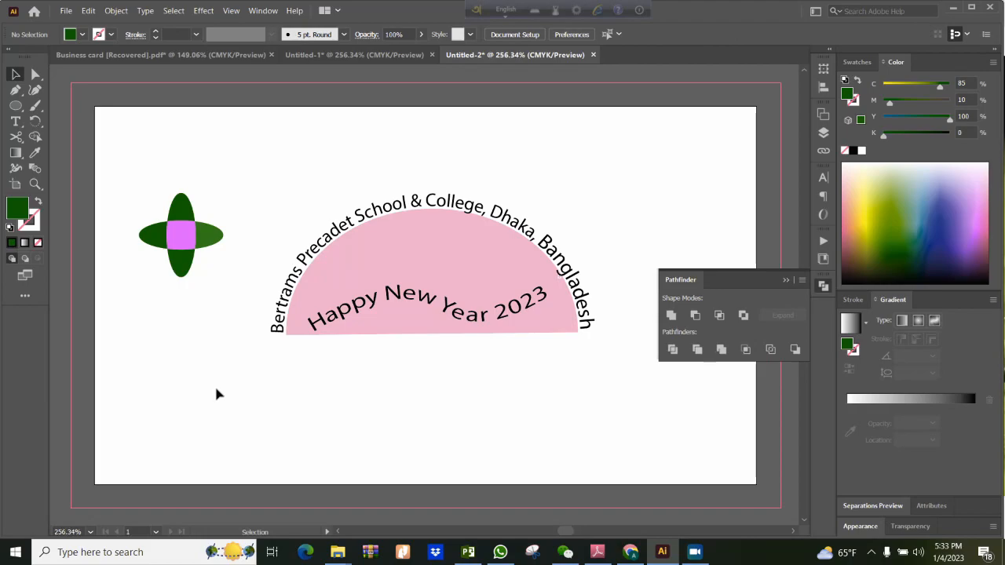
Step: Group all five pieces of the green and magenta flower
{"action": "left_click_drag", "start_coordinate": [237, 290], "coordinate": [121, 160]}
{"action": "right_click", "coordinate": [154, 209]}
{"action": "left_click", "coordinate": [185, 279]}
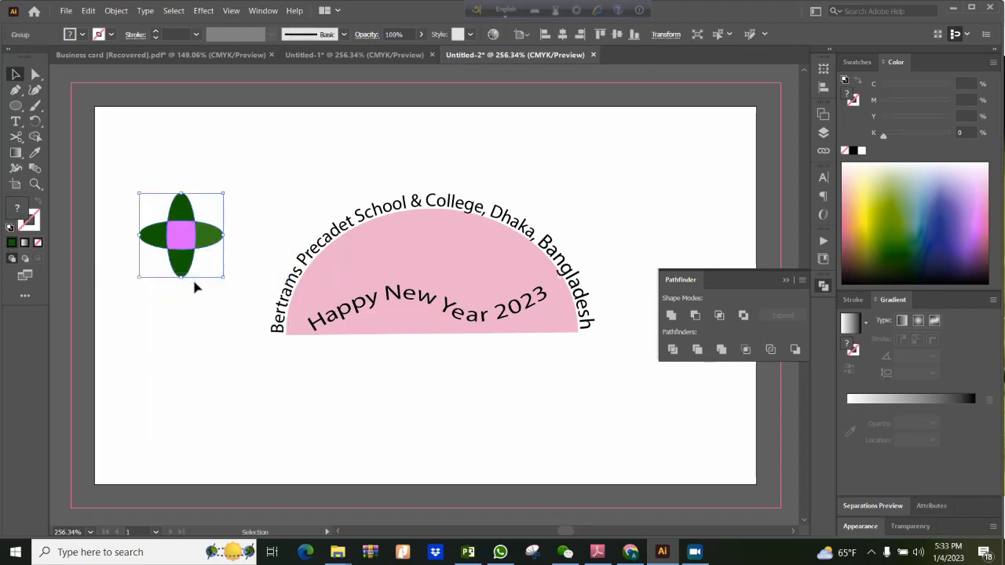
Step: Shrink the flower group slightly and place it inside the pink half-ellipse, centered above the Happy New Year 2023 text
{"action": "left_click_drag", "start_coordinate": [207, 240], "coordinate": [171, 228]}
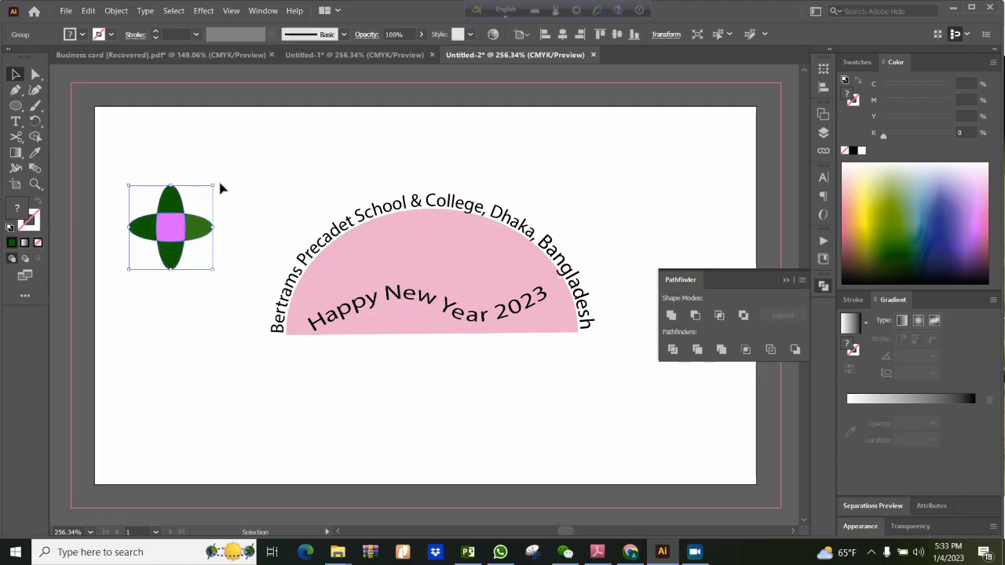
{"action": "left_click_drag", "start_coordinate": [215, 186], "coordinate": [205, 206]}
{"action": "left_click_drag", "start_coordinate": [171, 235], "coordinate": [437, 259]}
{"action": "left_click", "coordinate": [455, 394]}
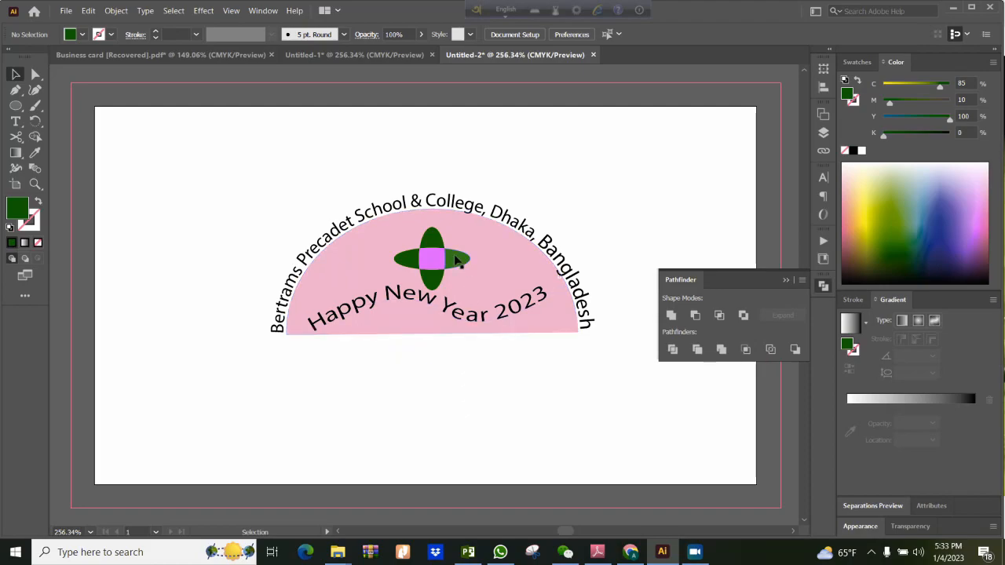
{"action": "left_click", "coordinate": [432, 260]}
{"action": "mouse_move", "coordinate": [432, 260]}
{"action": "left_mouse_down"}
{"action": "mouse_move", "coordinate": [366, 265]}
{"action": "mouse_move", "coordinate": [432, 262]}
{"action": "left_mouse_up"}
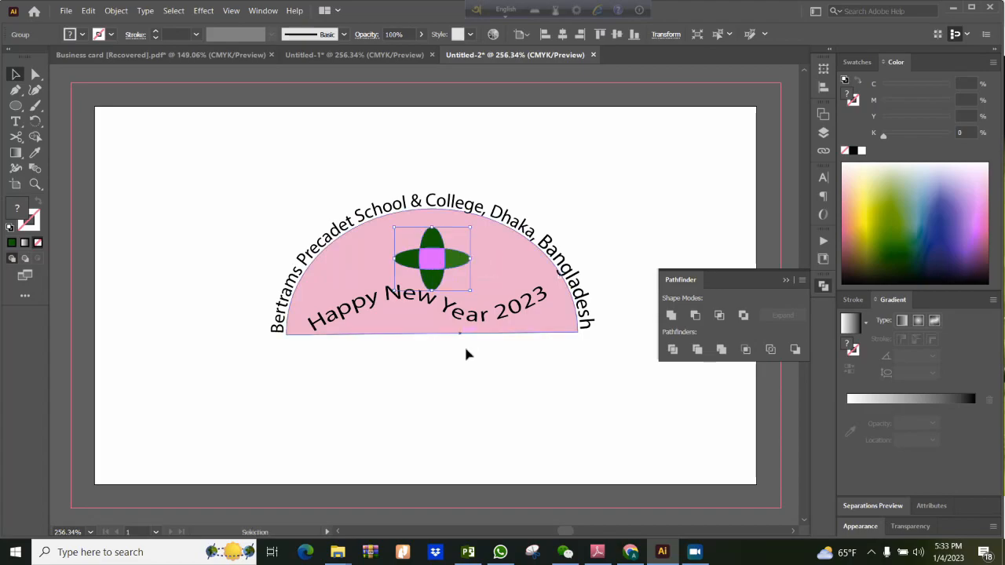
{"action": "left_click", "coordinate": [481, 381]}
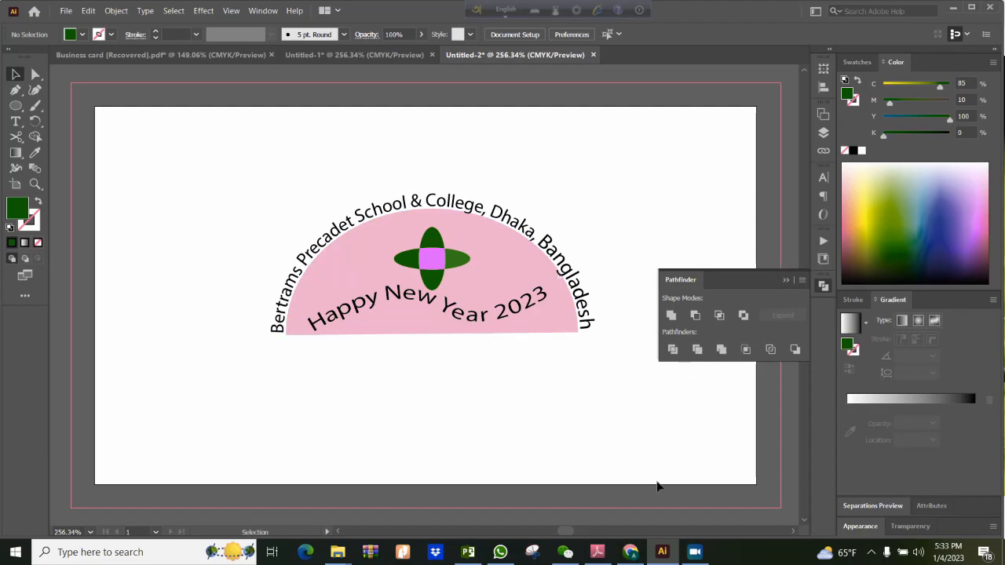
Step: Switch to the Untitled-1 document to view the boat emblem with the arched school name
{"action": "left_click", "coordinate": [399, 54]}
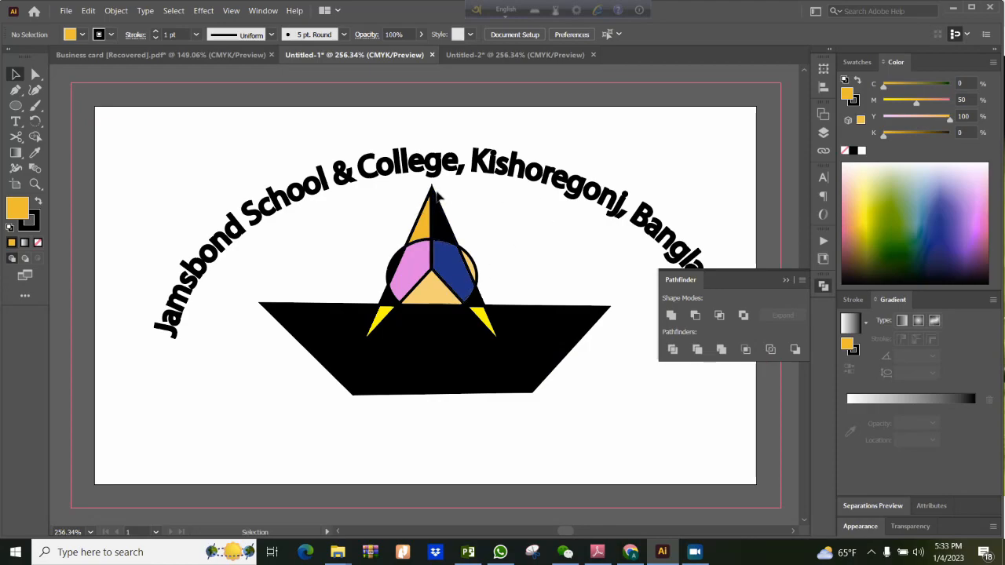
{"action": "left_click", "coordinate": [697, 554]}
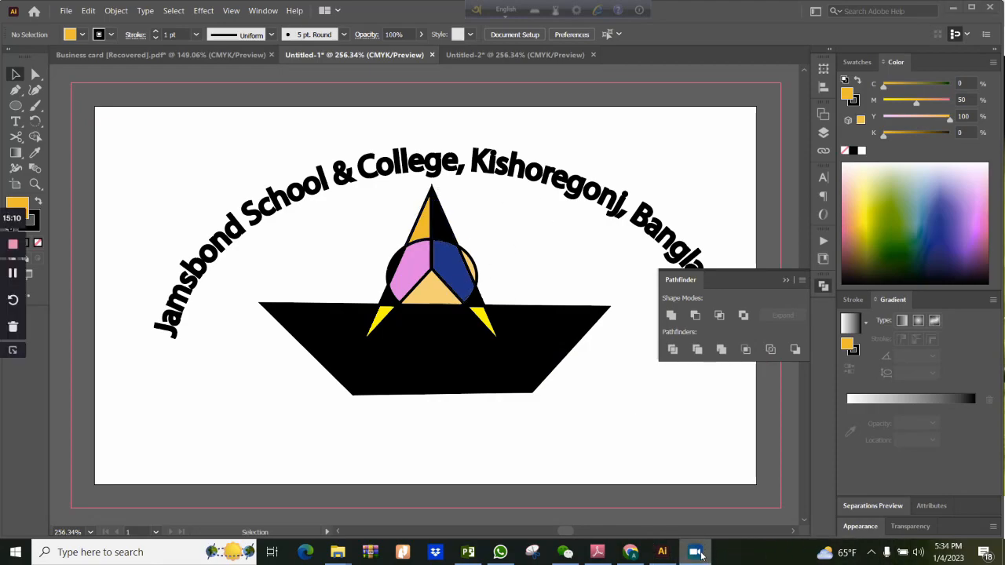